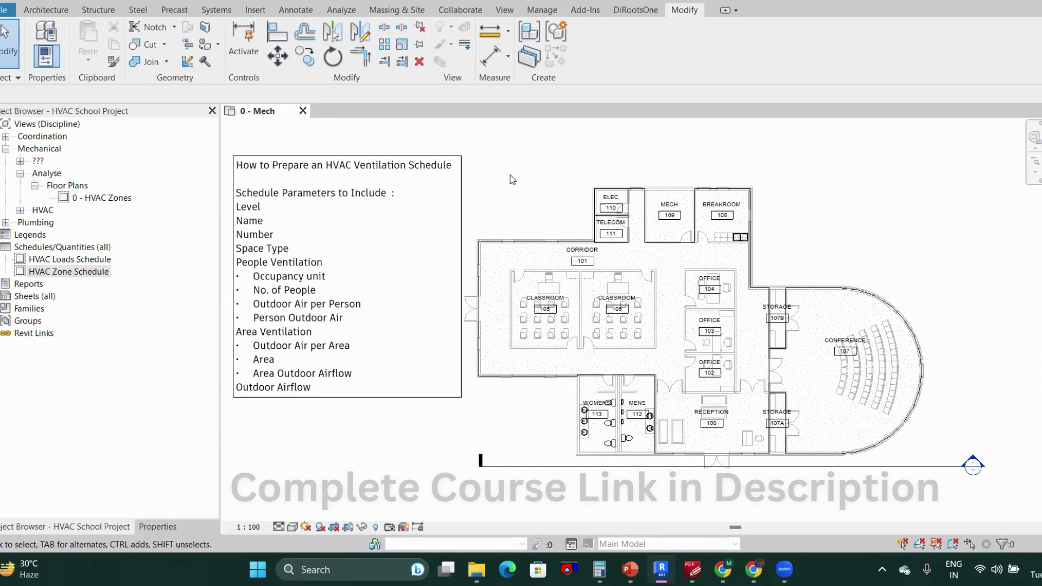
# - Look over the floor plan's rooms, the note listing the ventilation schedule parameters, and the view's properties
pyautogui.scroll(2, 637, 353)
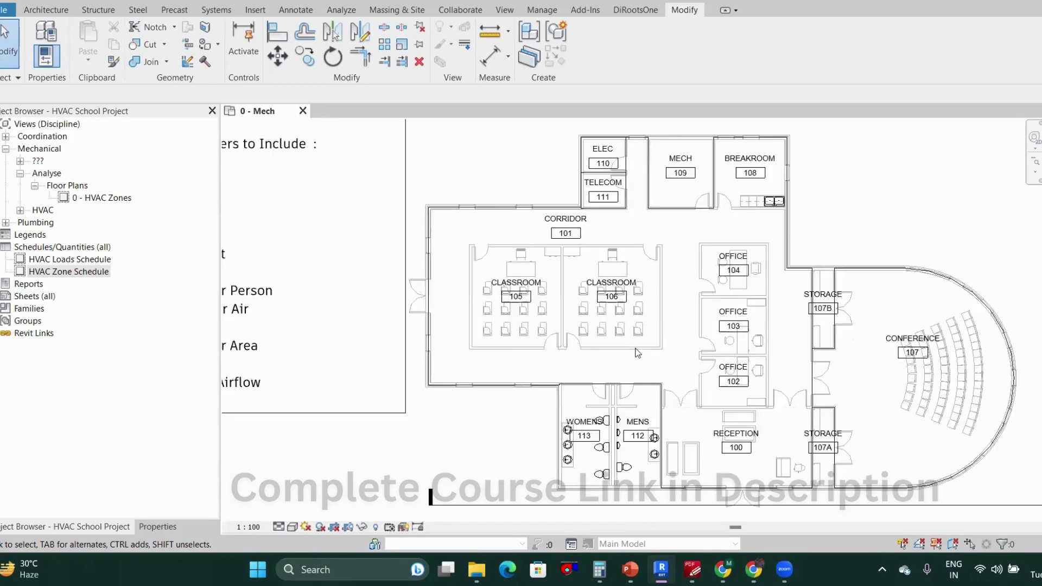
pyautogui.scroll(-3, 637, 353)
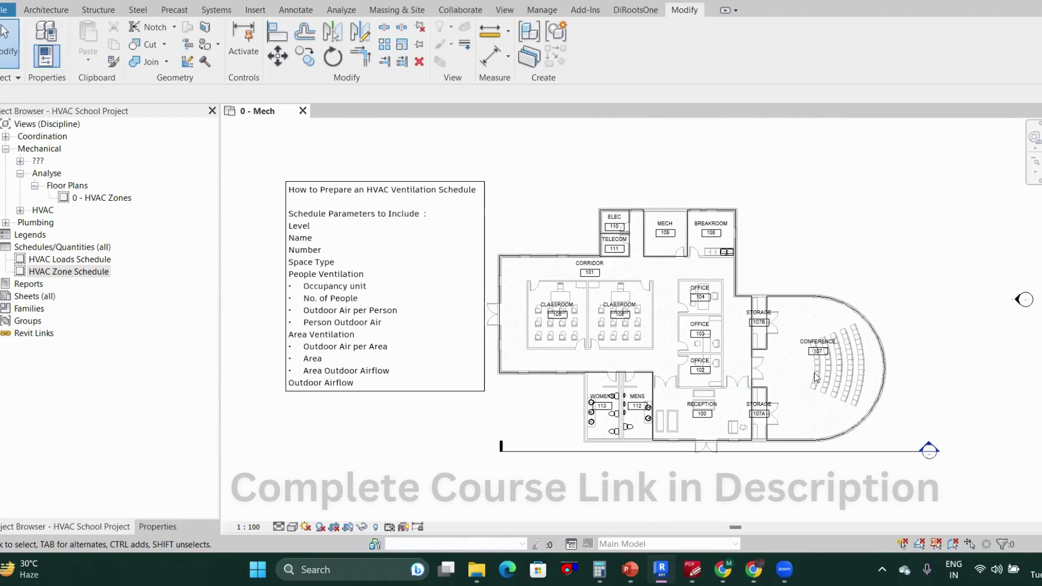
pyautogui.scroll(1, 605, 452)
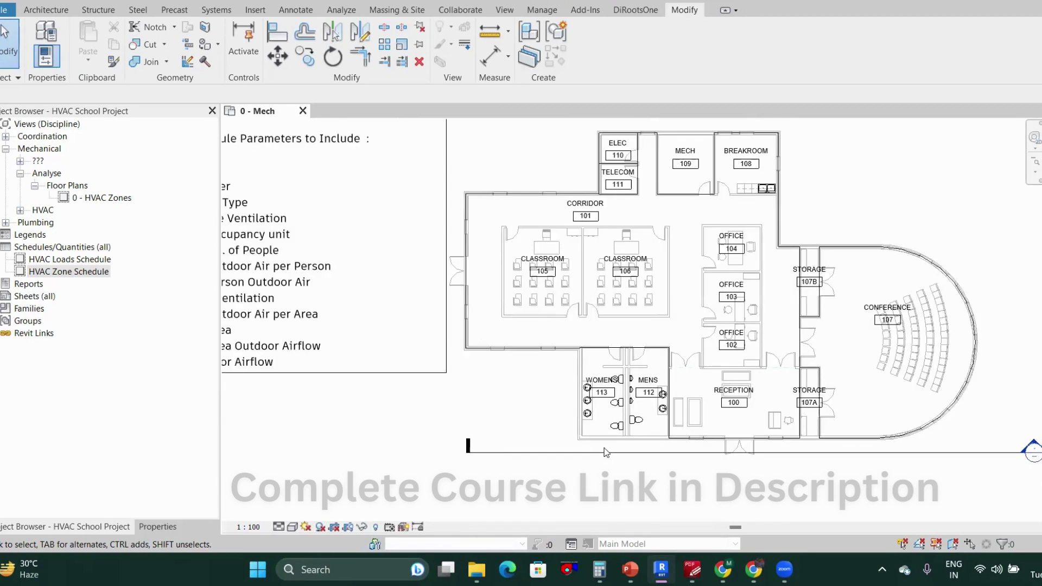
pyautogui.scroll(-1, 624, 444)
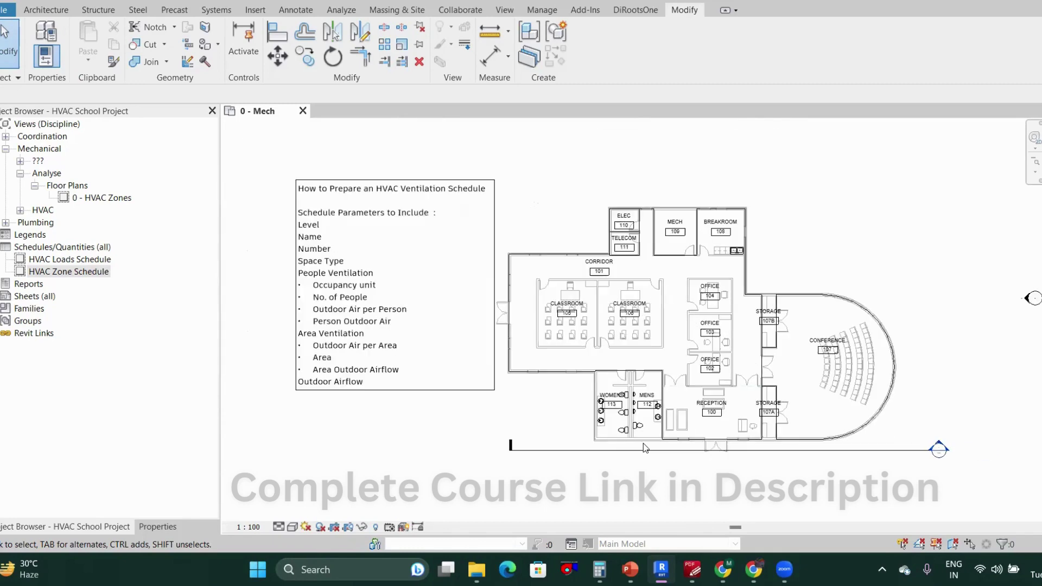
pyautogui.scroll(1, 533, 412)
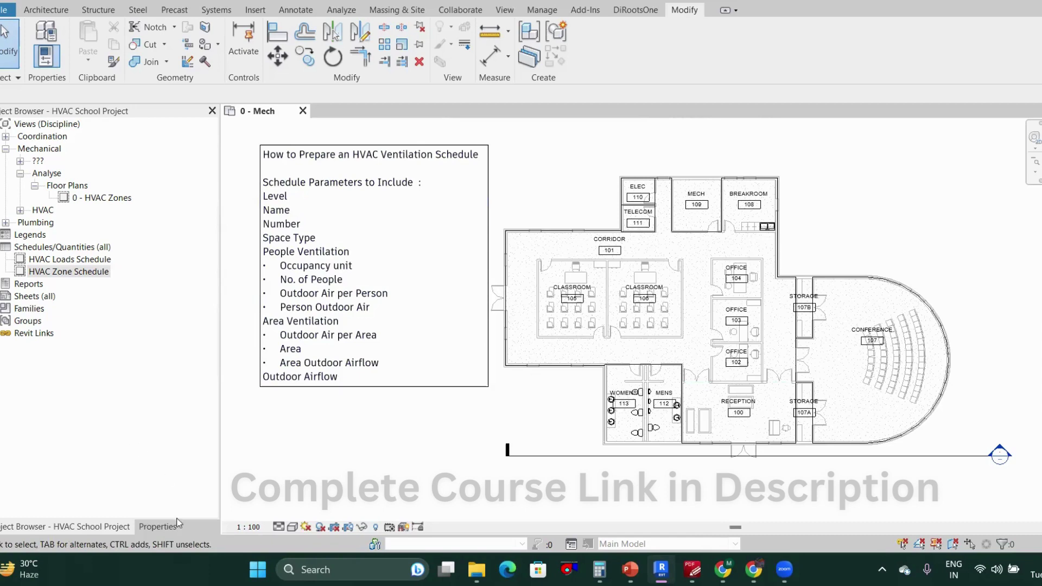
pyautogui.click(160, 526)
pyautogui.scroll(-3, 74, 385)
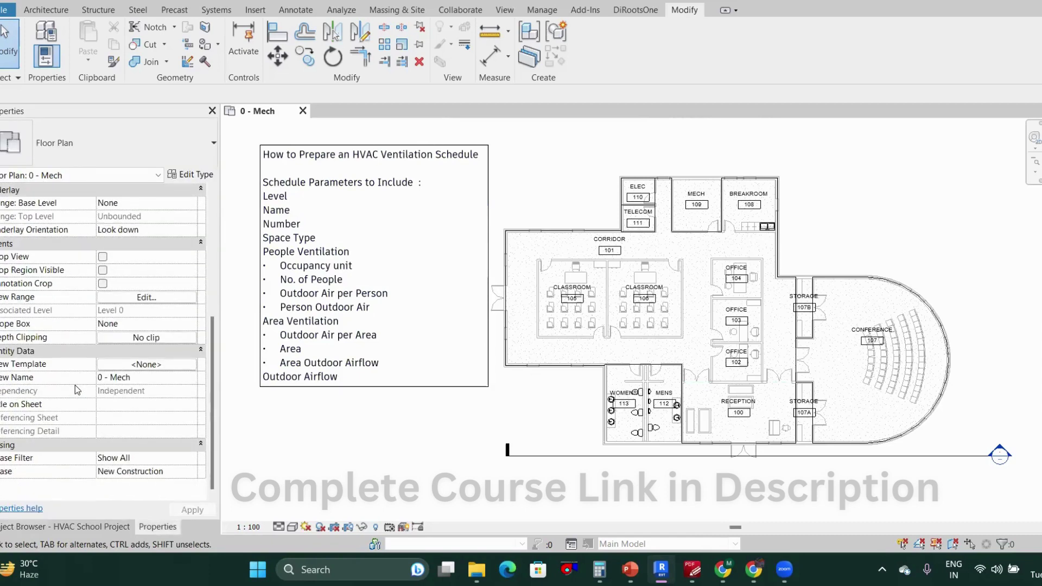
pyautogui.click(84, 527)
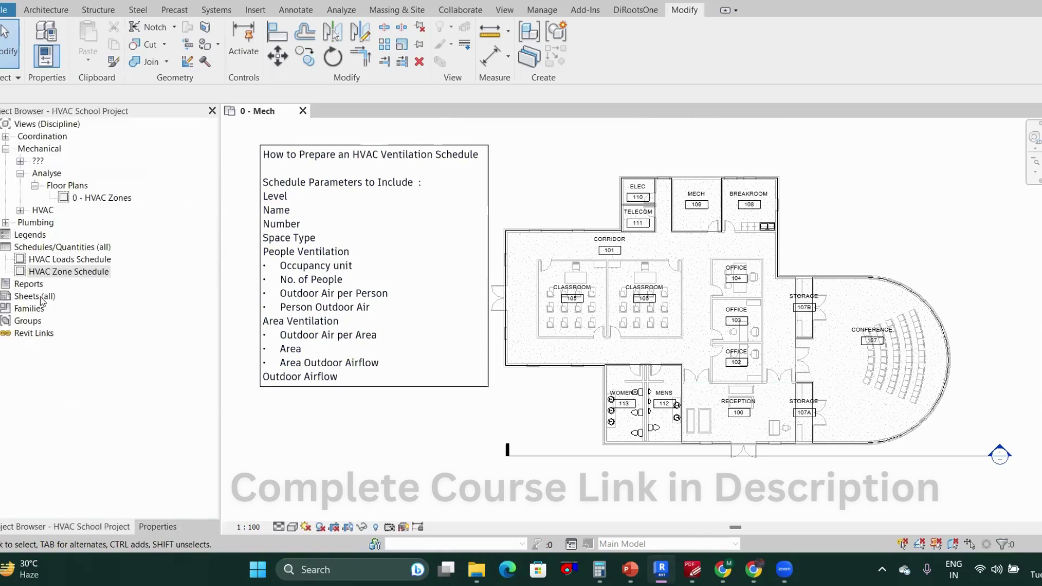
# - Create a new schedule of building components for the Spaces category, in the New Construction phase
pyautogui.rightClick(54, 247)
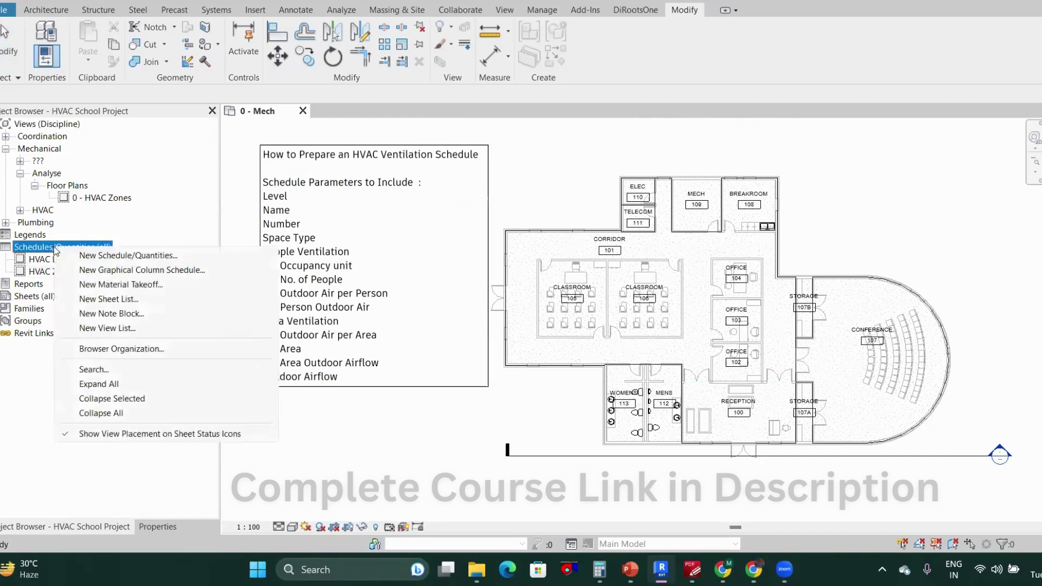
pyautogui.click(101, 256)
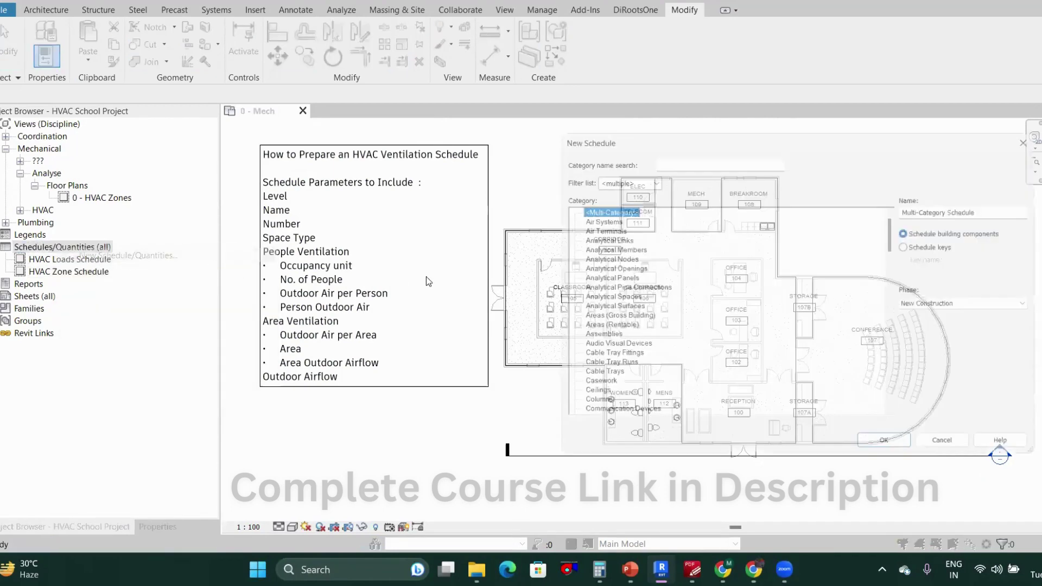
pyautogui.click(602, 269)
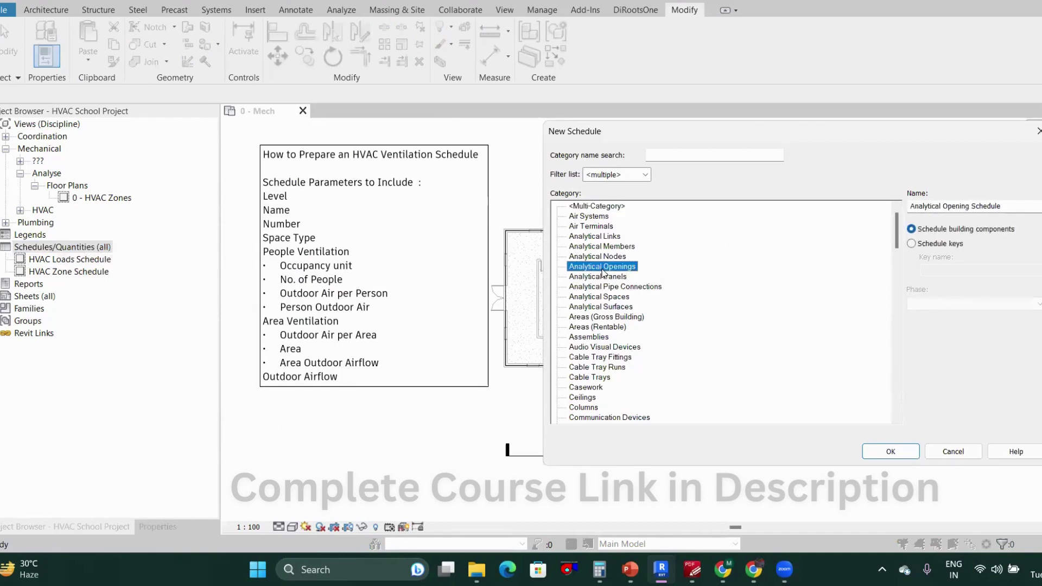
pyautogui.press('s')
pyautogui.scroll(-1, 604, 344)
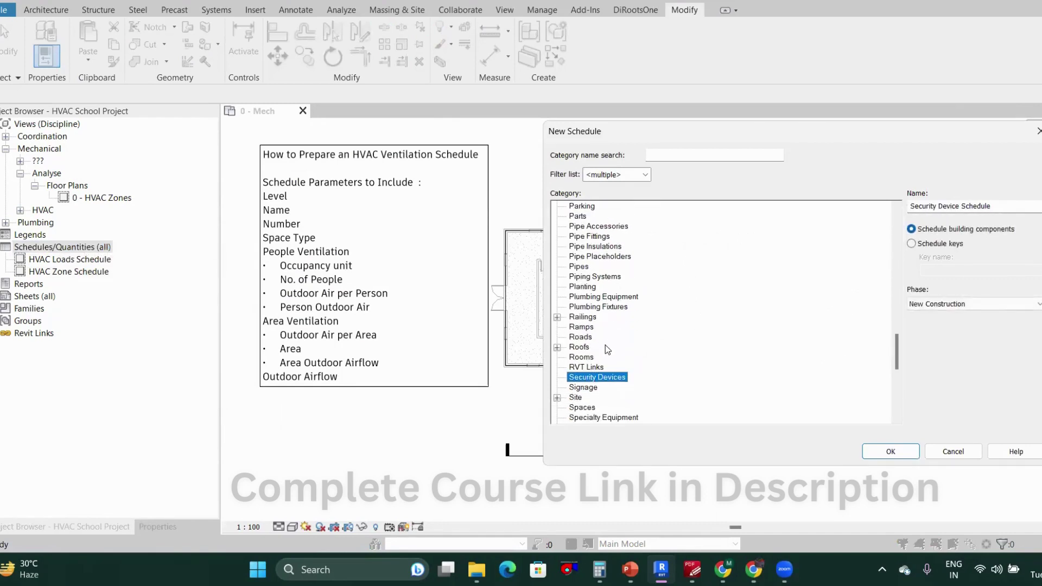
pyautogui.scroll(-1, 596, 397)
pyautogui.click(581, 387)
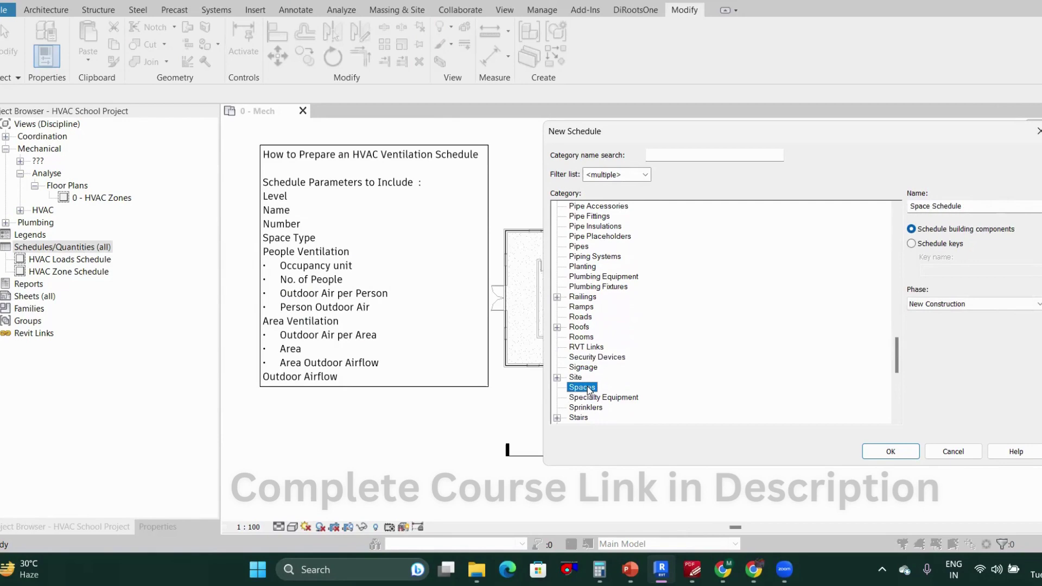
pyautogui.click(878, 451)
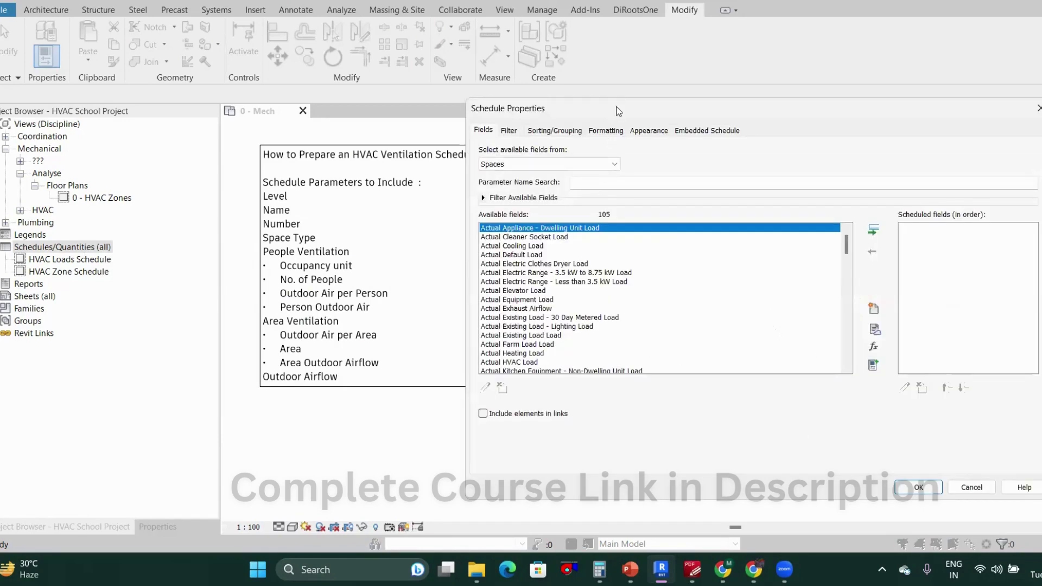
# - Add the Level, Name and Number fields to the space schedule, in that order
pyautogui.moveTo(616, 109); pyautogui.dragTo(633, 121)
pyautogui.scroll(-10, 570, 248)
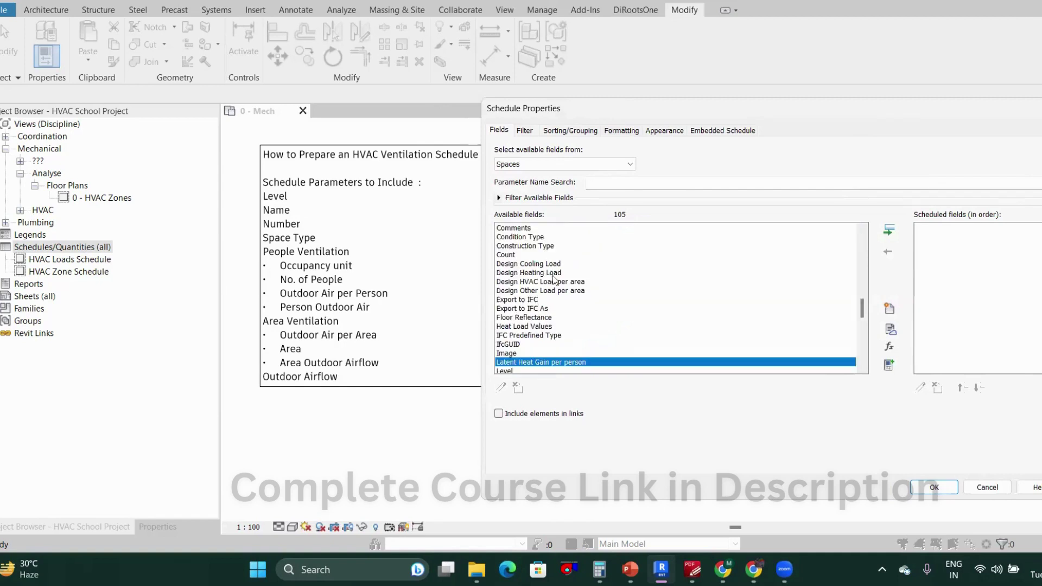
pyautogui.click(529, 319)
pyautogui.click(518, 319)
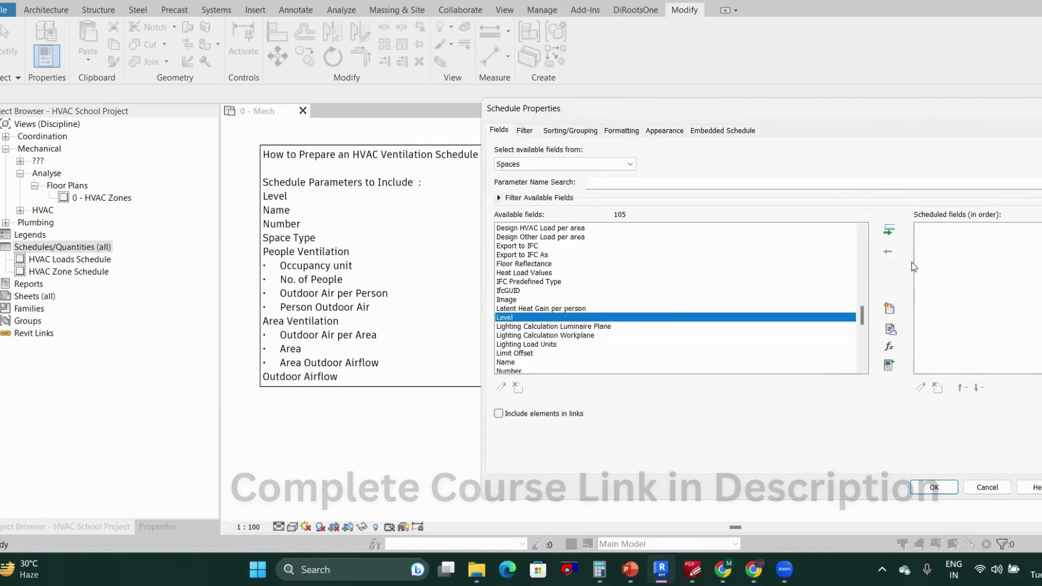
pyautogui.click(888, 231)
pyautogui.click(537, 354)
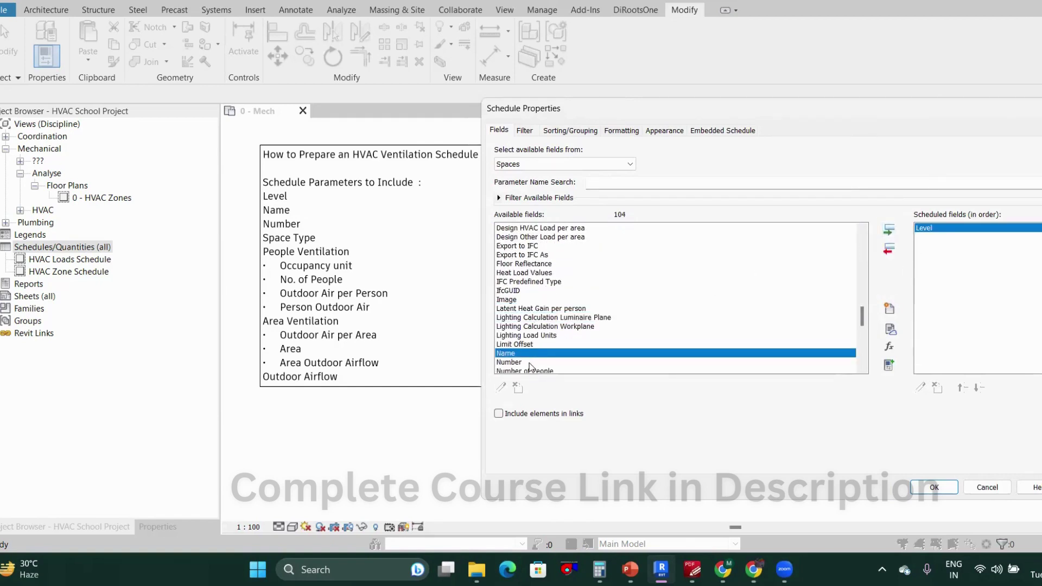
pyautogui.keyDown('ctrl'); pyautogui.click(531, 363); pyautogui.keyUp('ctrl')
pyautogui.click(889, 231)
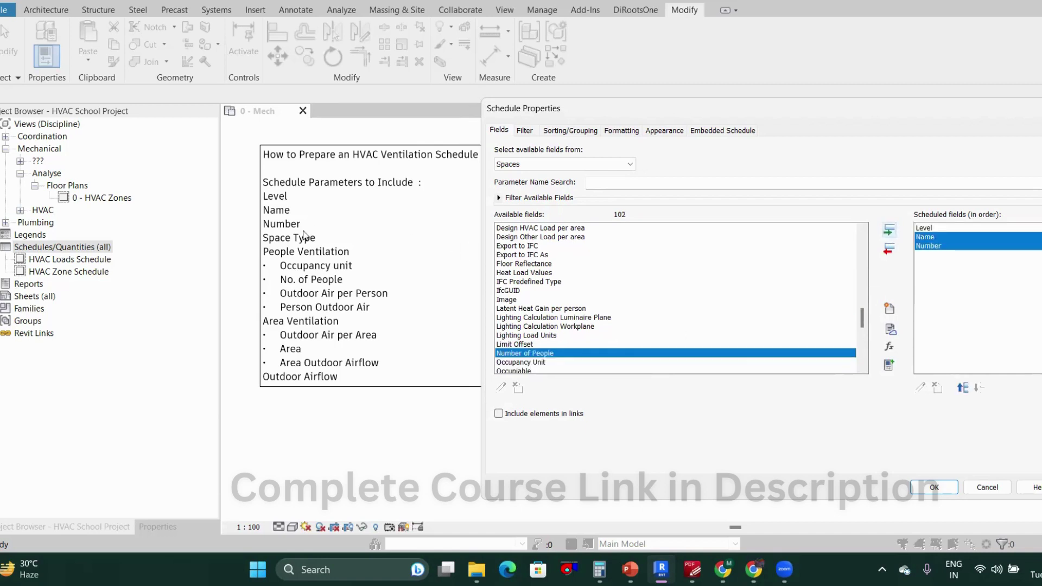
# - Add the Space Type field to the scheduled fields after Number
pyautogui.click(576, 327)
pyautogui.press('s')
pyautogui.scroll(-1, 561, 330)
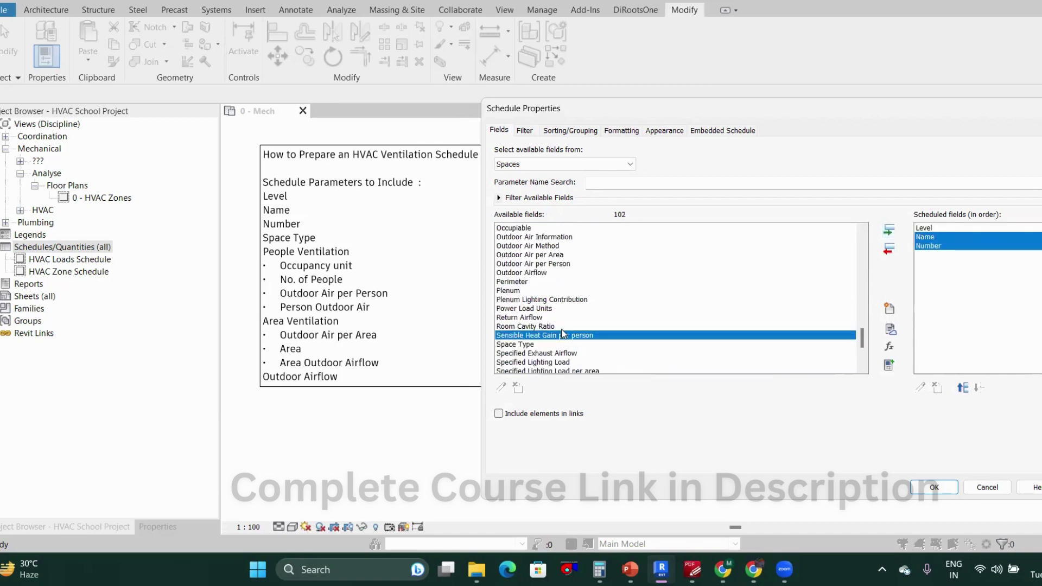
pyautogui.click(540, 344)
pyautogui.click(888, 230)
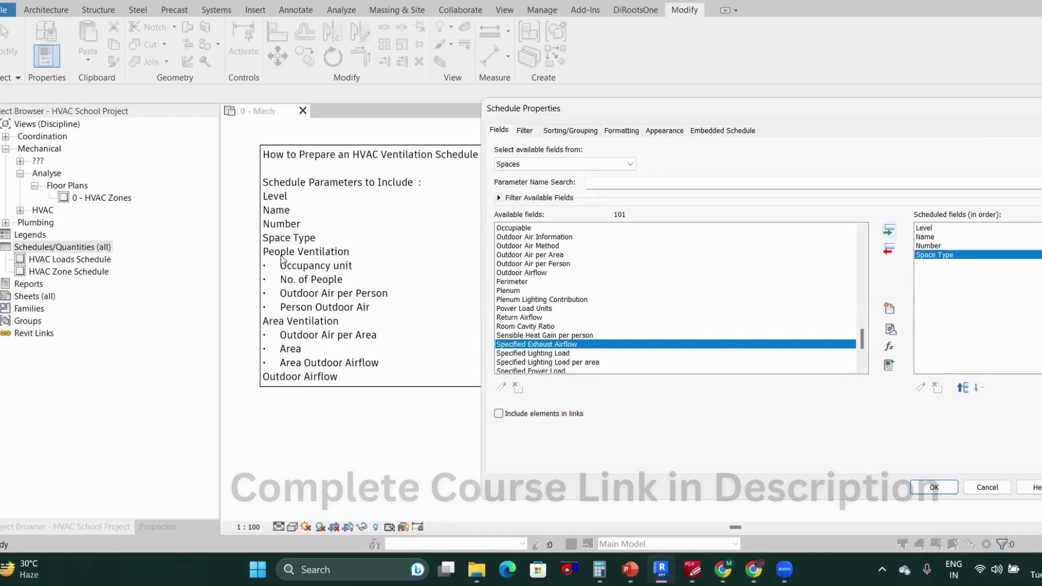
# - Add the Occupancy Unit, Number of People and Outdoor Air per Person fields to the schedule
pyautogui.click(510, 302)
pyautogui.press('o')
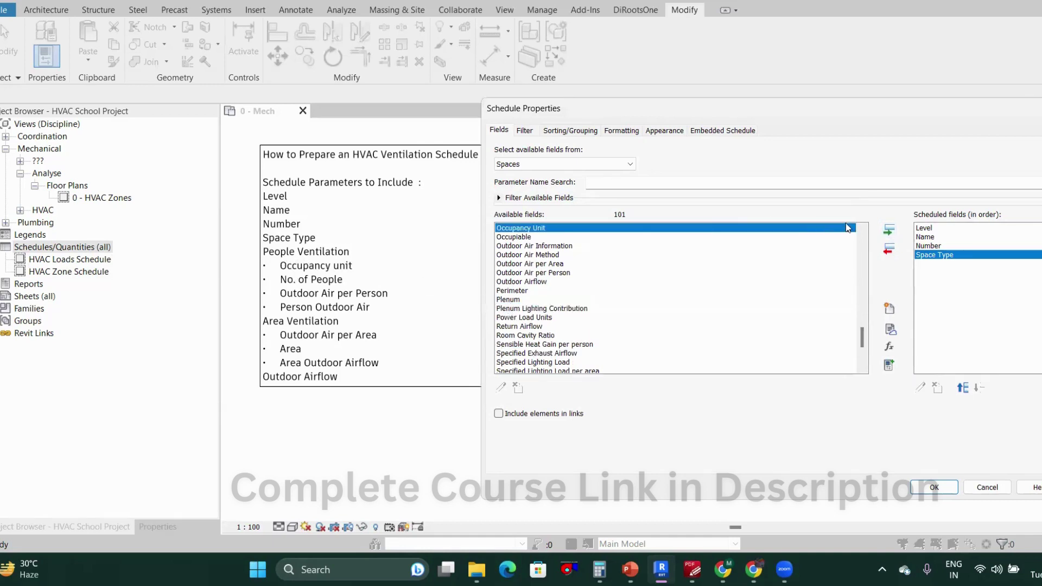
pyautogui.click(887, 230)
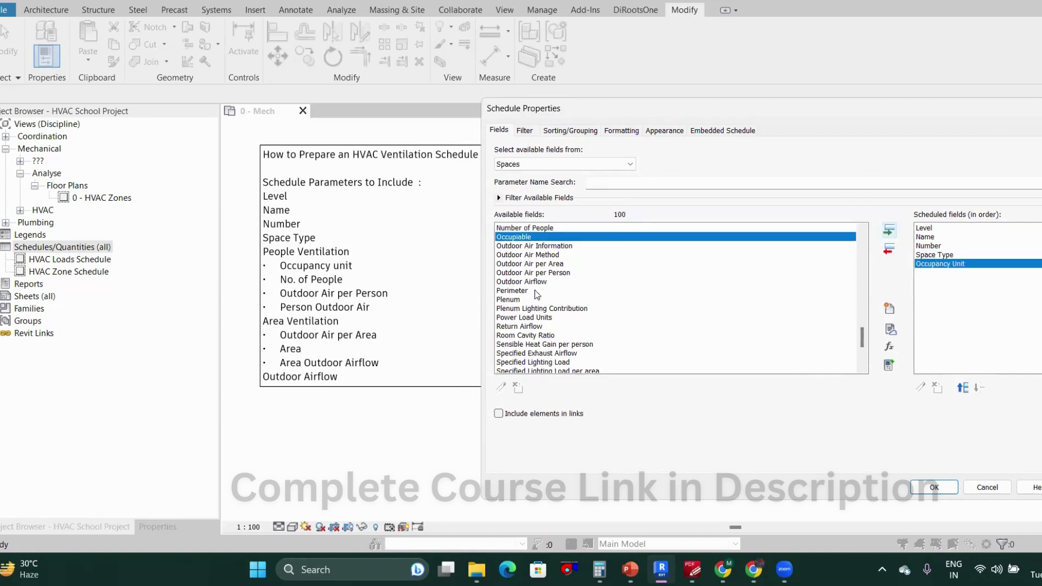
pyautogui.click(566, 273)
pyautogui.press('n')
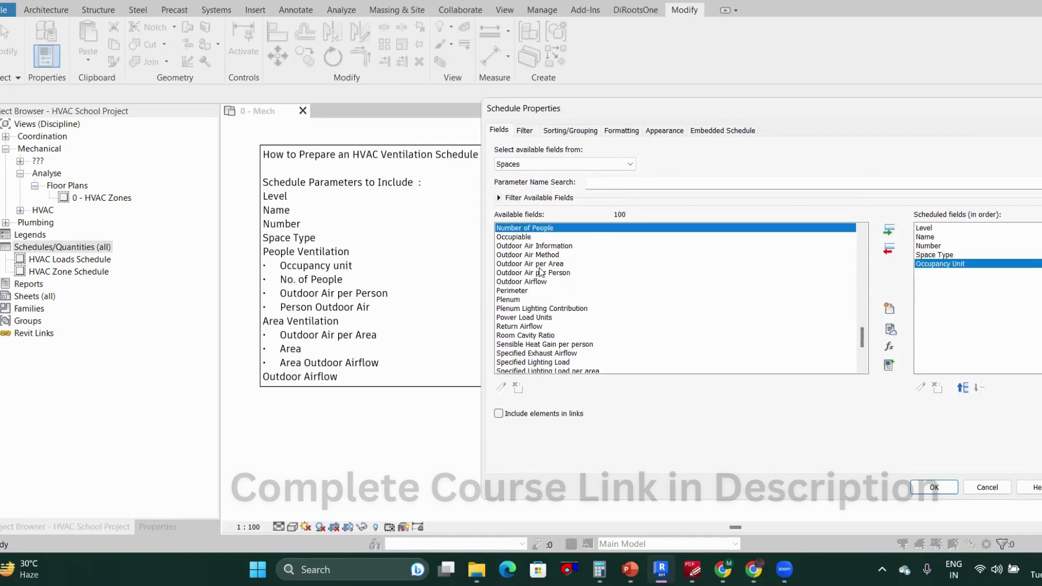
pyautogui.click(888, 230)
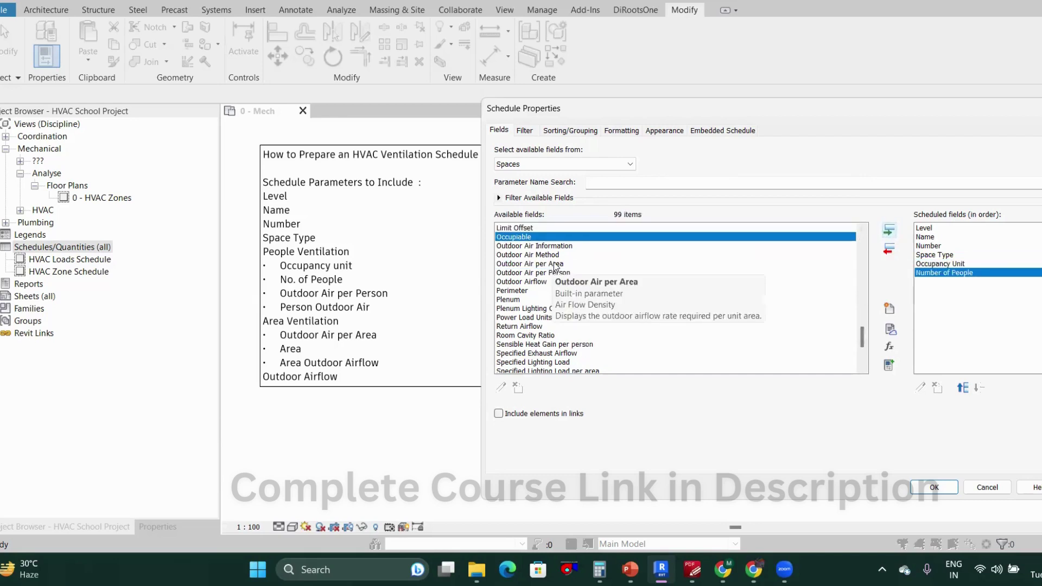
pyautogui.click(842, 273)
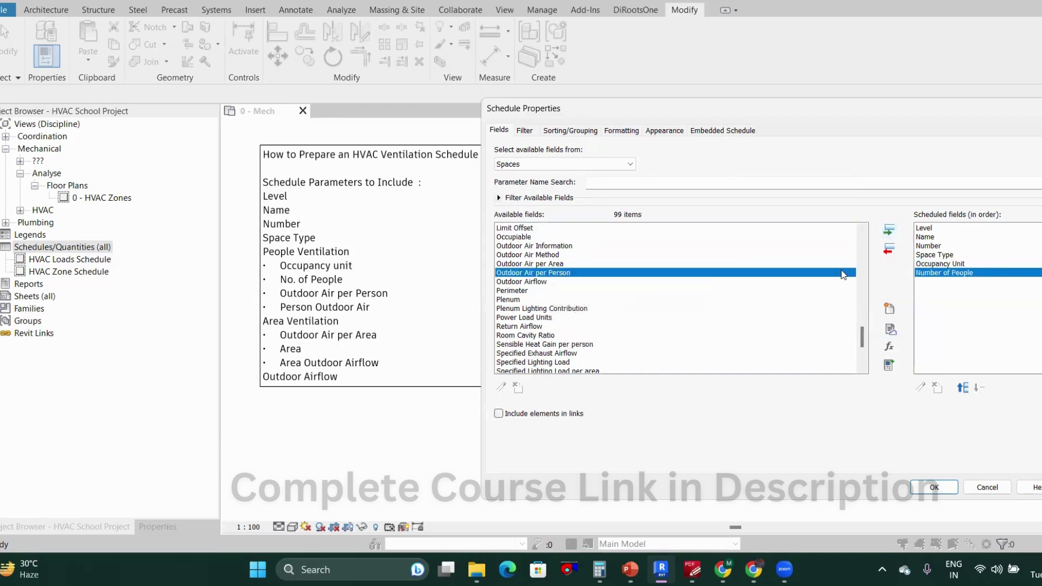
pyautogui.click(888, 230)
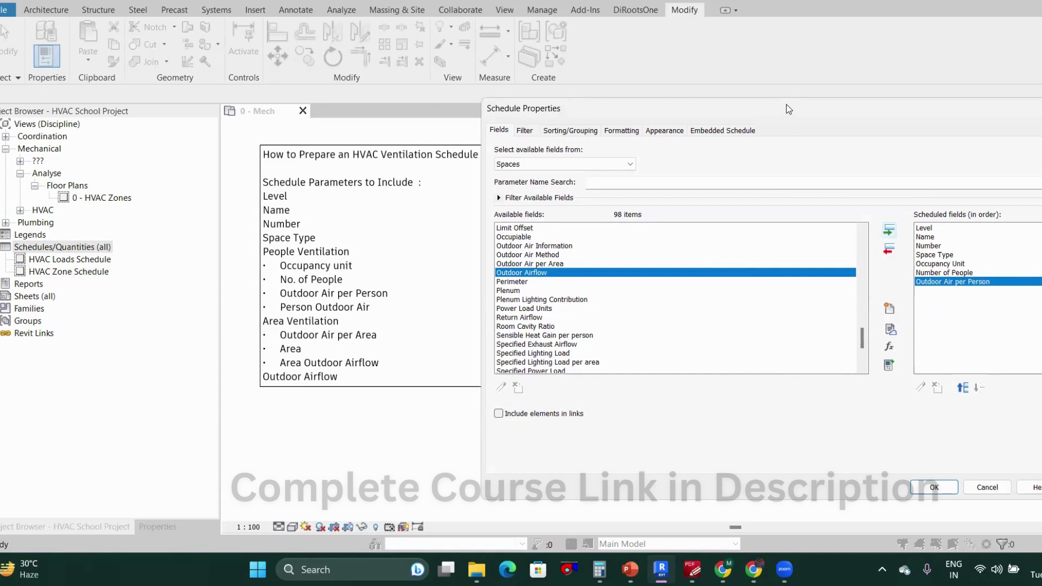
pyautogui.moveTo(788, 109); pyautogui.dragTo(711, 98)
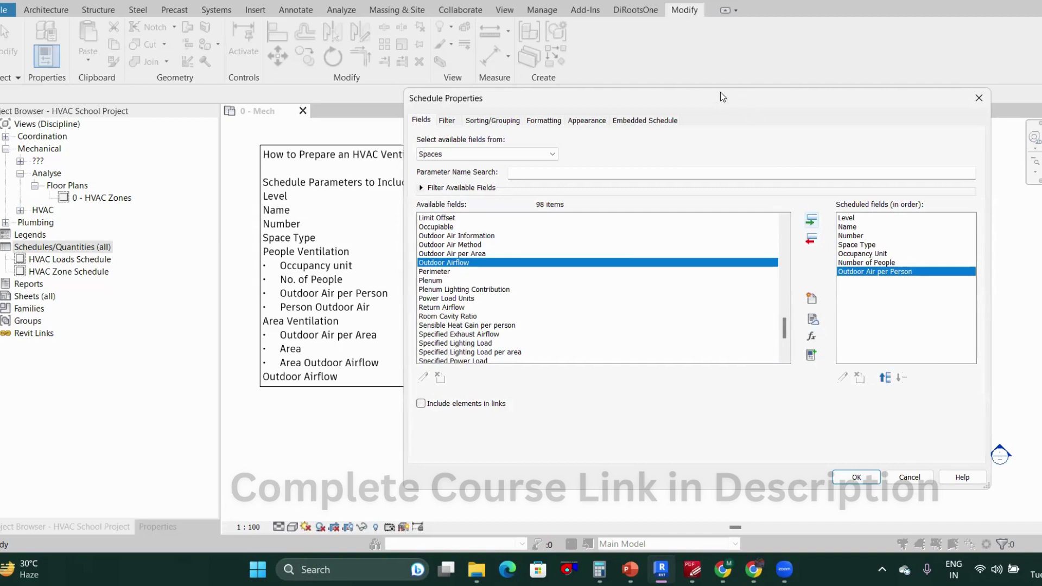
pyautogui.moveTo(720, 96); pyautogui.dragTo(731, 39)
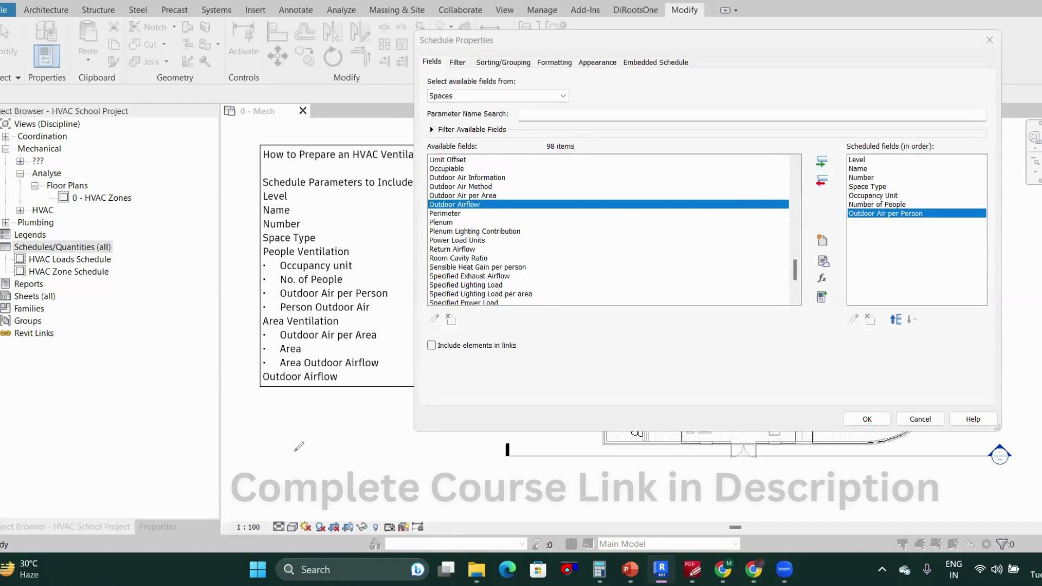
pyautogui.moveTo(301, 448)
pyautogui.mouseDown()
pyautogui.moveTo(318, 447)
pyautogui.moveTo(325, 466)
pyautogui.moveTo(351, 453)
pyautogui.moveTo(371, 467)
pyautogui.moveTo(381, 455)
pyautogui.mouseUp()
pyautogui.moveTo(381, 453)
pyautogui.mouseDown()
pyautogui.moveTo(390, 445)
pyautogui.moveTo(399, 465)
pyautogui.moveTo(408, 461)
pyautogui.moveTo(417, 486)
pyautogui.mouseUp()
pyautogui.moveTo(416, 437); pyautogui.dragTo(419, 460)
pyautogui.moveTo(429, 453)
pyautogui.mouseDown()
pyautogui.moveTo(439, 427)
pyautogui.moveTo(434, 456)
pyautogui.moveTo(477, 444)
pyautogui.moveTo(471, 465)
pyautogui.mouseUp()
pyautogui.moveTo(490, 428)
pyautogui.mouseDown()
pyautogui.moveTo(489, 464)
pyautogui.moveTo(510, 445)
pyautogui.moveTo(525, 459)
pyautogui.moveTo(580, 441)
pyautogui.mouseUp()
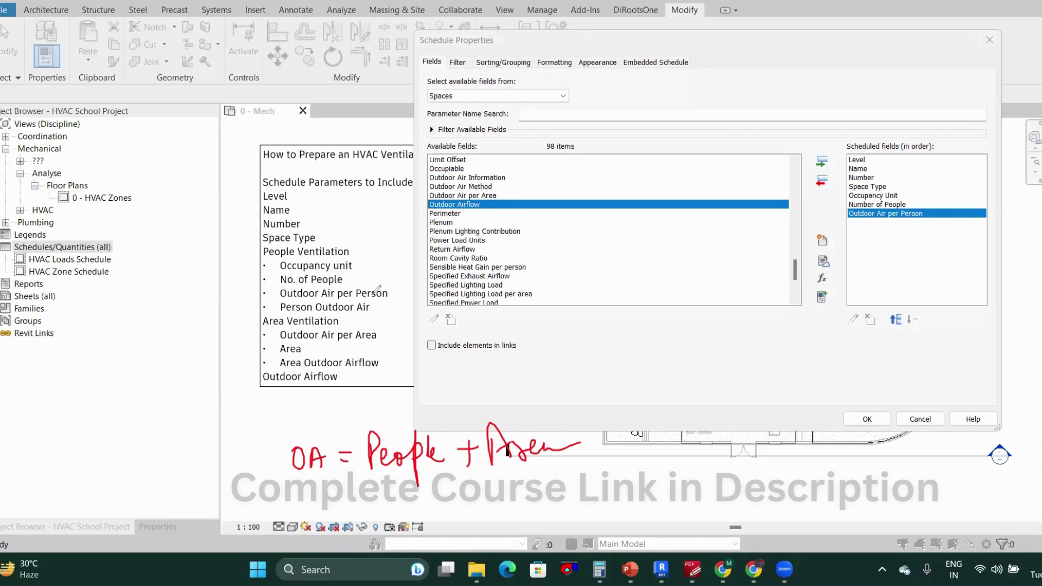
pyautogui.moveTo(352, 275); pyautogui.dragTo(363, 279)
pyautogui.moveTo(350, 507); pyautogui.dragTo(456, 506)
pyautogui.moveTo(377, 303); pyautogui.dragTo(391, 300)
pyautogui.moveTo(483, 487)
pyautogui.mouseDown()
pyautogui.moveTo(499, 486)
pyautogui.moveTo(493, 506)
pyautogui.mouseUp()
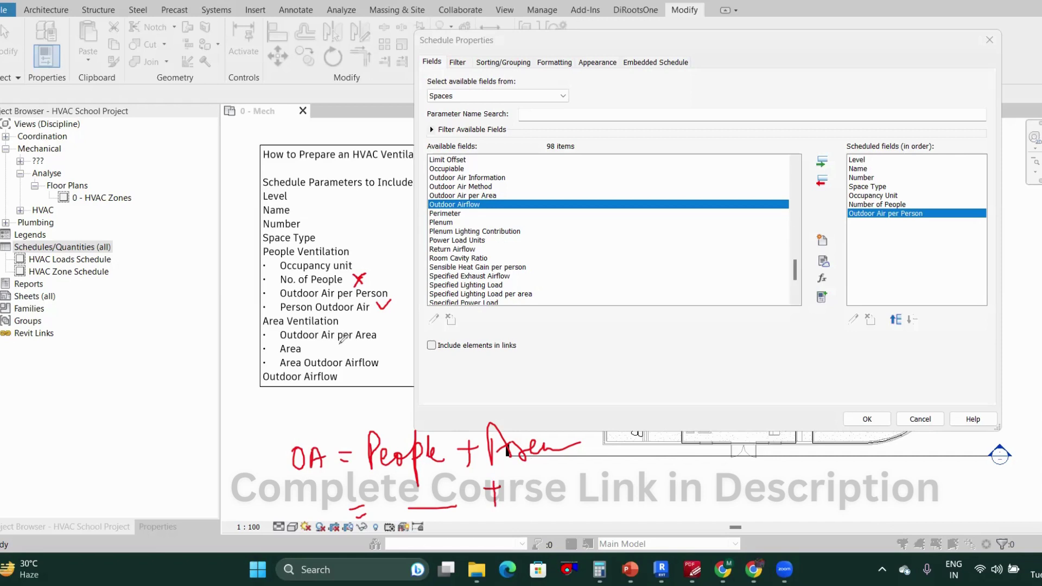
pyautogui.moveTo(311, 350); pyautogui.dragTo(319, 350)
pyautogui.moveTo(381, 361); pyautogui.dragTo(391, 355)
pyautogui.moveTo(281, 367); pyautogui.dragTo(302, 368)
pyautogui.moveTo(525, 503); pyautogui.dragTo(569, 495)
pyautogui.moveTo(406, 532); pyautogui.dragTo(473, 540)
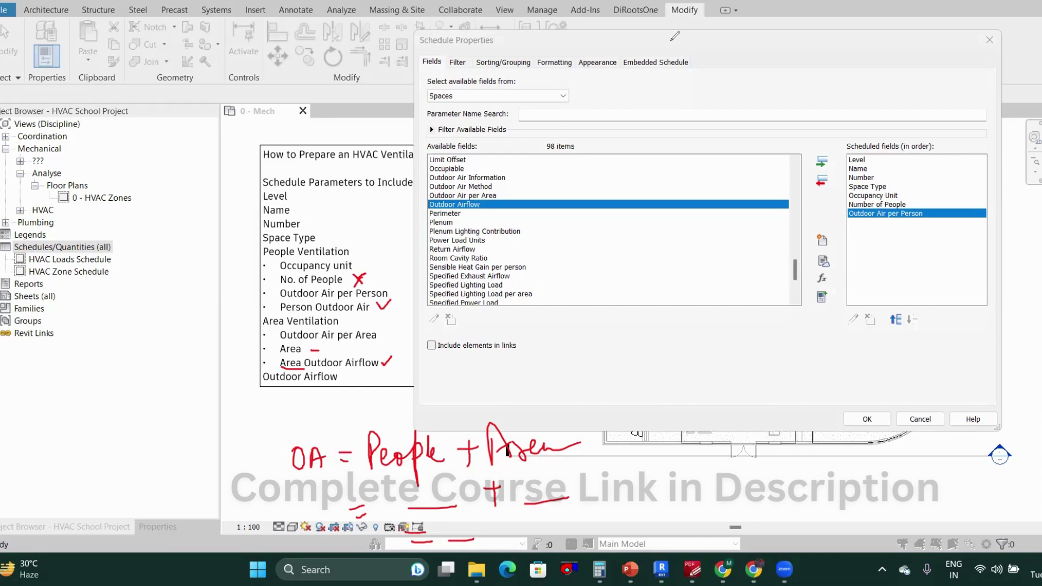
pyautogui.press('Escape')
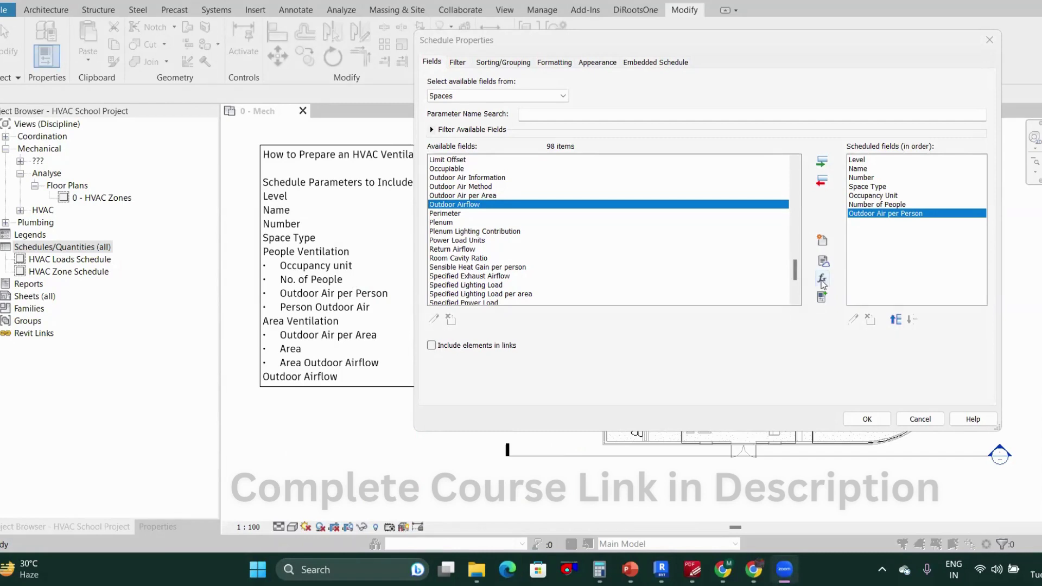
# - Start a formula-based calculated field named Person Outdoor Air, with HVAC discipline and Air Flow type
pyautogui.click(821, 280)
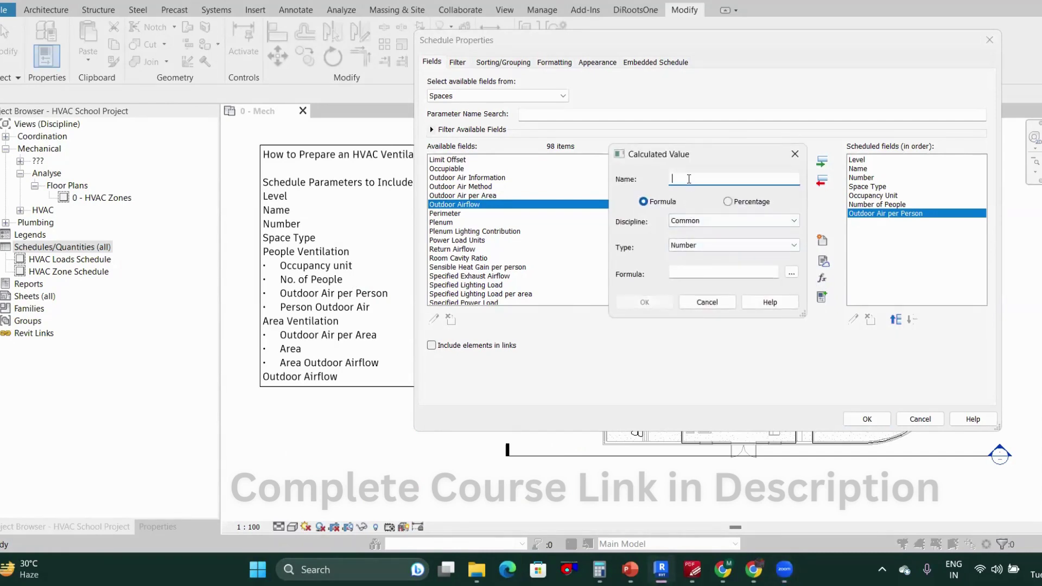
pyautogui.write('Person Outdoor Air')
pyautogui.click(695, 222)
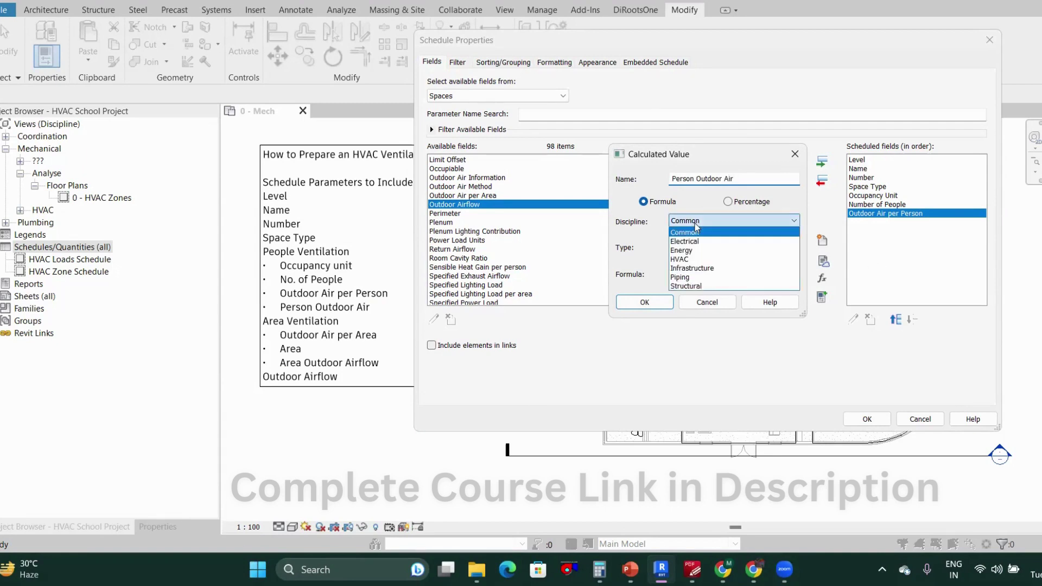
pyautogui.click(687, 260)
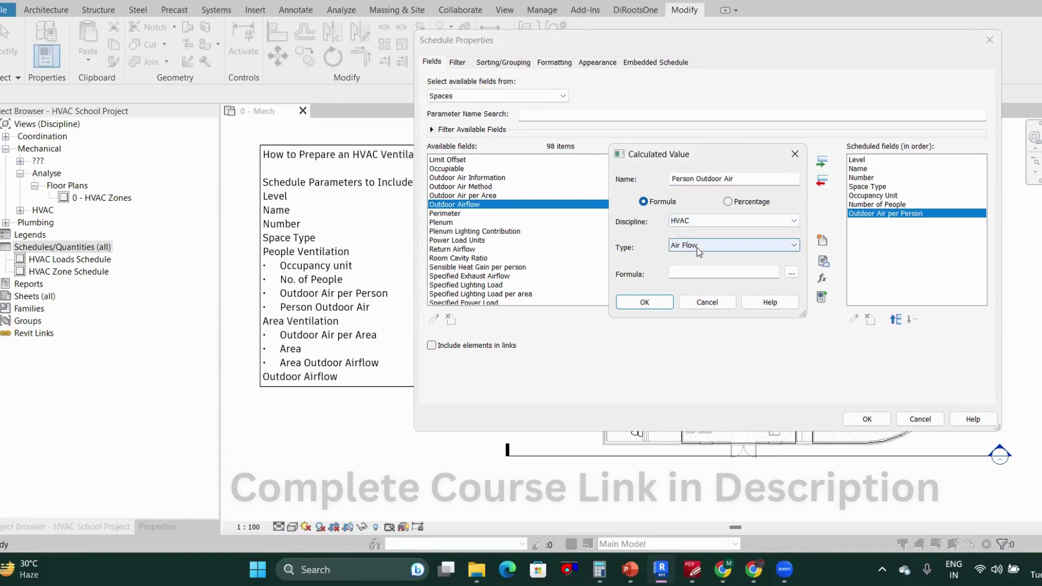
pyautogui.click(676, 245)
pyautogui.click(687, 258)
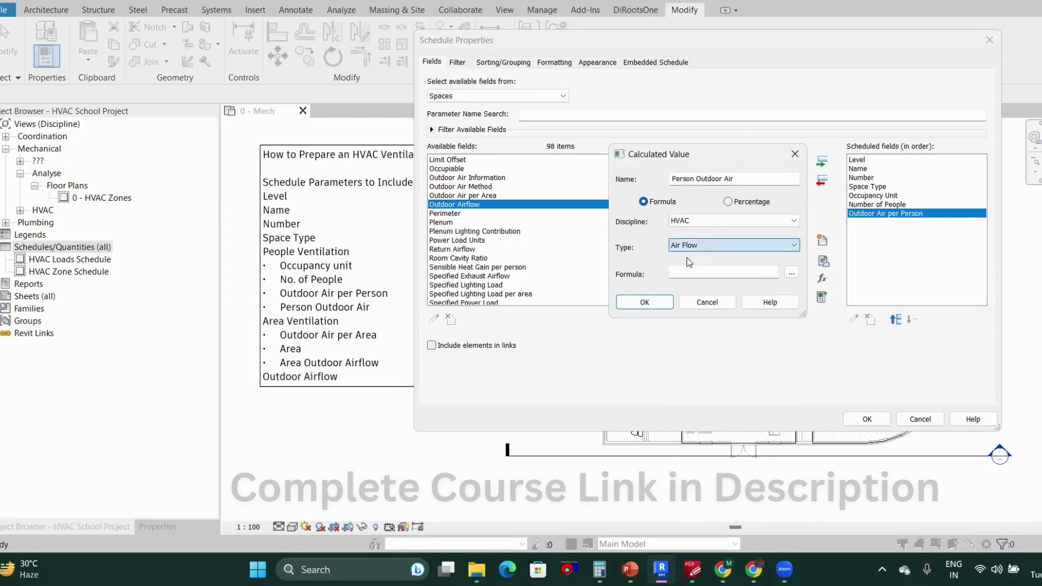
# - Set the calculated field's formula to Number of People*Outdoor Air per Person and add it to the schedule
pyautogui.click(791, 273)
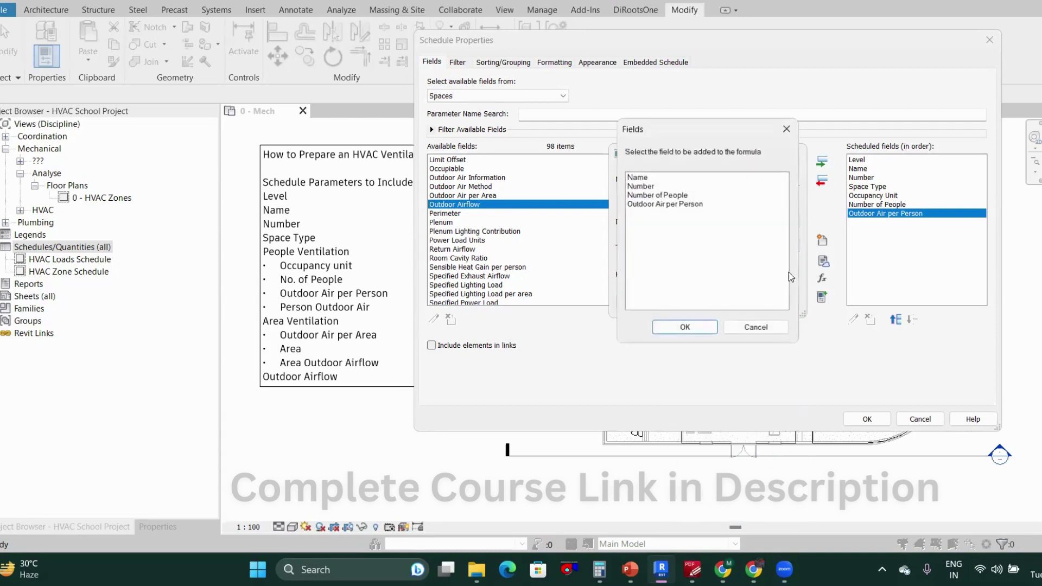
pyautogui.click(663, 195)
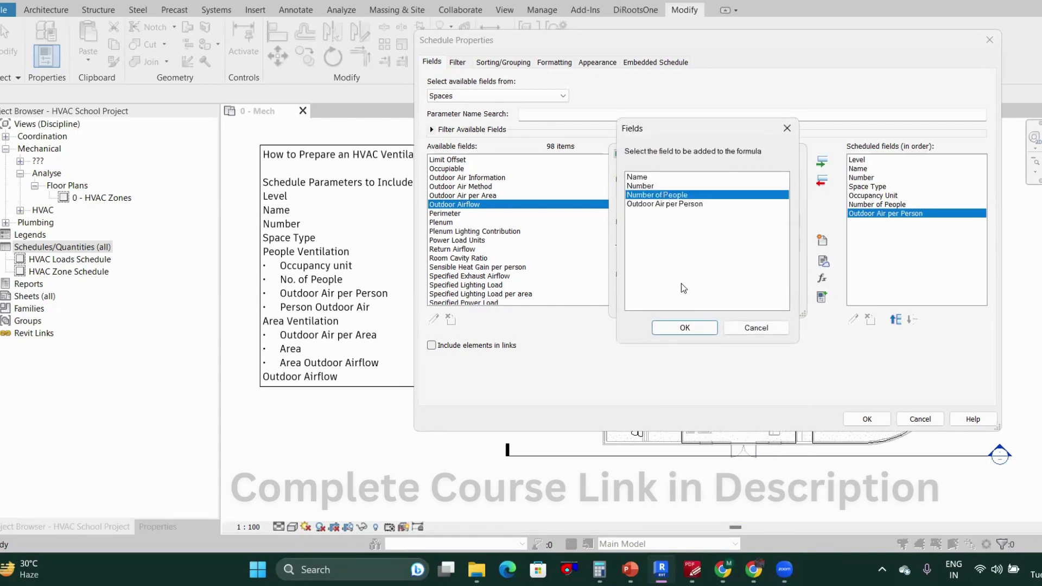
pyautogui.click(684, 327)
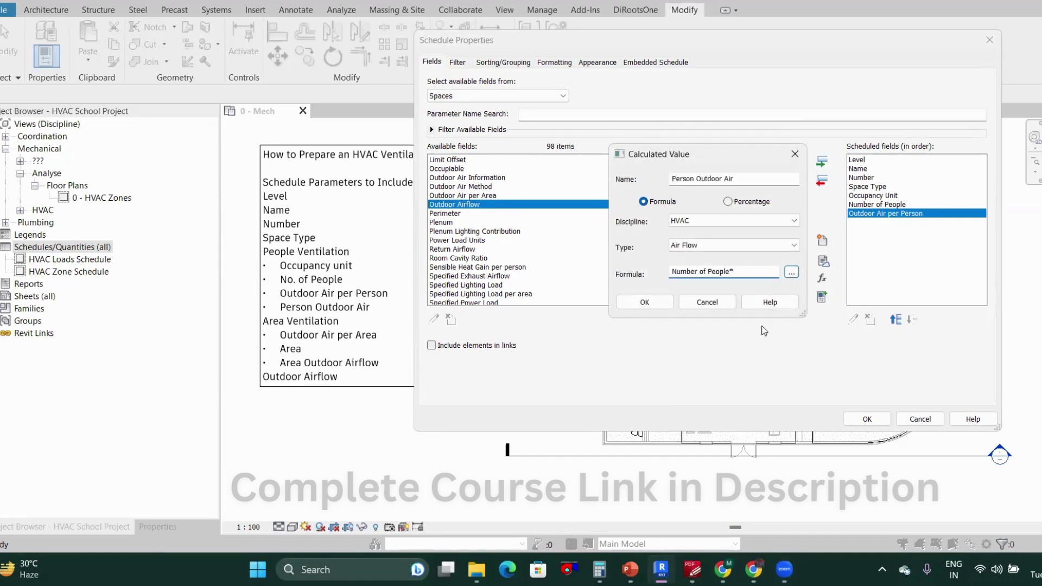
pyautogui.click(791, 273)
pyautogui.click(676, 204)
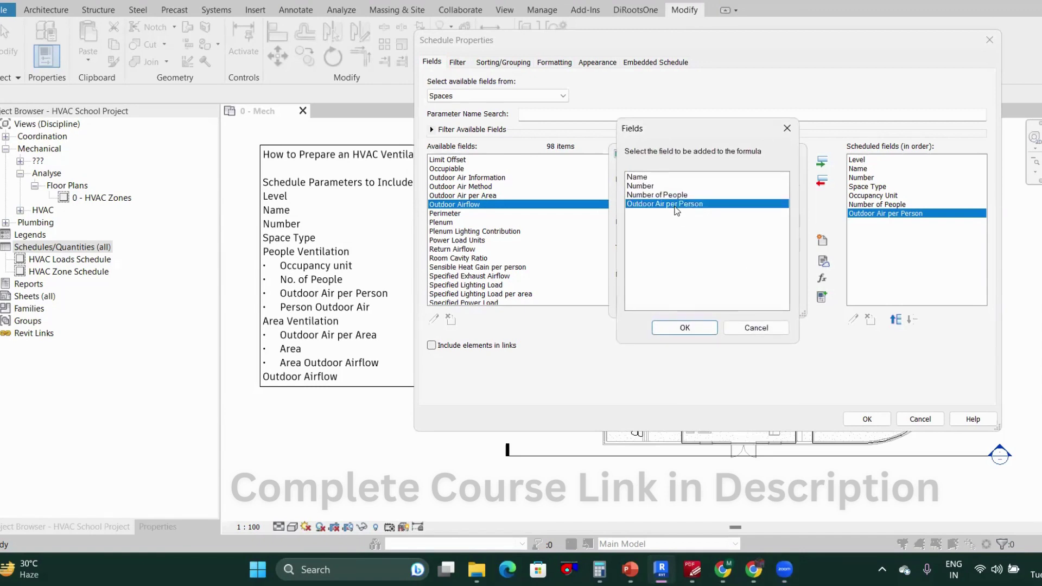
pyautogui.click(683, 327)
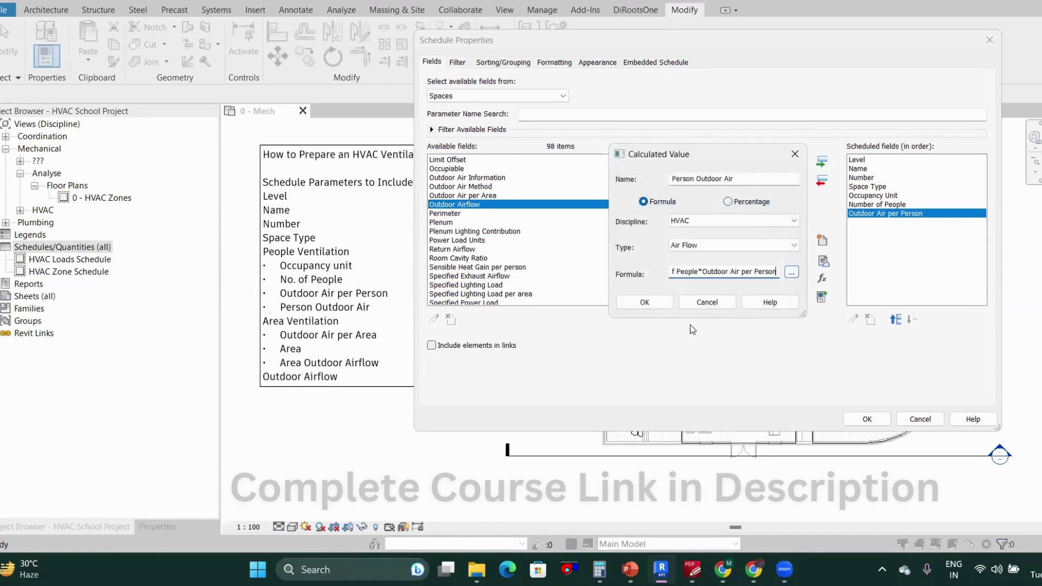
pyautogui.click(704, 298)
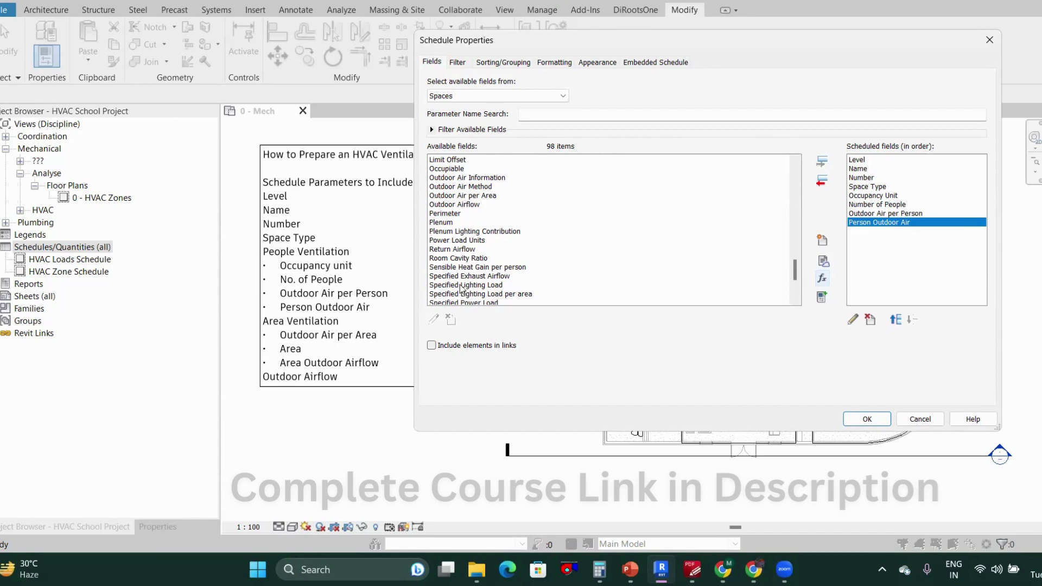
# - Add the Outdoor Air per Area and Area fields to the scheduled fields after Person Outdoor Air
pyautogui.click(479, 197)
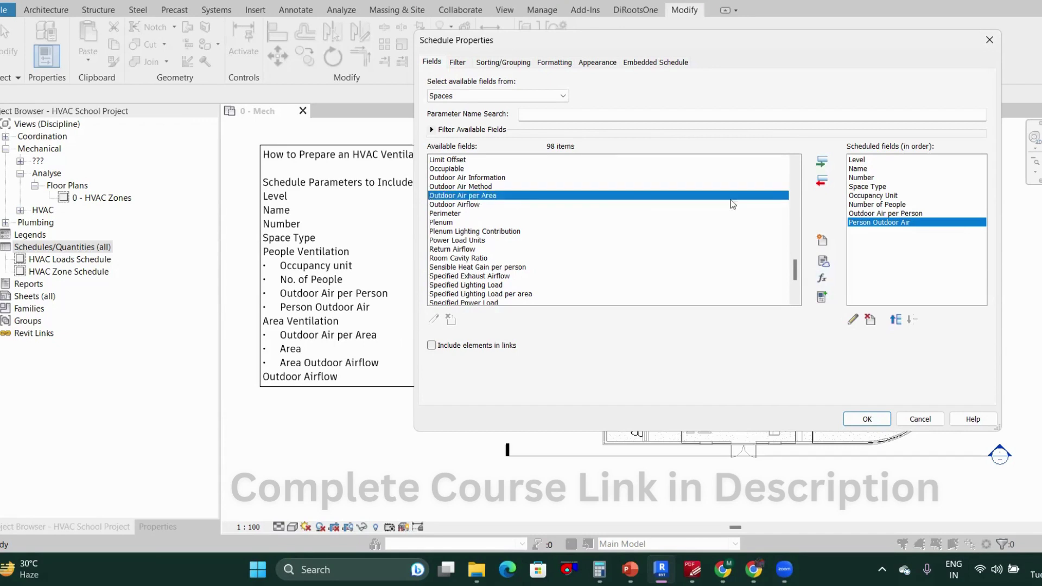
pyautogui.click(821, 162)
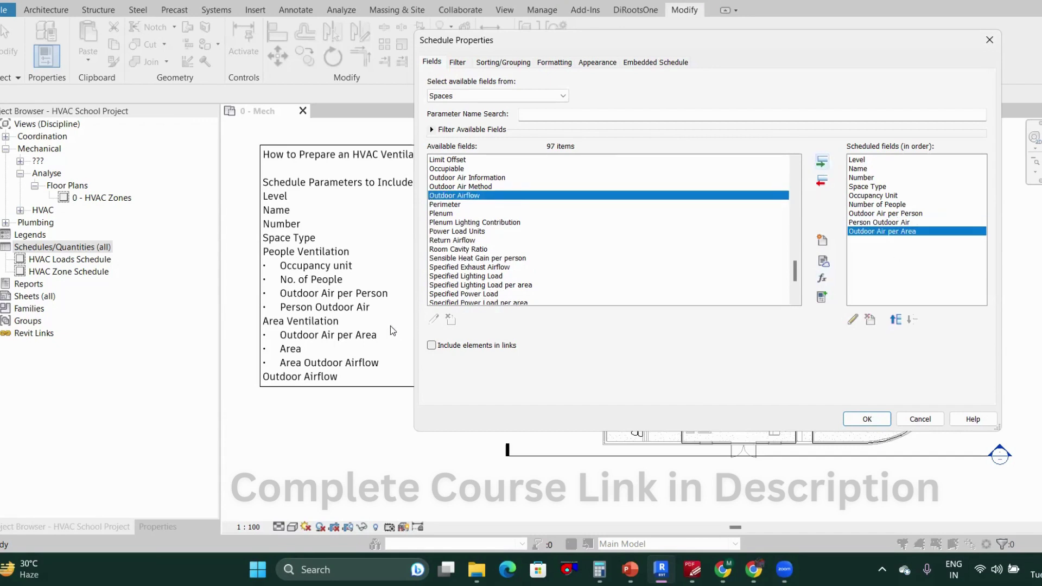
pyautogui.click(464, 232)
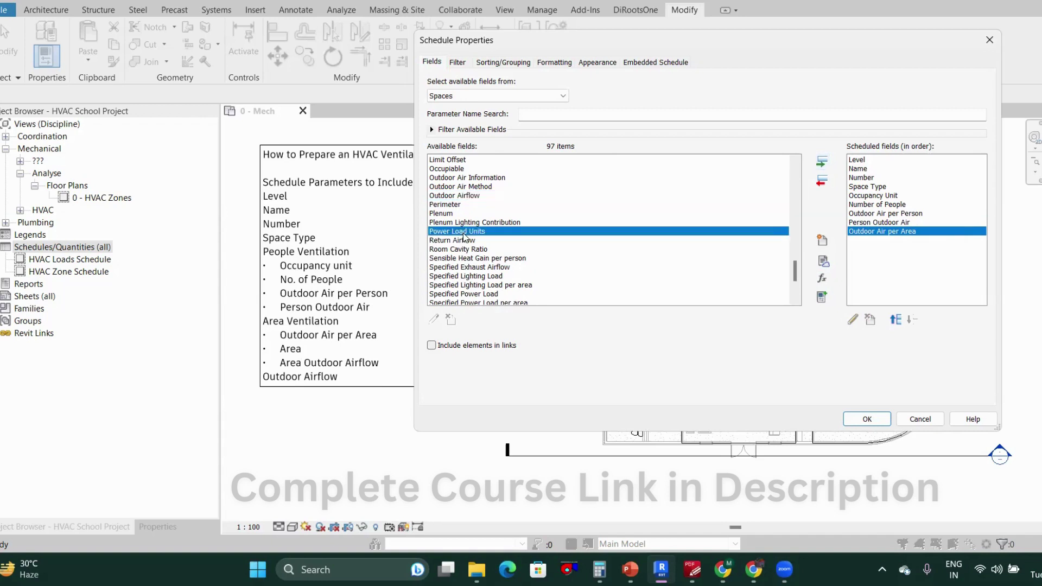
pyautogui.press('a')
pyautogui.scroll(-8, 466, 205)
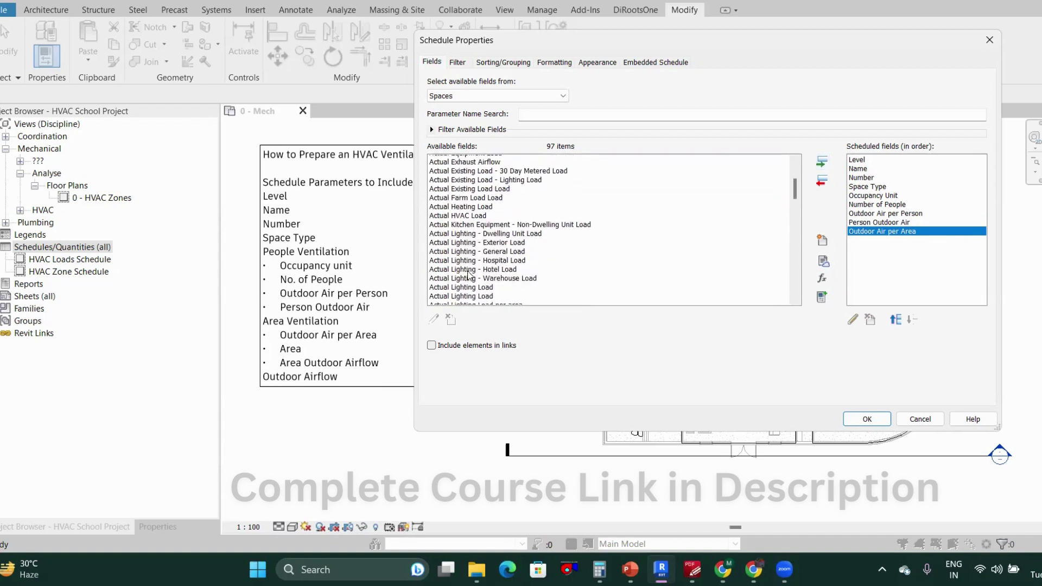
pyautogui.scroll(-3, 469, 275)
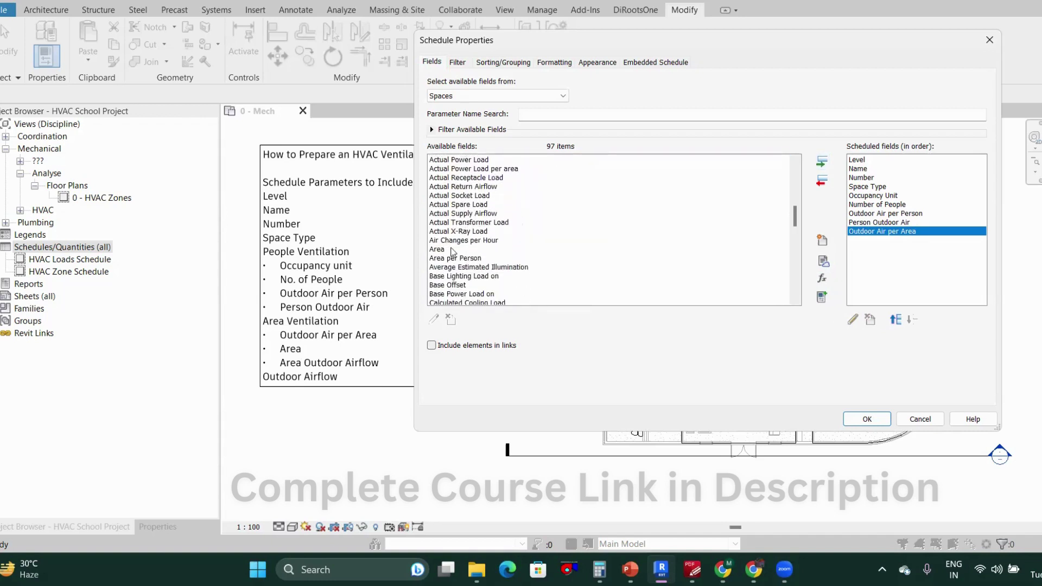
pyautogui.click(449, 249)
pyautogui.click(820, 162)
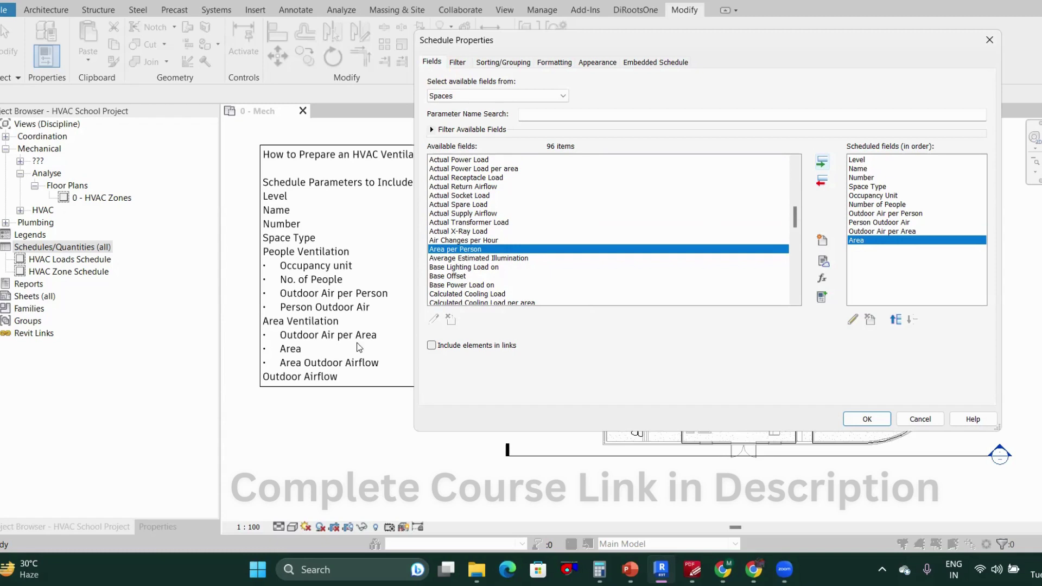
pyautogui.click(547, 113)
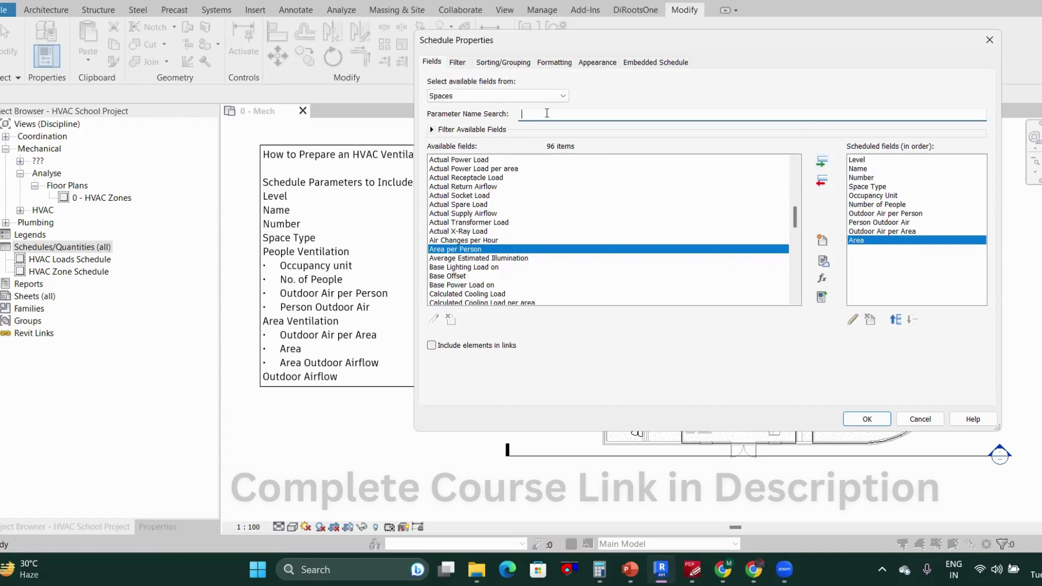
pyautogui.write('area')
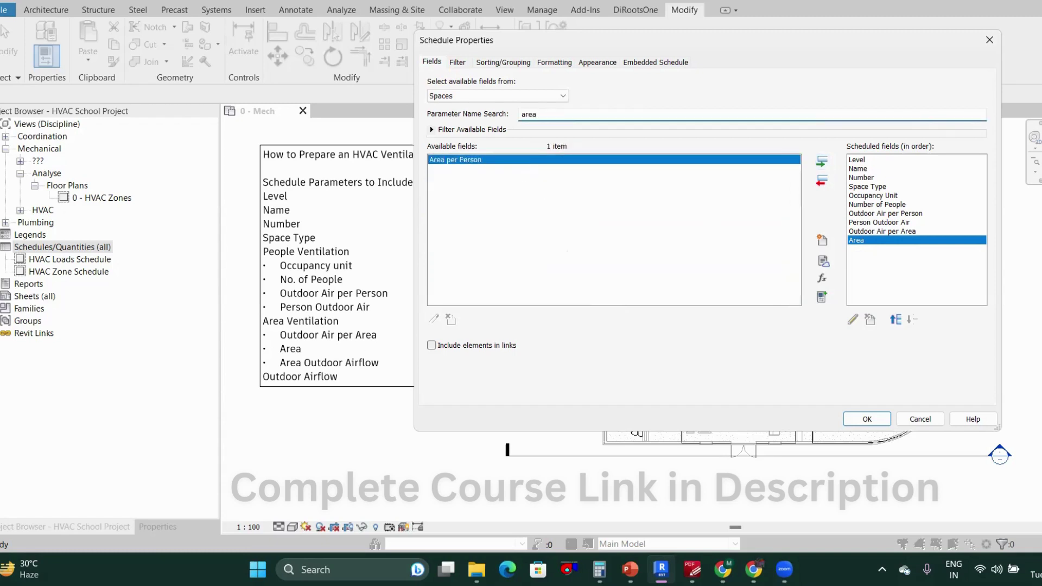
pyautogui.press('BackSpace')
pyautogui.press('BackSpace')
pyautogui.press('BackSpace')
pyautogui.press('BackSpace')
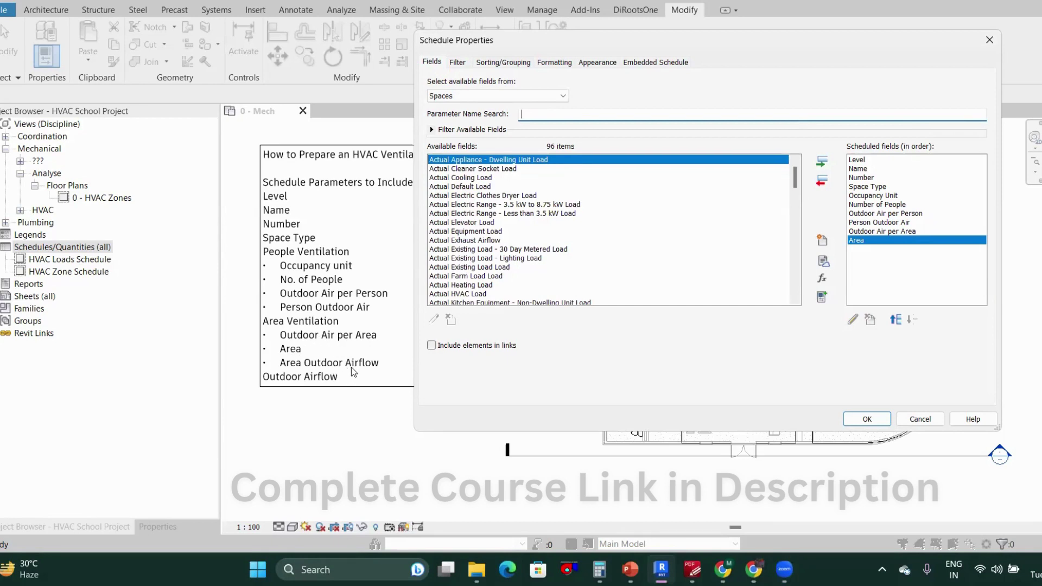
# - Start a formula-based calculated field named Area Outdoor Airflow, with HVAC discipline and Air Flow type
pyautogui.click(822, 279)
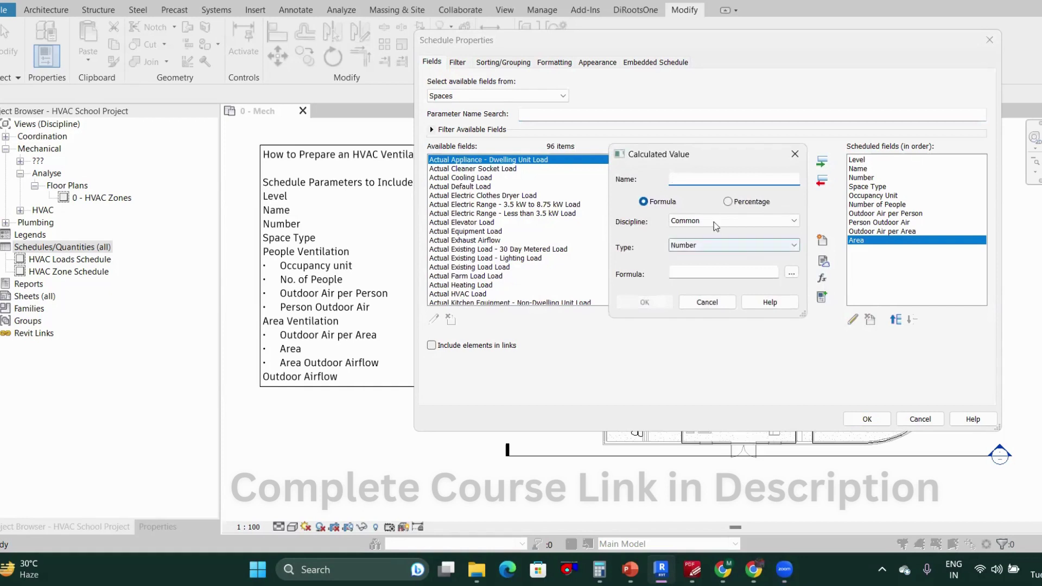
pyautogui.write('Area Outdoor Airflow')
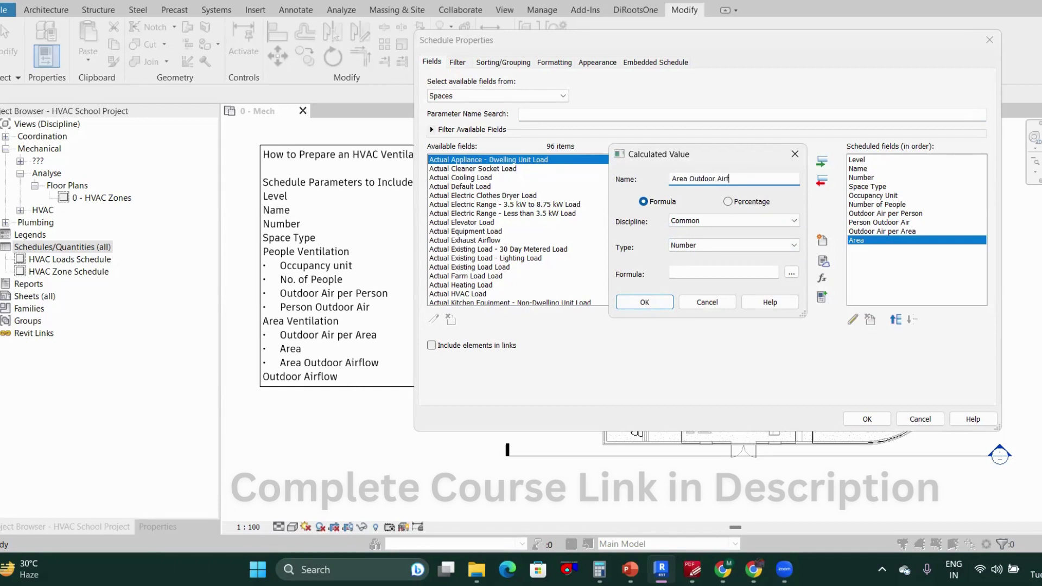
pyautogui.click(698, 223)
pyautogui.click(692, 249)
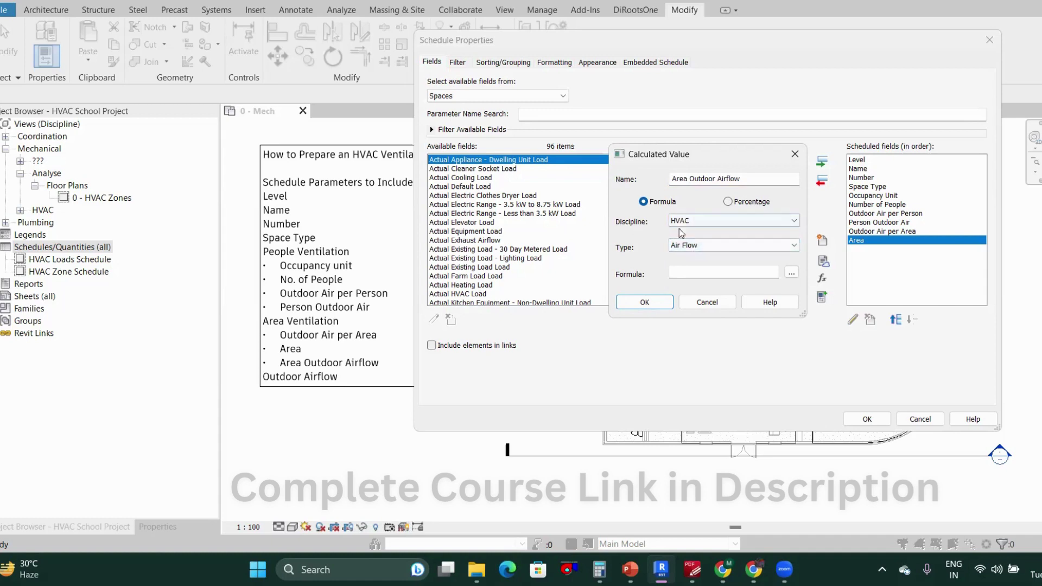
pyautogui.click(691, 247)
pyautogui.click(693, 257)
# - Set the Area Outdoor Airflow formula to Outdoor Air per Area*Area and add the field to the schedule
pyautogui.click(790, 273)
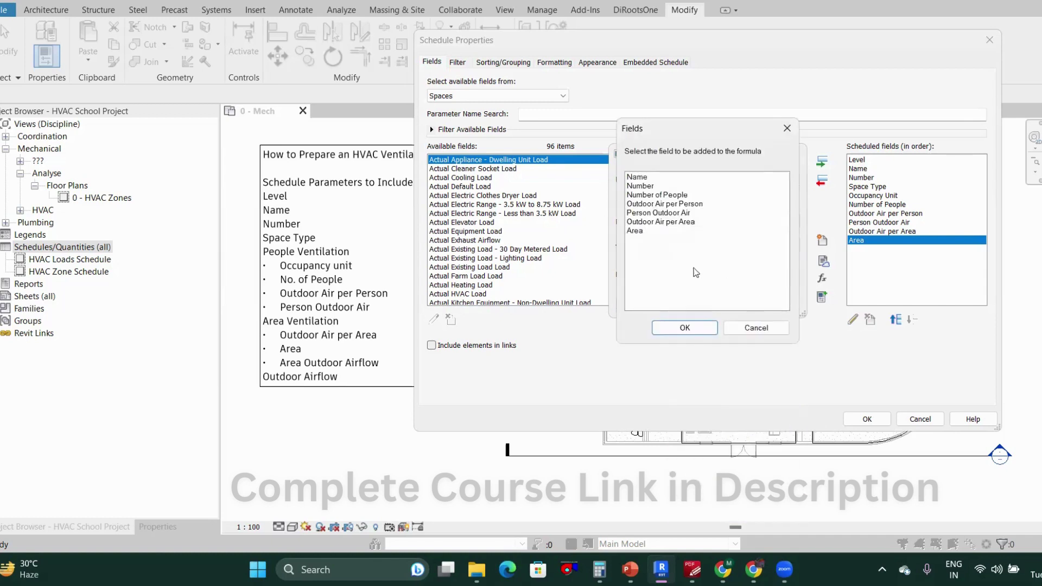
pyautogui.click(661, 222)
pyautogui.click(684, 327)
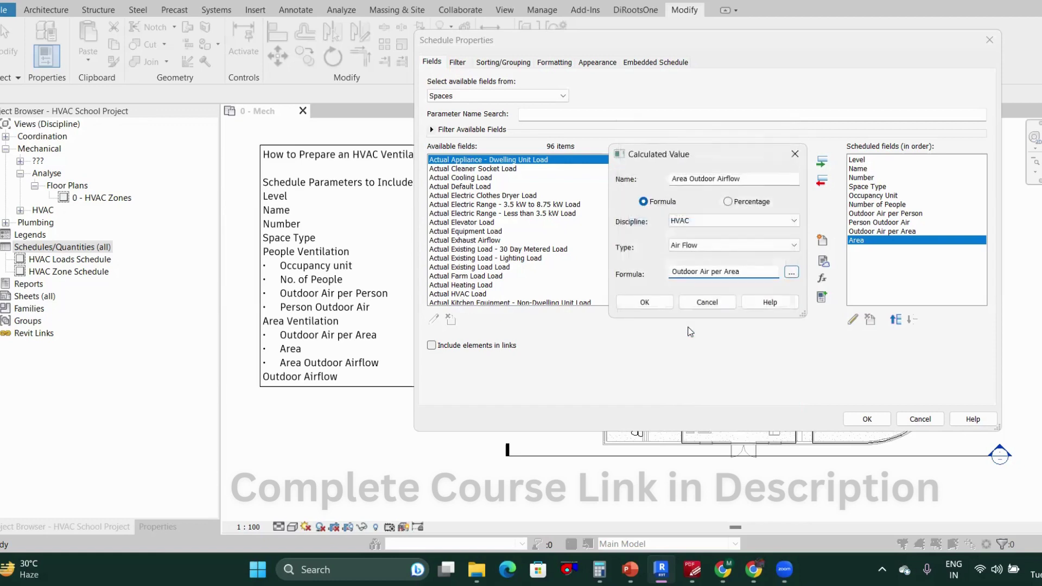
pyautogui.click(790, 272)
pyautogui.click(638, 232)
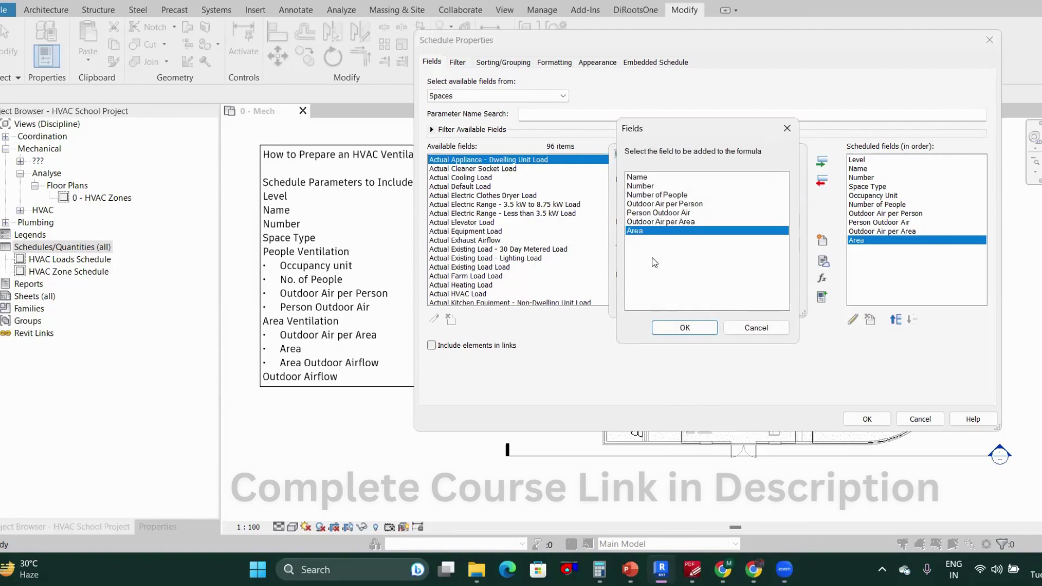
pyautogui.click(676, 329)
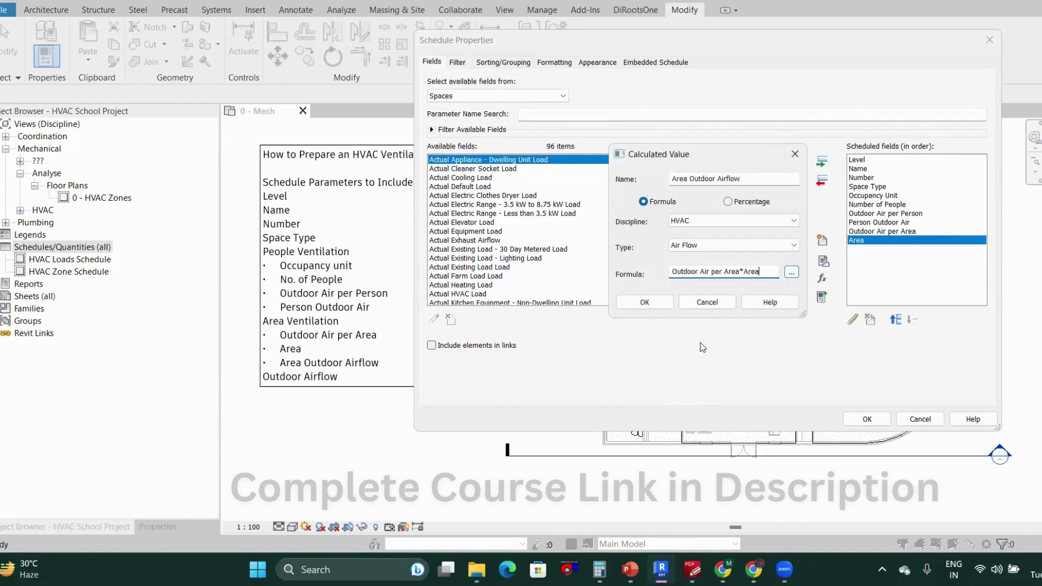
pyautogui.click(655, 306)
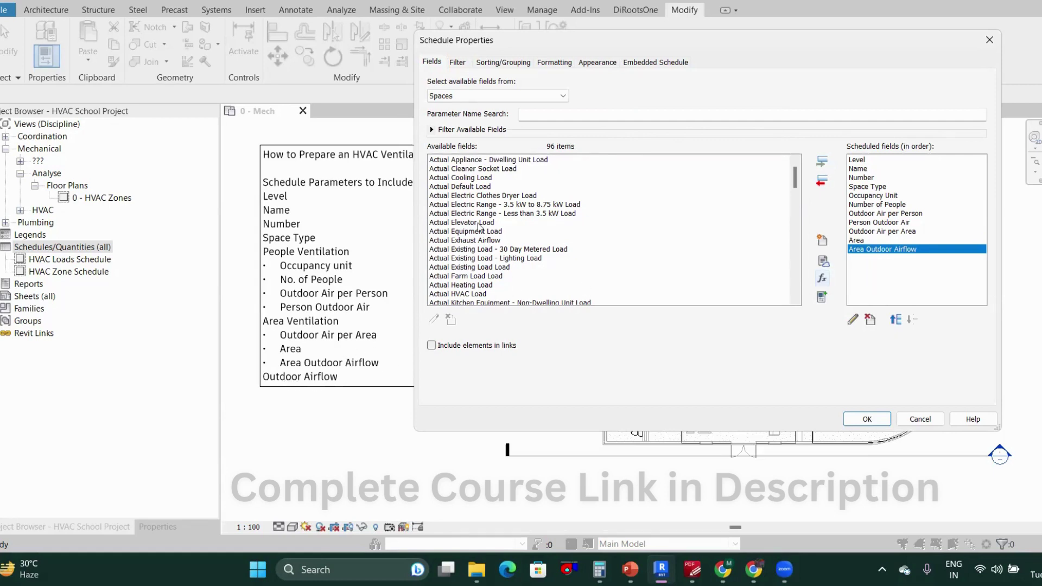
# - Find the Outdoor Airflow field by searching "Out", add it as the last scheduled field, and generate the schedule
pyautogui.click(539, 115)
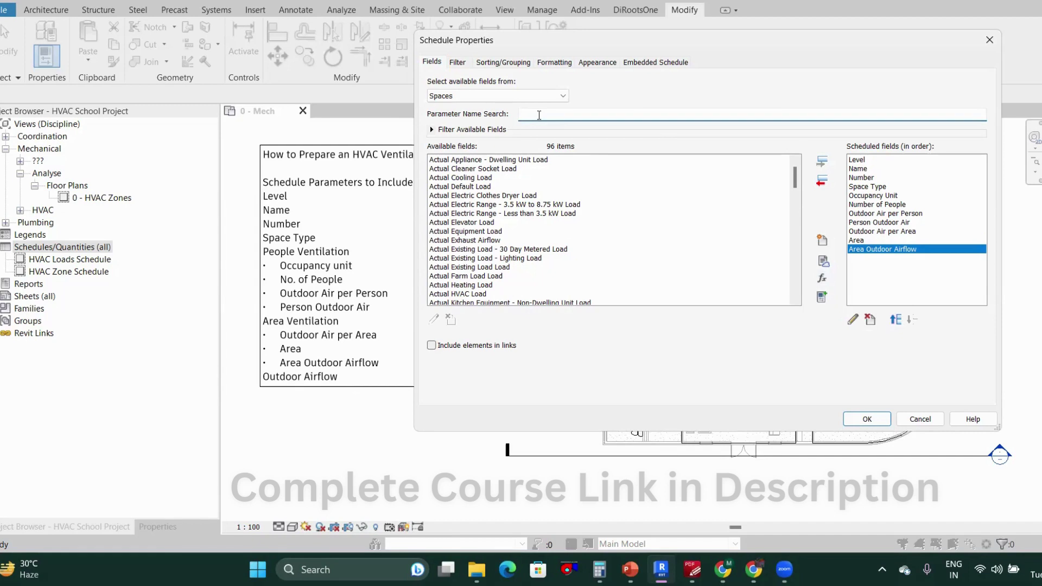
pyautogui.write('Out')
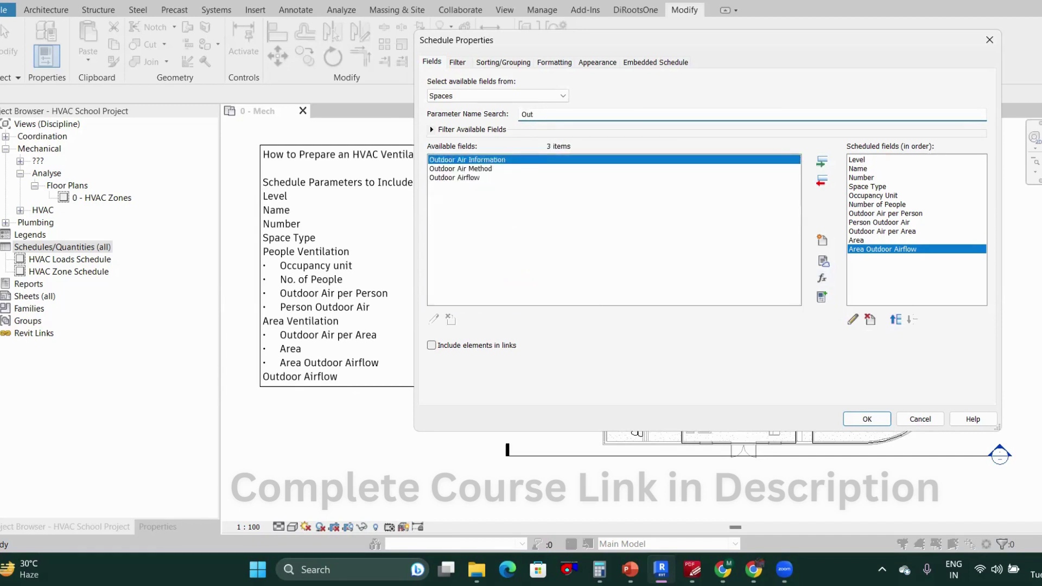
pyautogui.click(471, 178)
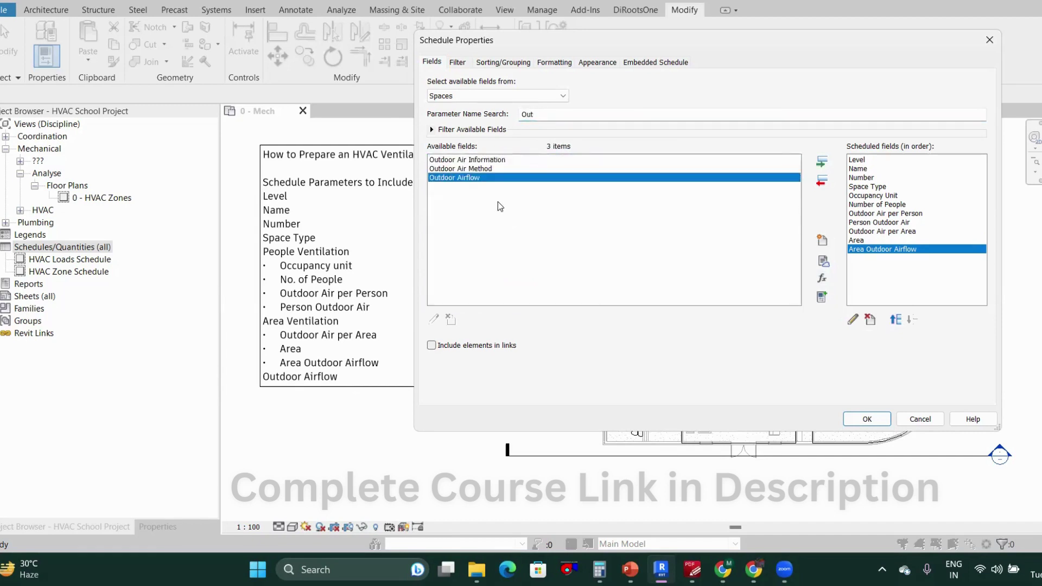
pyautogui.click(818, 163)
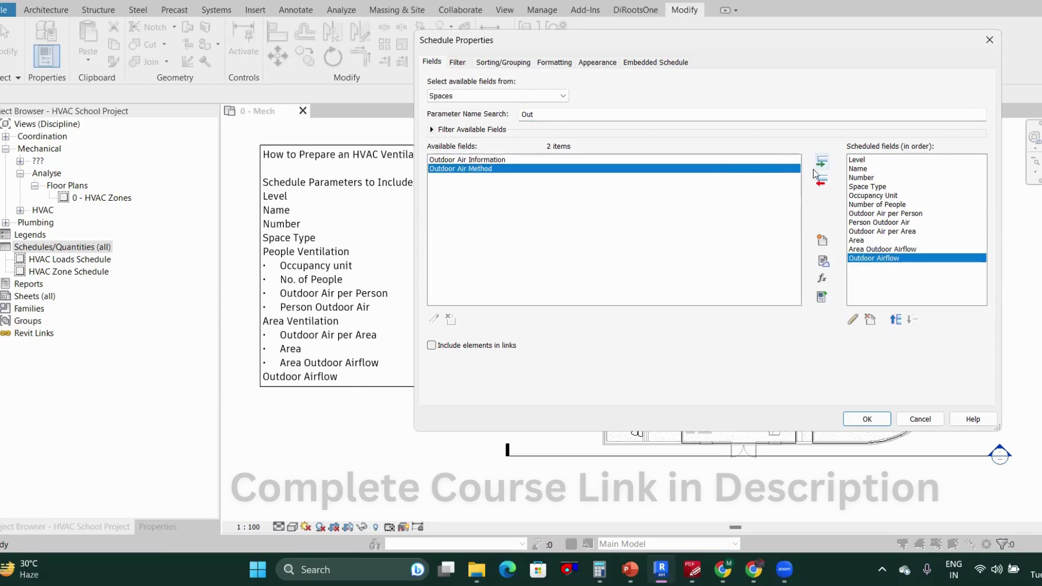
pyautogui.click(864, 420)
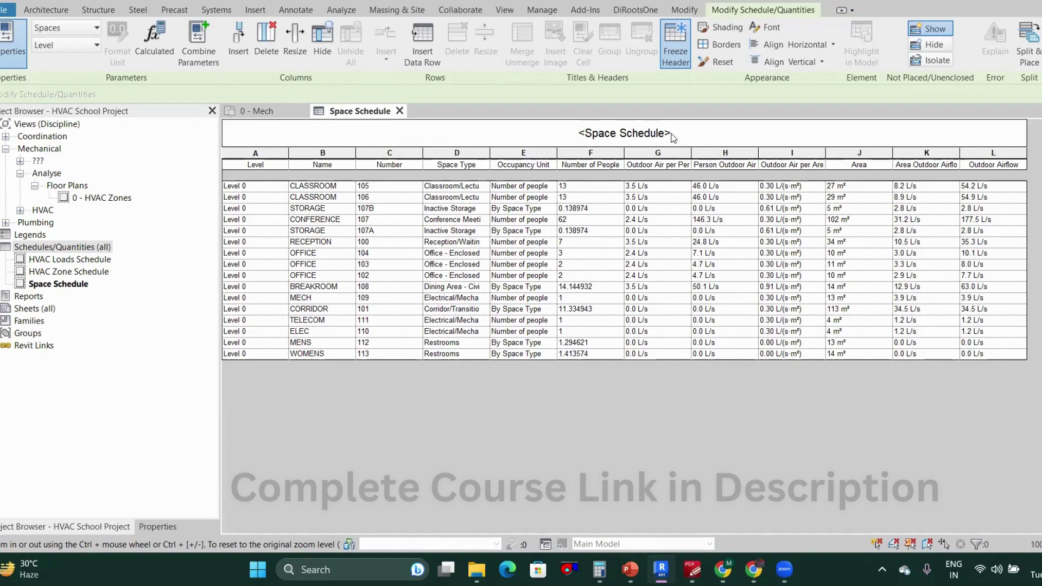
# - Rename the schedule title from its header to HVAC Ventilation Schedule
pyautogui.click(649, 136)
pyautogui.click(649, 136)
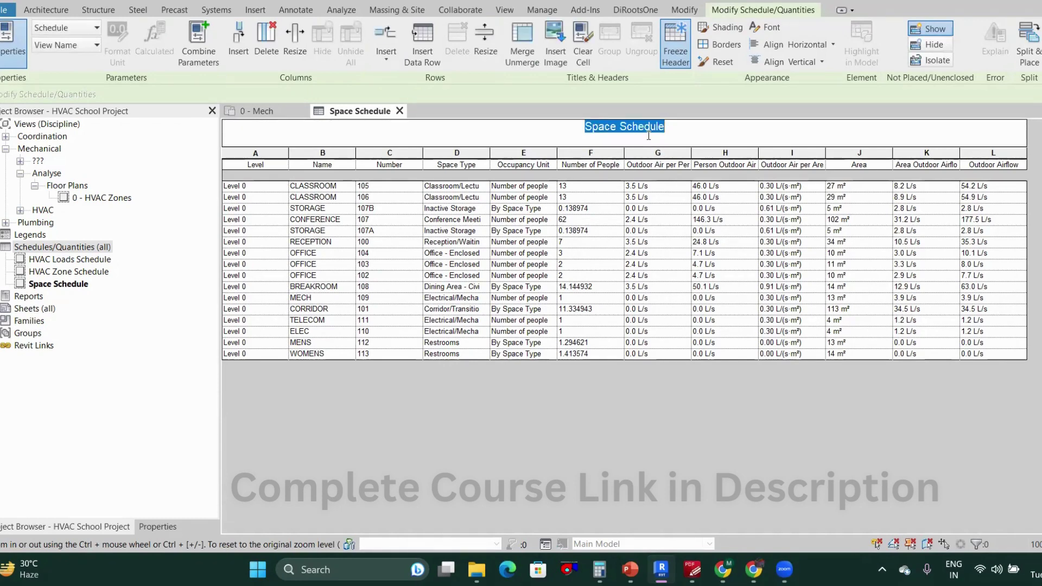
pyautogui.press('BackSpace')
pyautogui.write('HVAC V')
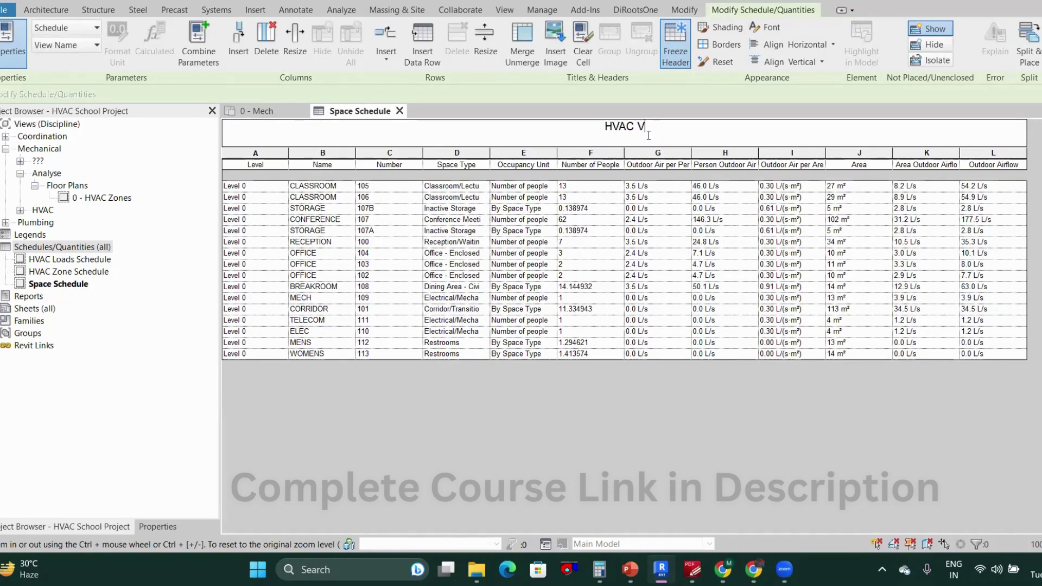
pyautogui.write('entilat')
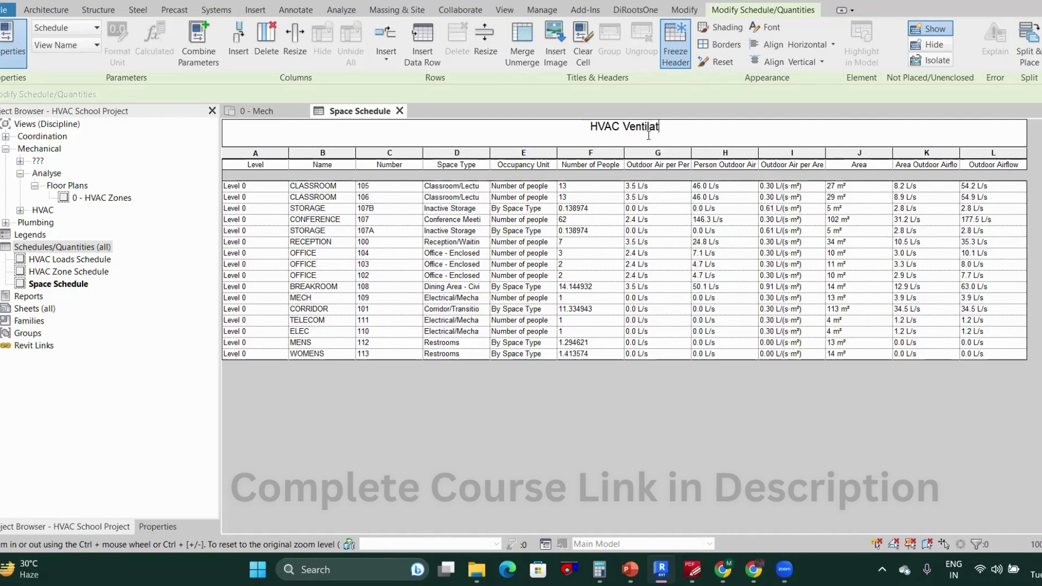
pyautogui.write('ion Schedule')
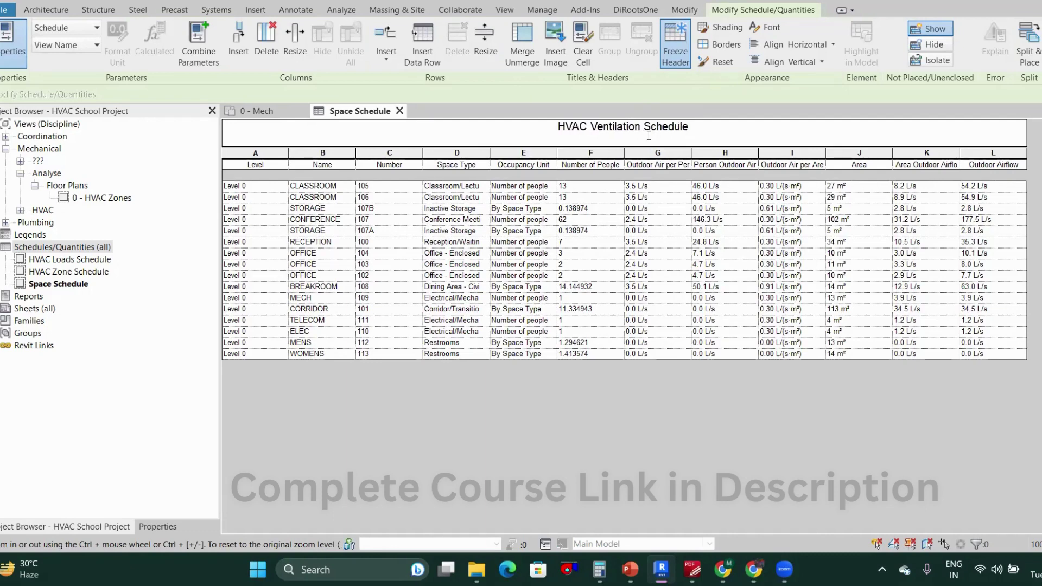
pyautogui.press('Return')
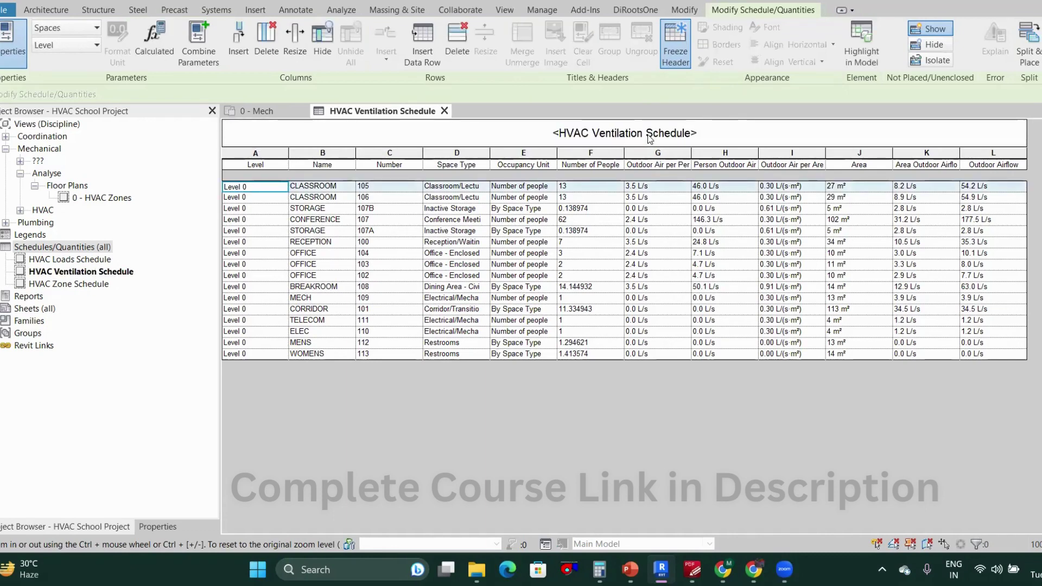
# - Change the vertical alignment of all schedule columns from Level through Outdoor Airflow
pyautogui.moveTo(260, 154); pyautogui.dragTo(971, 142)
pyautogui.click(821, 62)
pyautogui.click(781, 111)
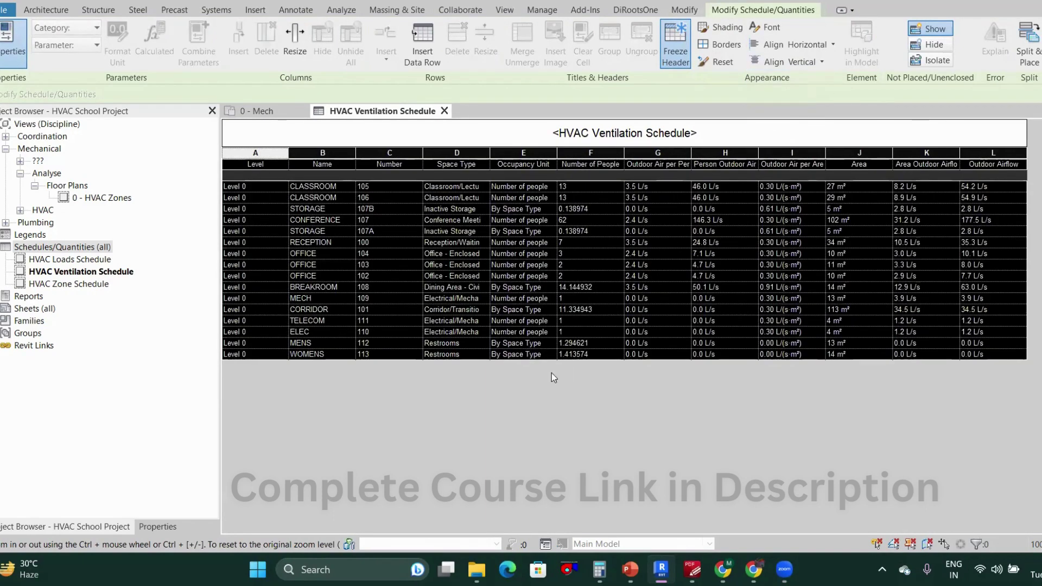
# - Narrow the Number column slightly and widen the Space Type column to fit the full space type names
pyautogui.click(450, 232)
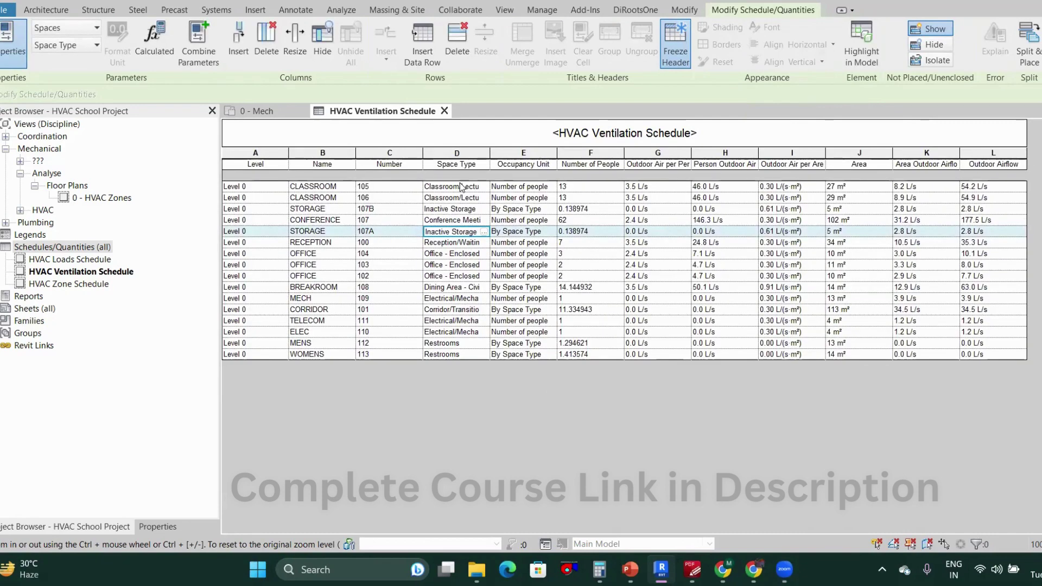
pyautogui.moveTo(421, 153); pyautogui.dragTo(409, 153)
pyautogui.moveTo(477, 154); pyautogui.dragTo(519, 158)
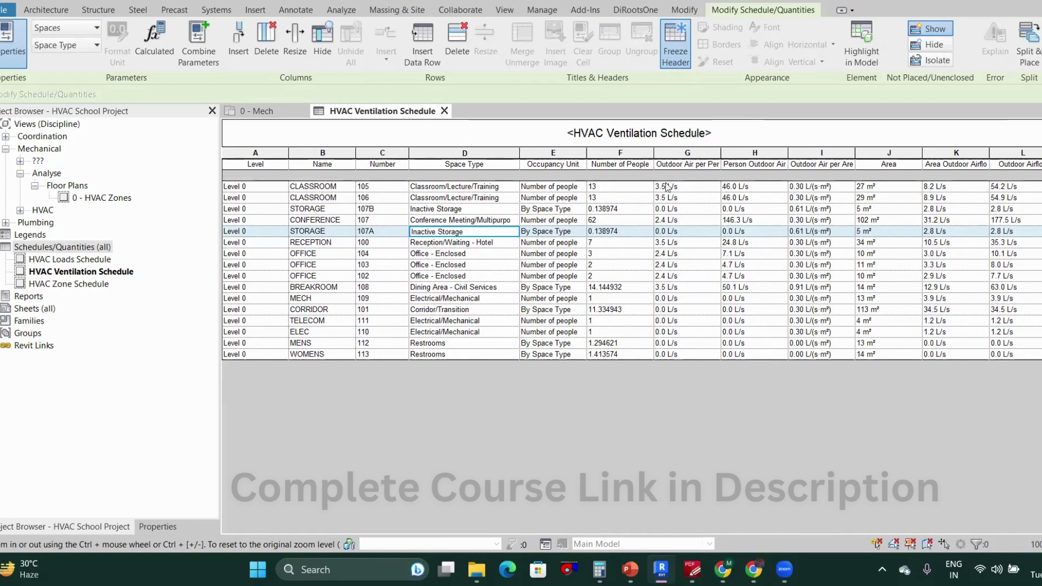
# - Check the parameter list in the 0 - Mech view, then group the headers from Occupancy Unit to Person Outdoor Air
pyautogui.click(275, 113)
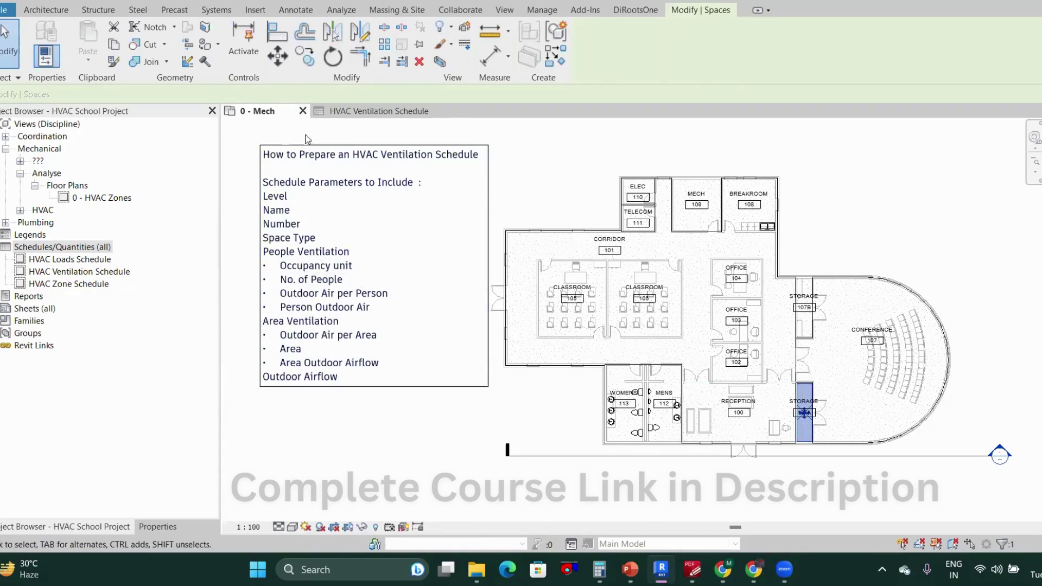
pyautogui.click(377, 111)
pyautogui.moveTo(604, 172); pyautogui.dragTo(733, 170)
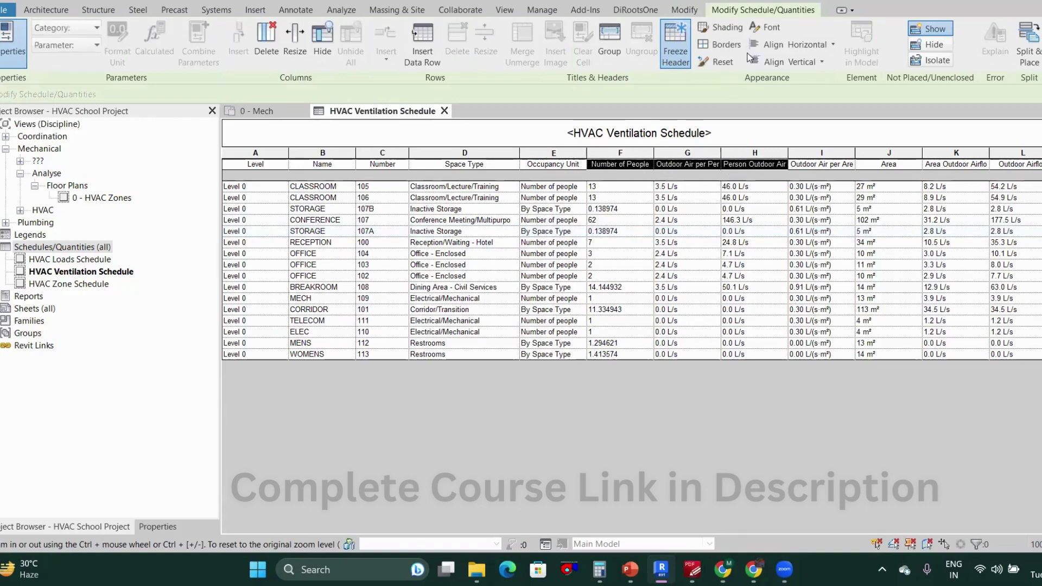
pyautogui.click(609, 38)
# - Title the header group above Occupancy Unit to Person Outdoor Air as People Ventilation, checking the wording in the 0 - Mech notes
pyautogui.click(634, 166)
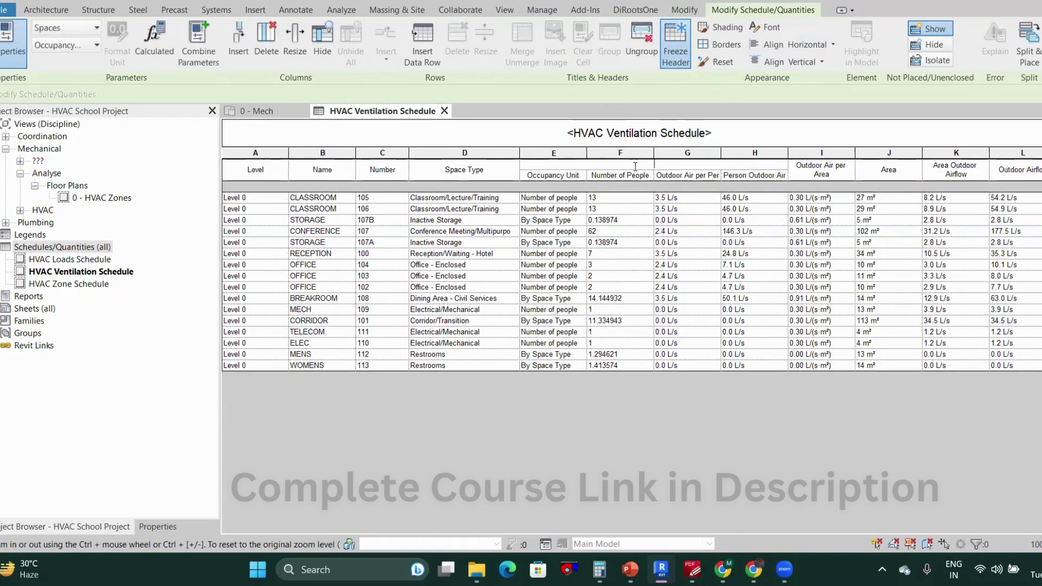
pyautogui.write('P')
pyautogui.press('BackSpace')
pyautogui.press('BackSpace')
pyautogui.press('BackSpace')
pyautogui.press('BackSpace')
pyautogui.click(258, 111)
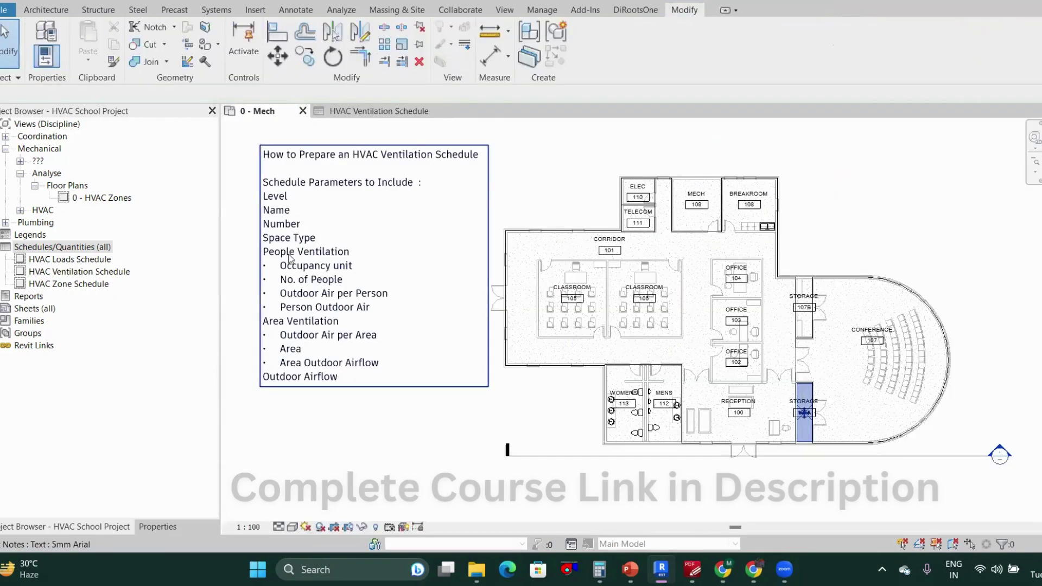
pyautogui.click(349, 112)
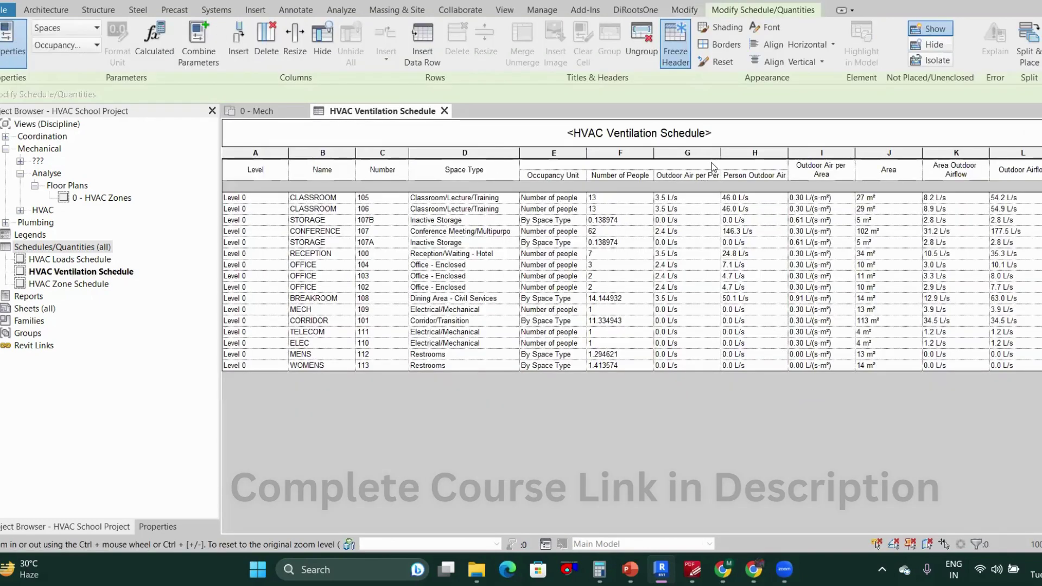
pyautogui.write('eople')
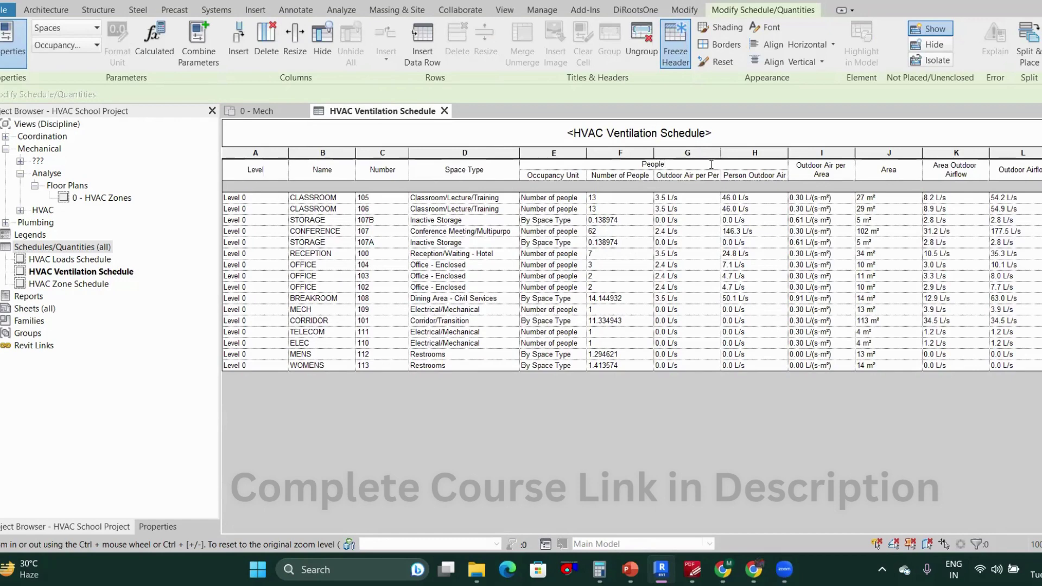
pyautogui.write(' Ventilat')
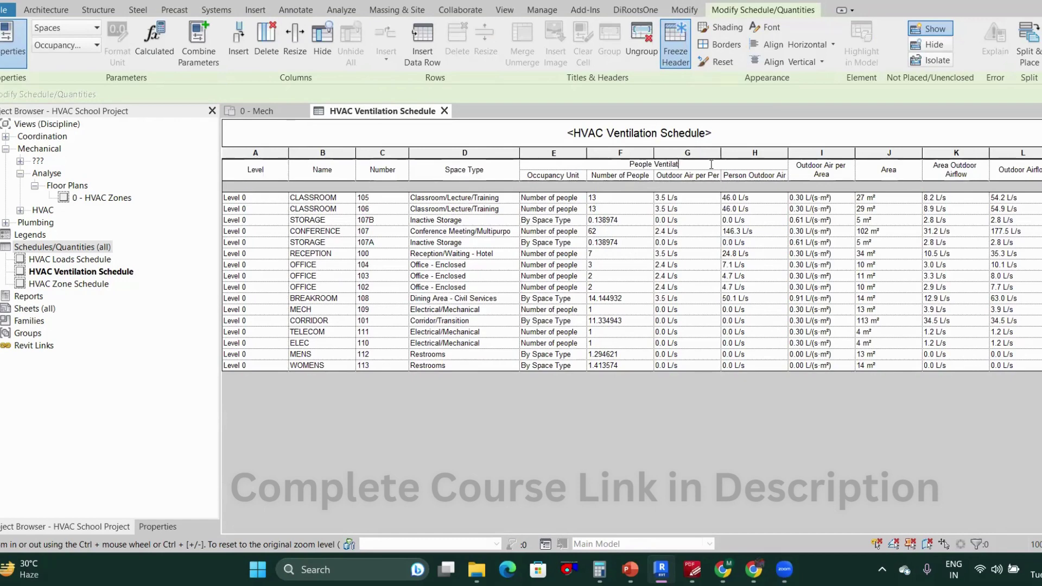
pyautogui.write('ion')
pyautogui.press('Return')
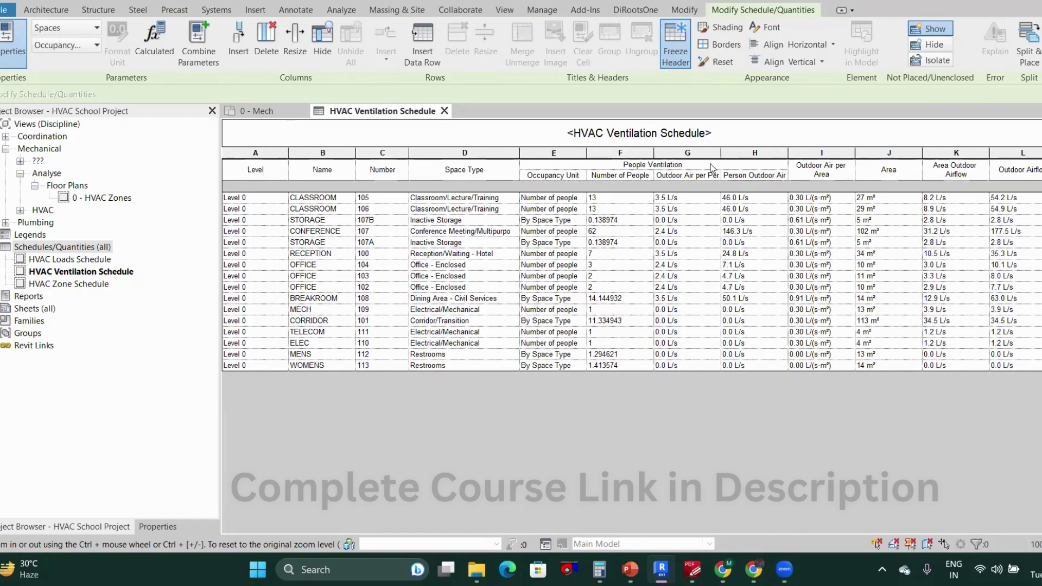
# - Group the Outdoor Air per Area, Area and Area Outdoor Airflow headers and title the group Area Ventilation
pyautogui.moveTo(838, 174); pyautogui.dragTo(937, 177)
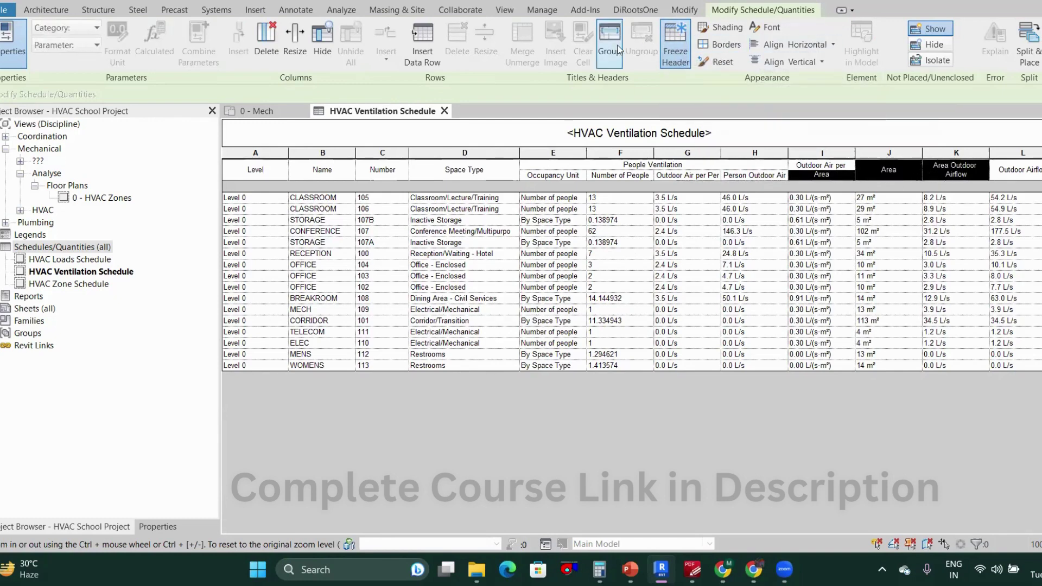
pyautogui.click(259, 111)
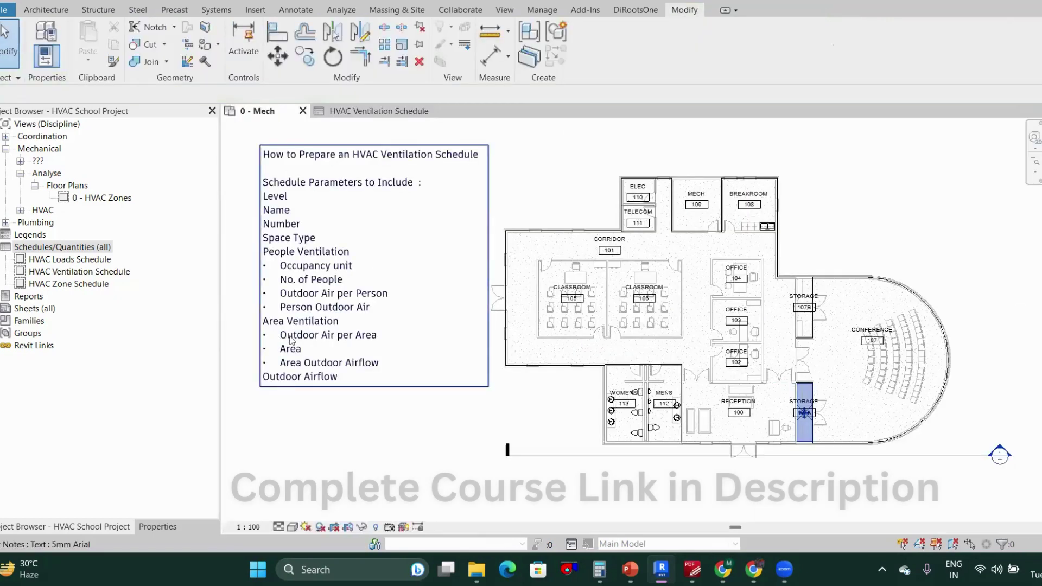
pyautogui.click(374, 110)
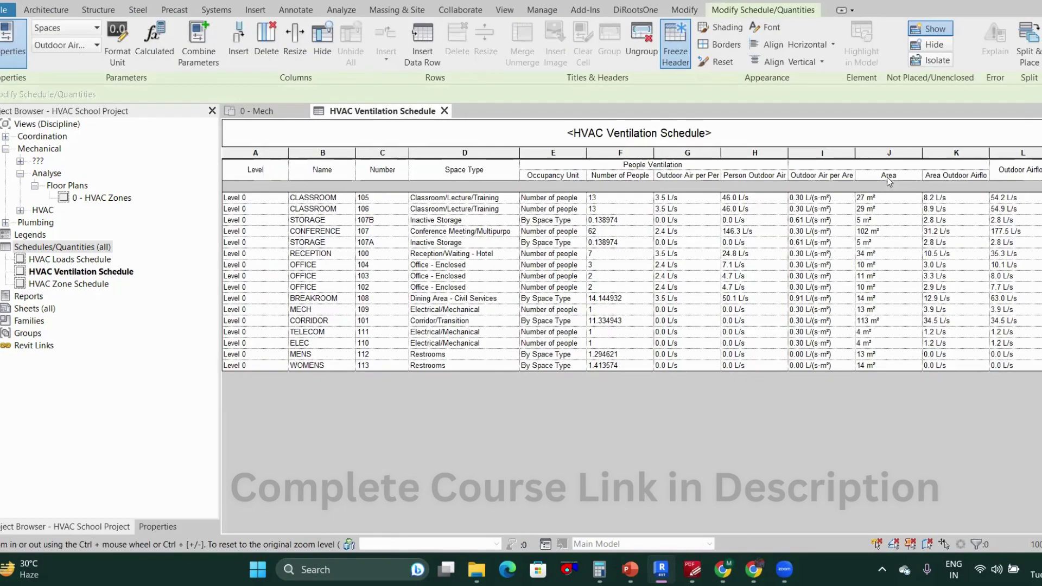
pyautogui.click(880, 165)
pyautogui.write('Area Ventilation')
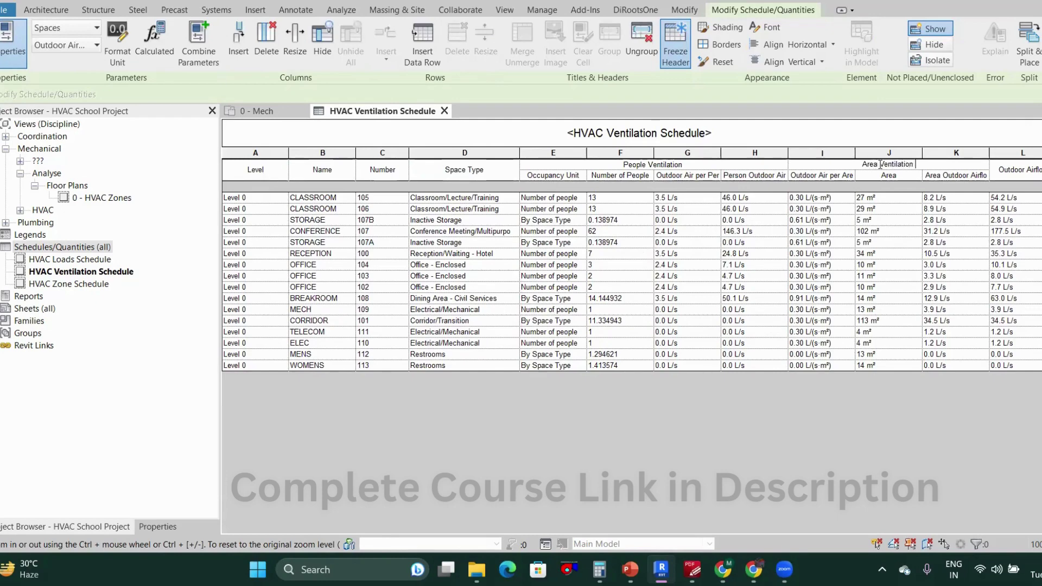
# - Make the People Ventilation and Area Ventilation group headers bold
pyautogui.click(727, 164)
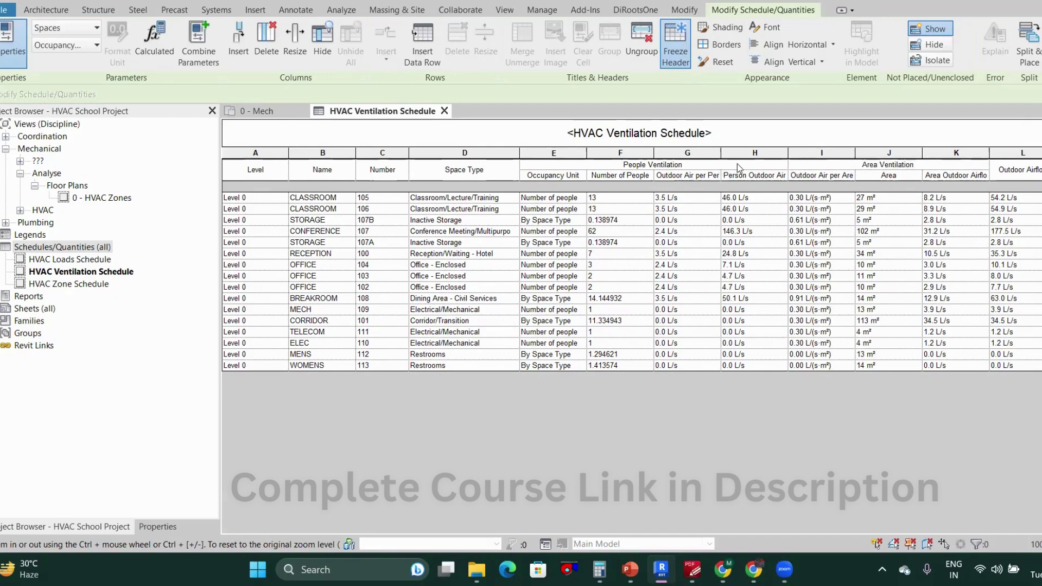
pyautogui.keyDown('shift'); pyautogui.click(878, 166); pyautogui.keyUp('shift')
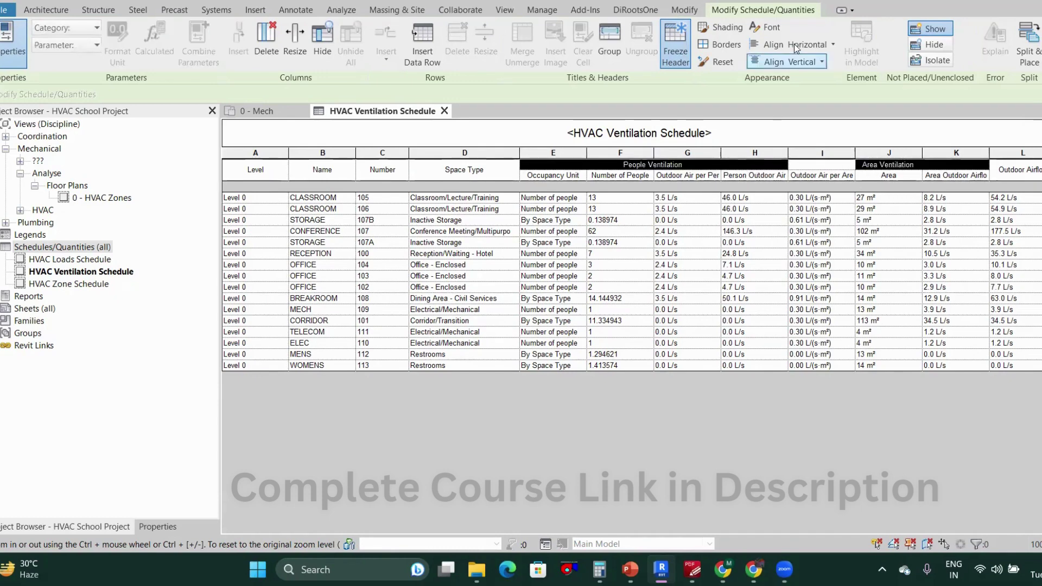
pyautogui.click(759, 29)
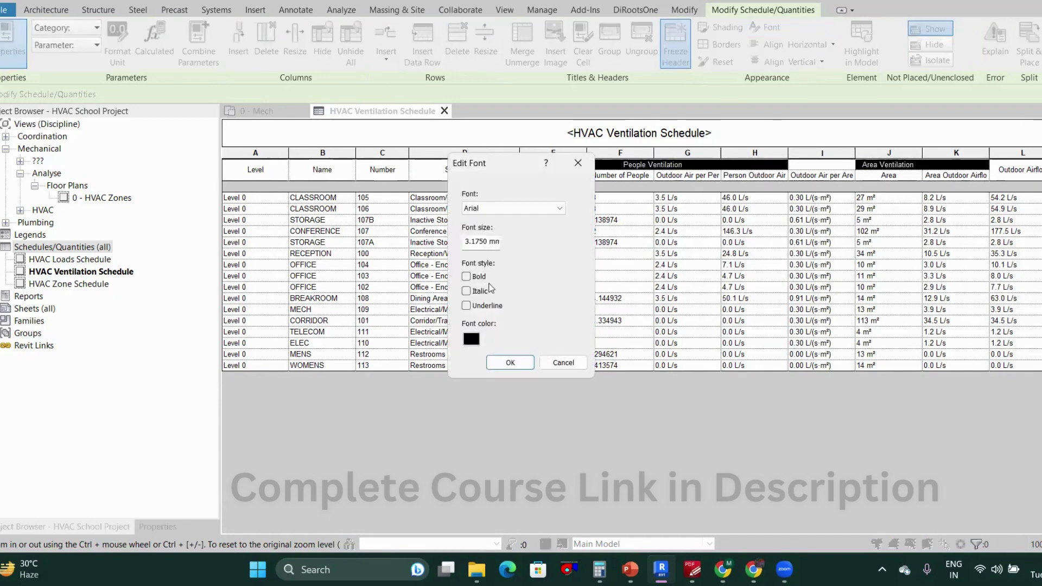
pyautogui.click(493, 364)
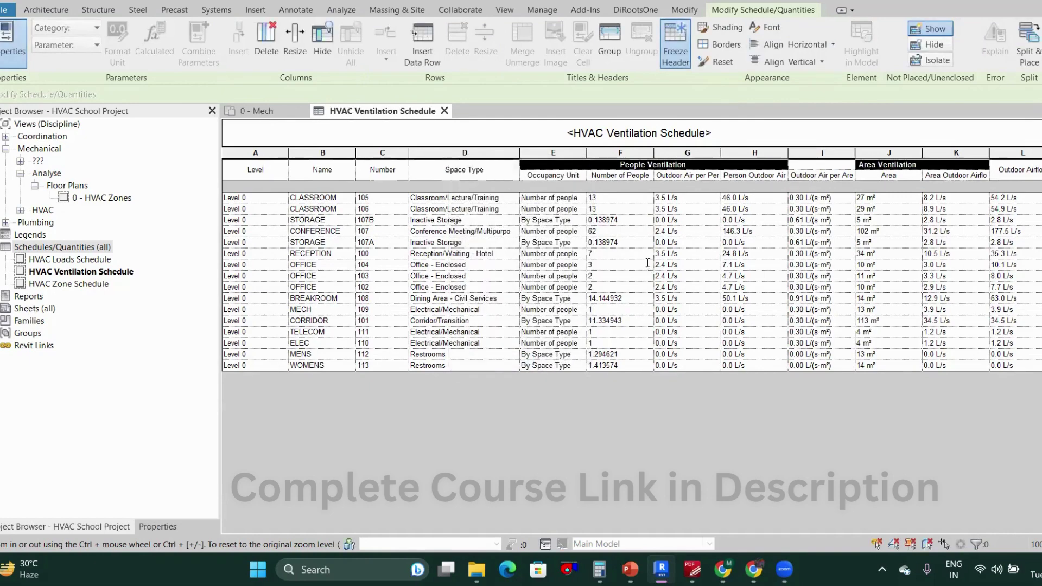
pyautogui.click(621, 265)
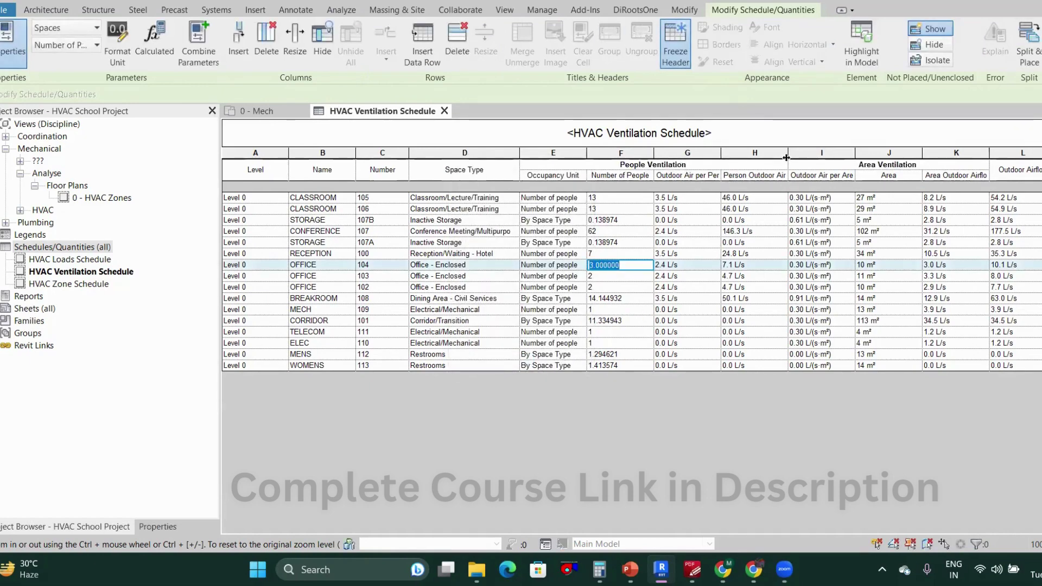
# - Shade the Occupancy Unit and Outdoor Air per Area columns grey
pyautogui.click(559, 153)
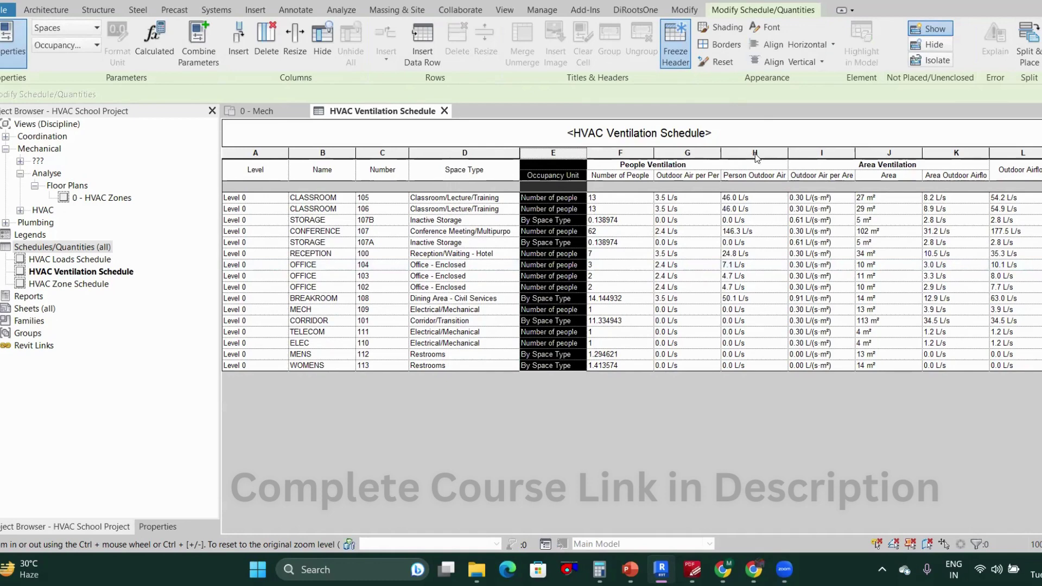
pyautogui.click(817, 153)
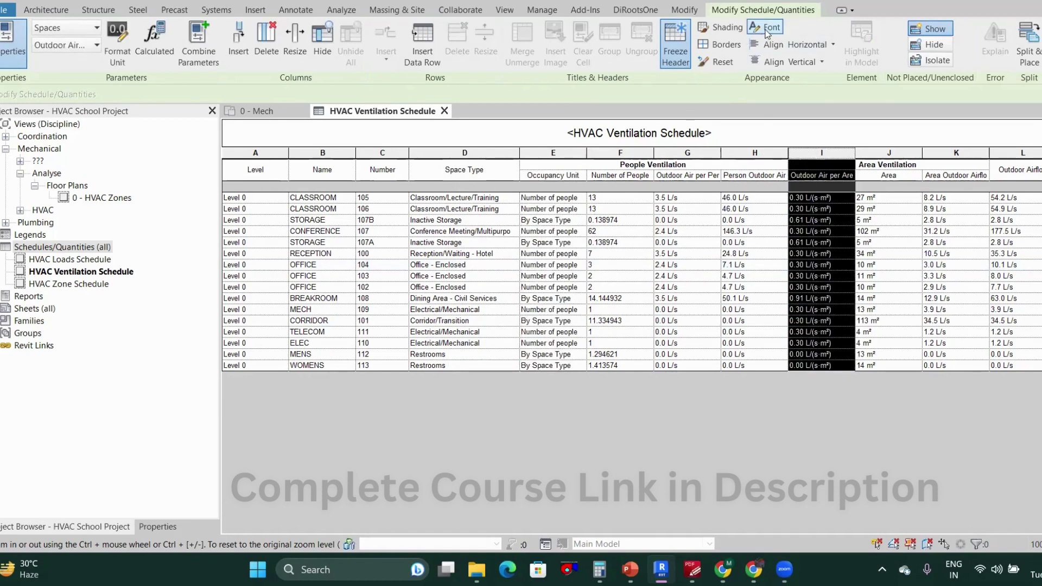
pyautogui.click(719, 27)
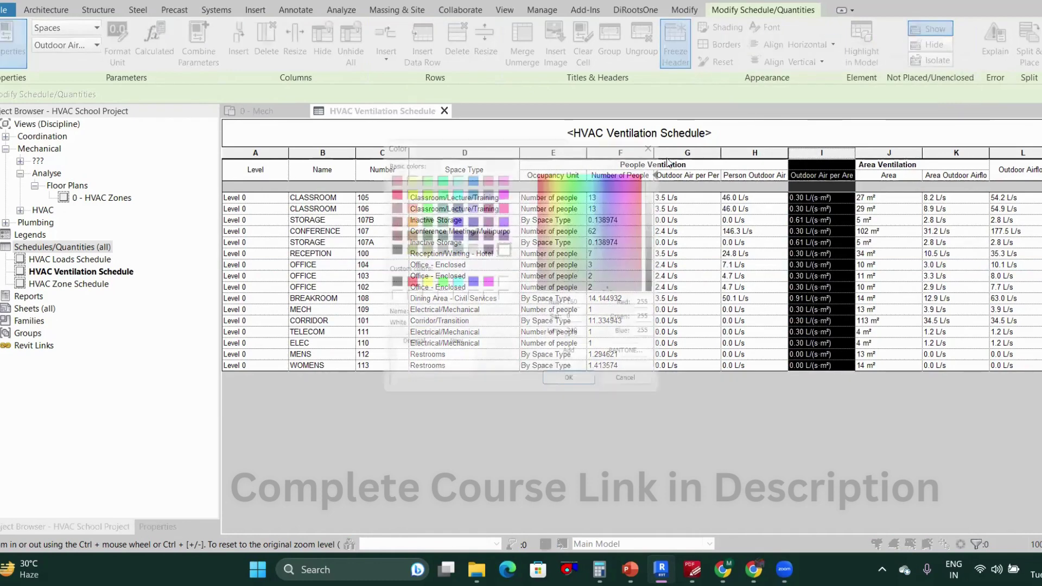
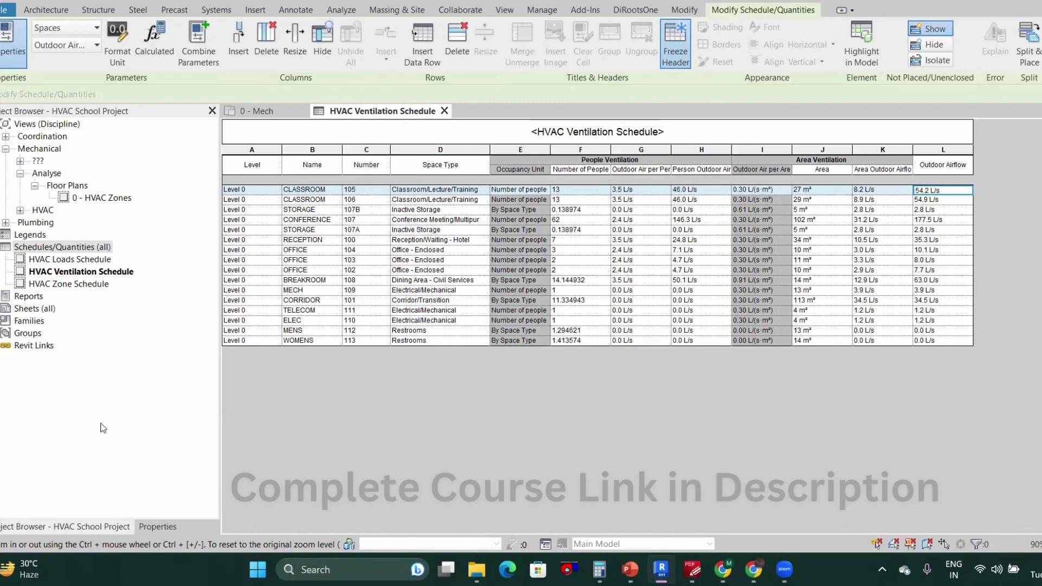
# - Add the Specified Exhaust Airflow field to the HVAC Ventilation Schedule after Outdoor Airflow
pyautogui.click(142, 527)
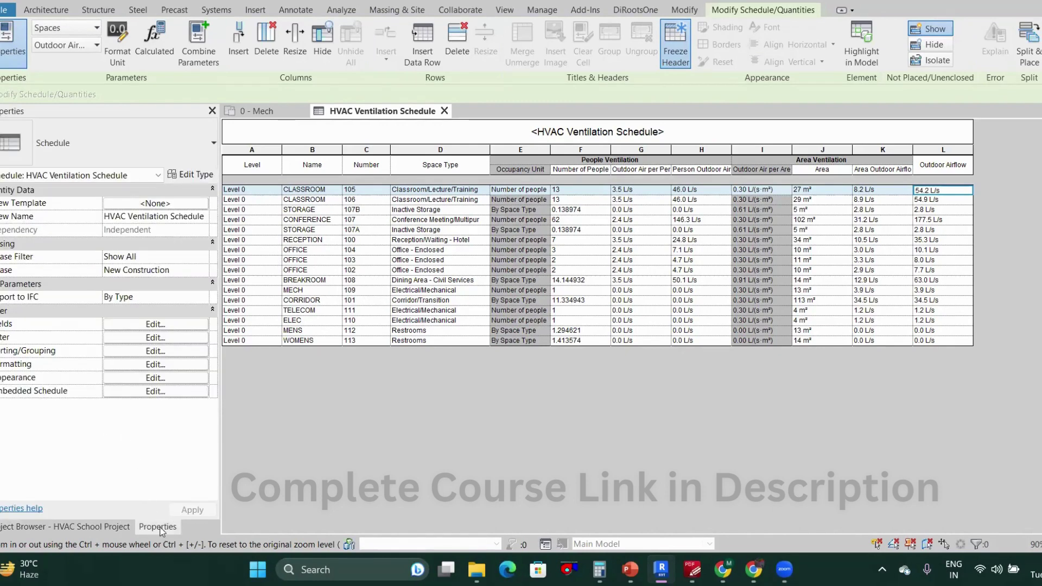
pyautogui.click(125, 326)
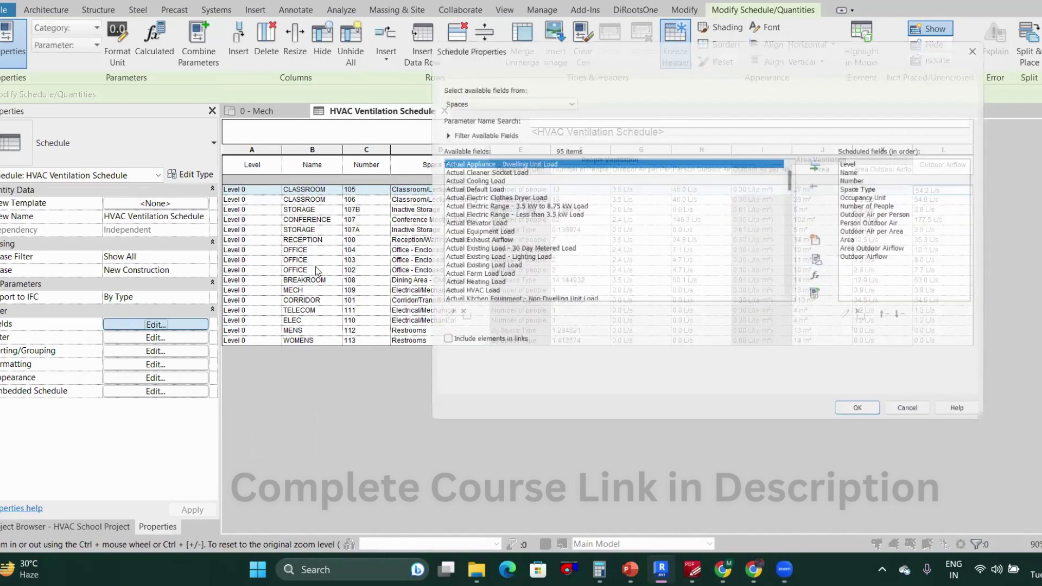
pyautogui.click(467, 213)
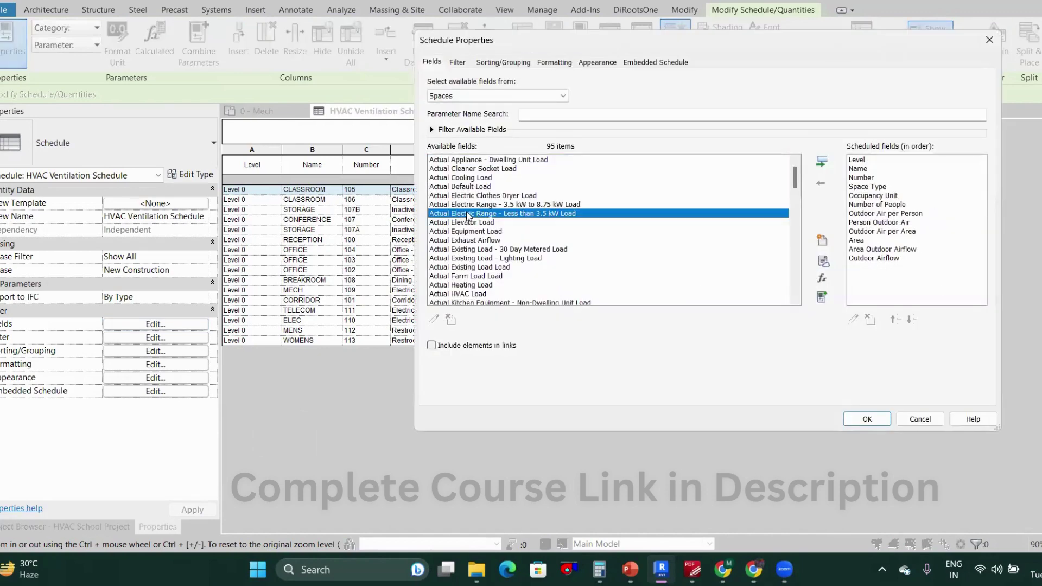
pyautogui.click(552, 112)
pyautogui.write('exha')
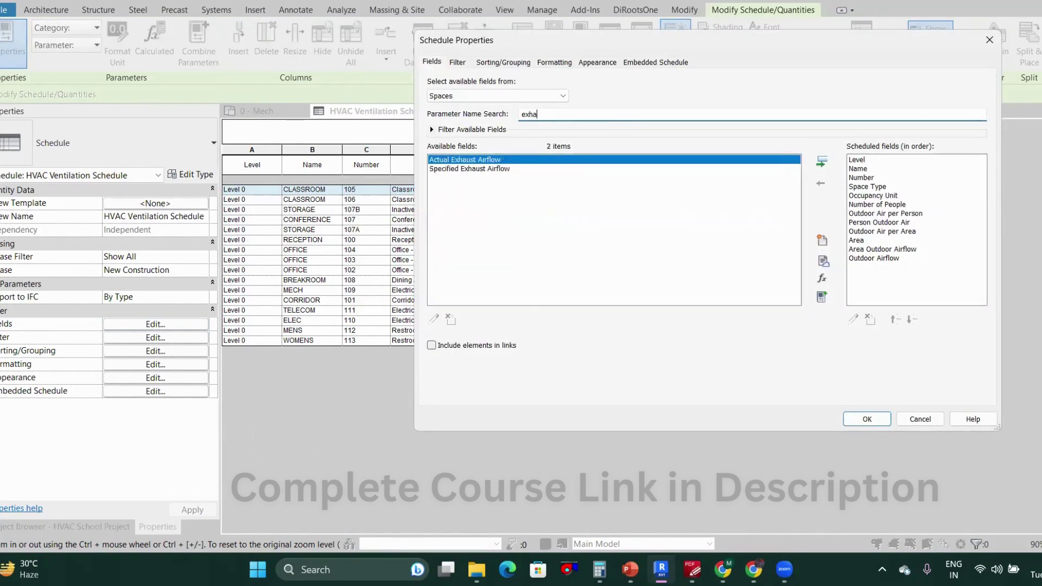
pyautogui.click(487, 169)
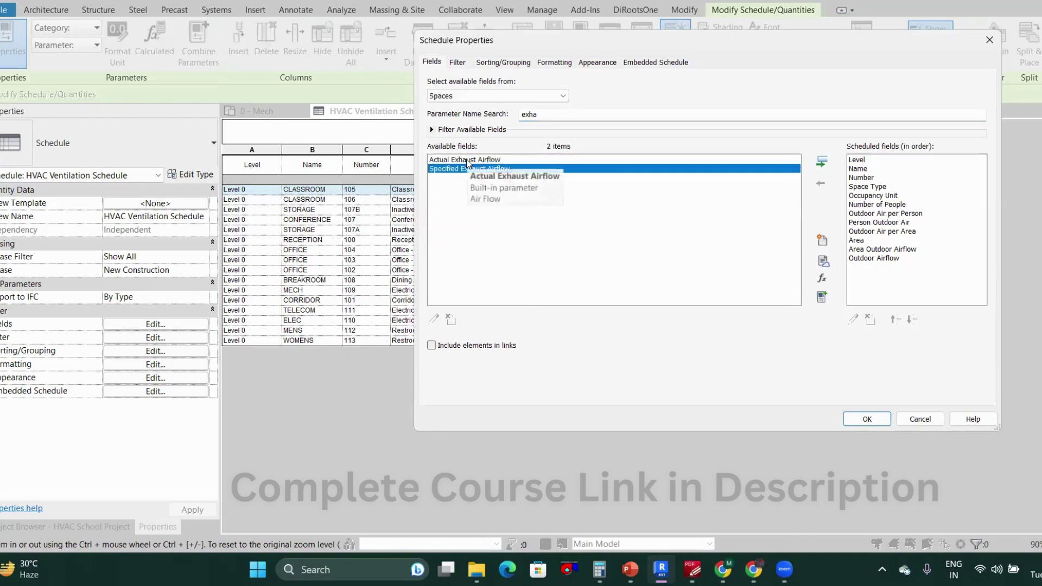
pyautogui.click(468, 160)
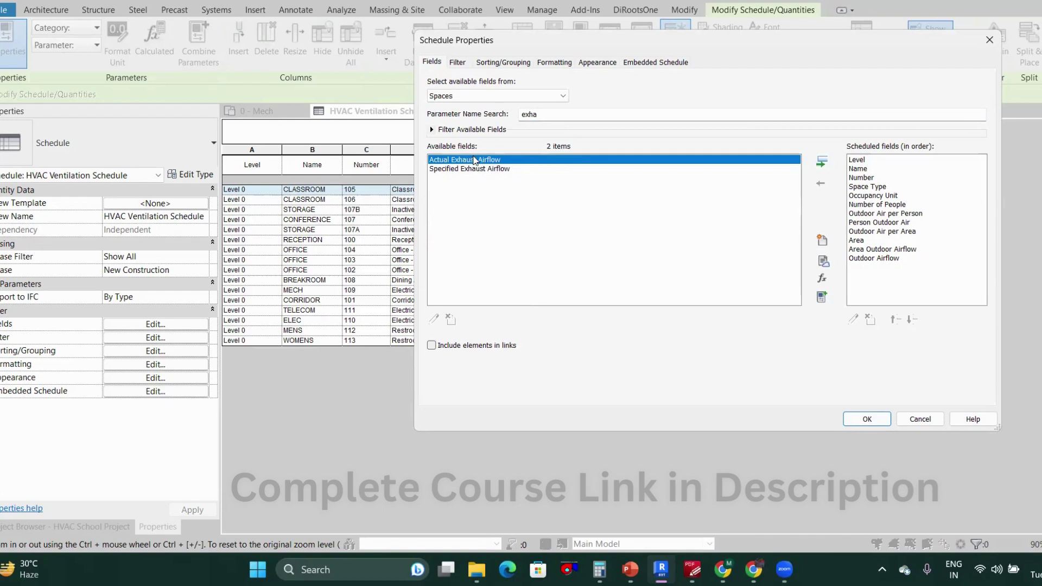
pyautogui.click(477, 169)
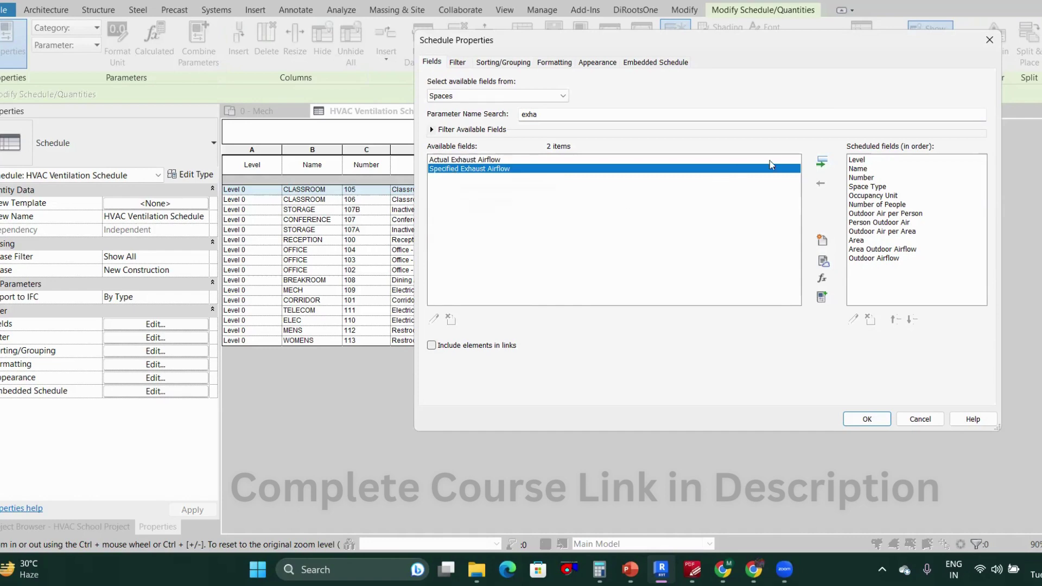
pyautogui.click(822, 164)
pyautogui.click(866, 419)
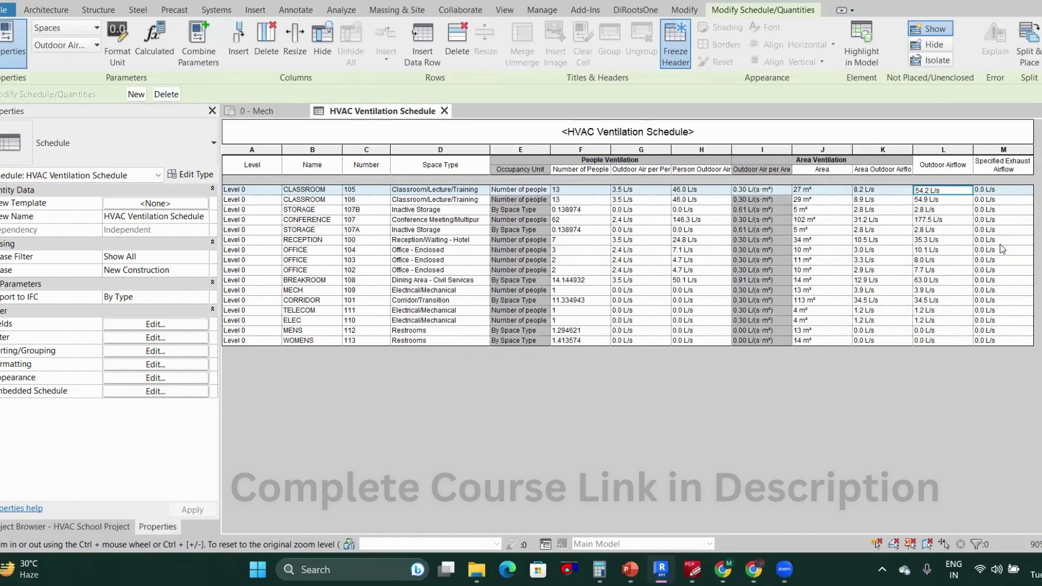
pyautogui.click(1001, 270)
pyautogui.click(1004, 330)
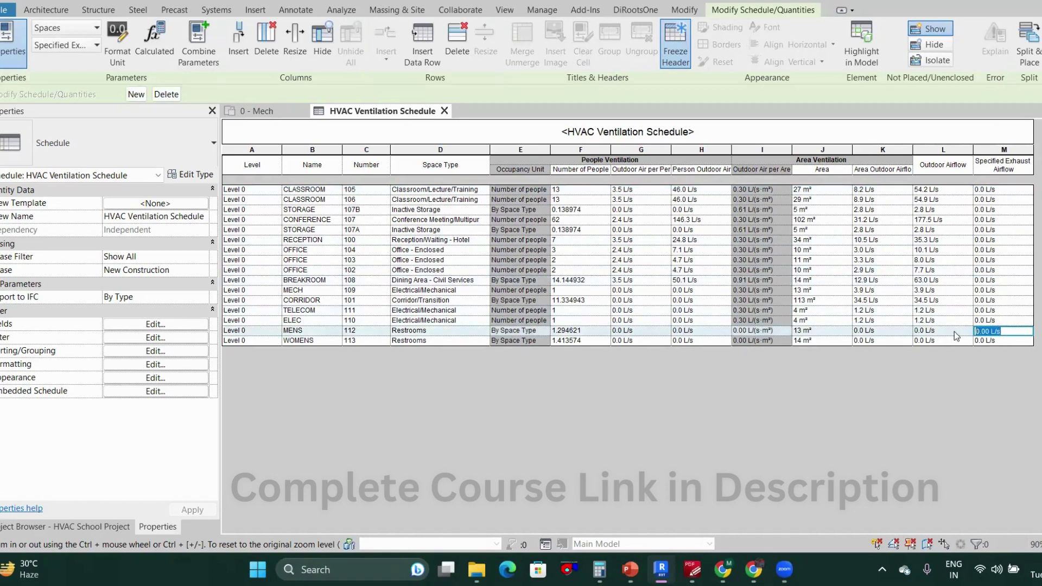
# - Align all schedule columns, from Level to Specified Exhaust Airflow, to the vertical middle and horizontal center
pyautogui.moveTo(261, 151); pyautogui.dragTo(1003, 150)
pyautogui.click(789, 62)
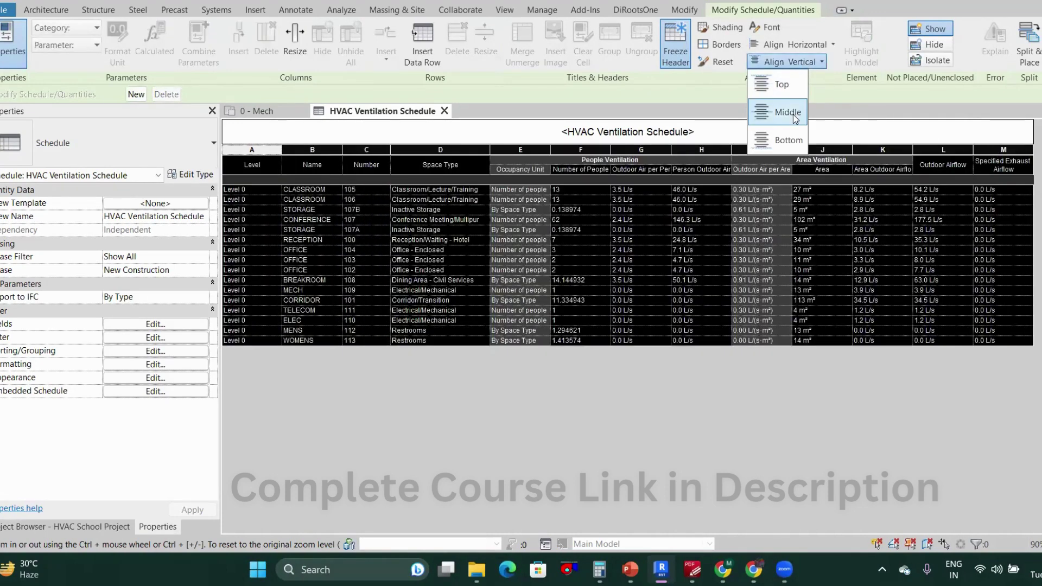
pyautogui.click(788, 111)
pyautogui.click(794, 44)
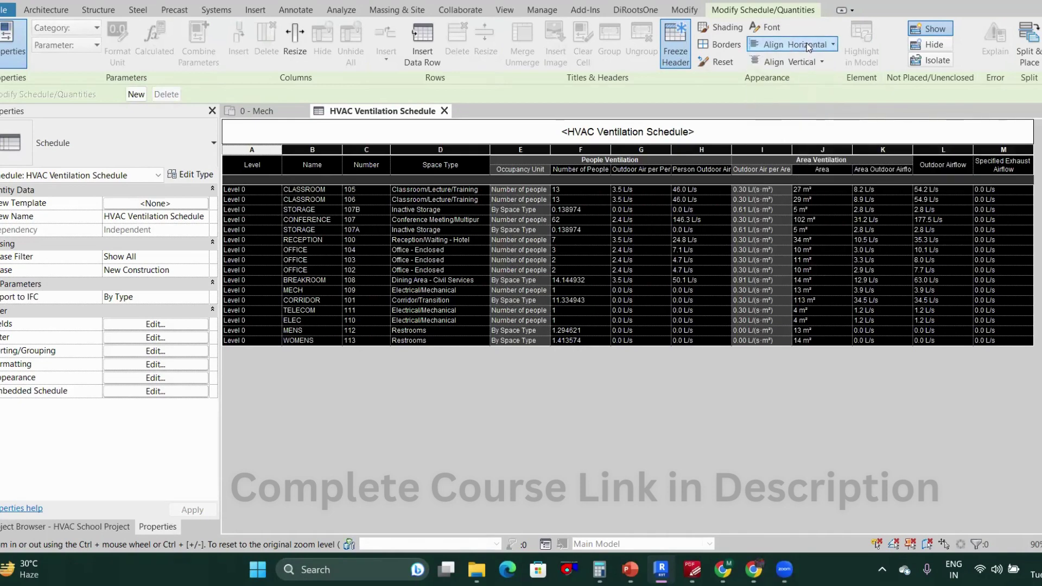
pyautogui.click(786, 95)
pyautogui.click(679, 261)
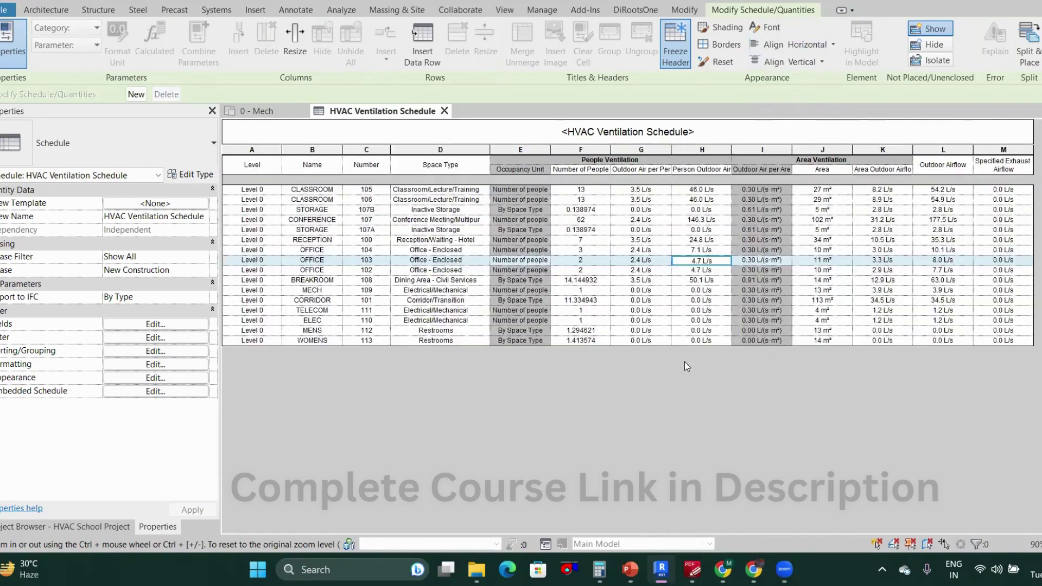
# - Override the project units for the Outdoor Air per Person column and set its unit symbol to None
pyautogui.click(1003, 150)
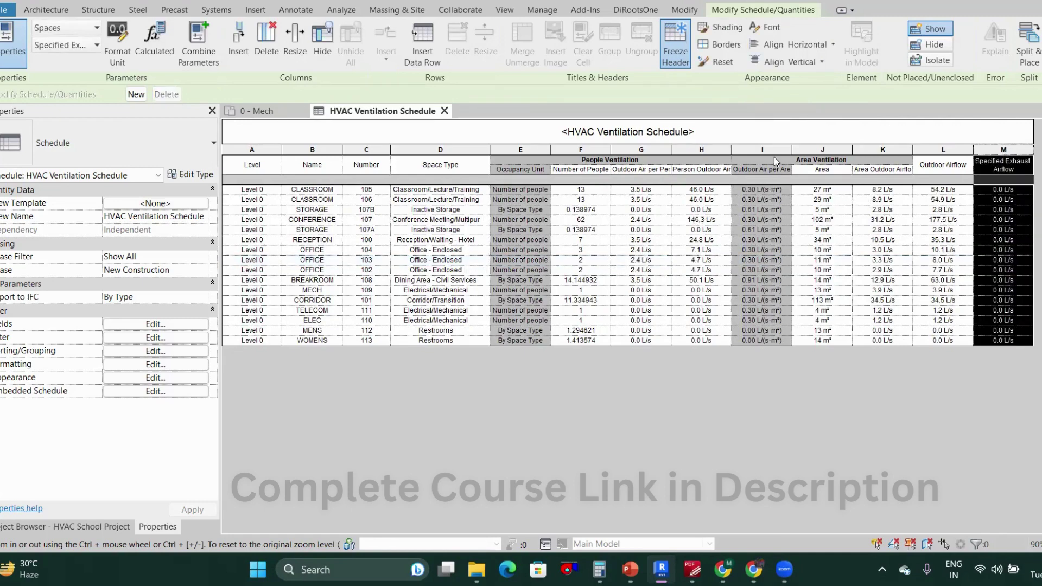
pyautogui.click(653, 150)
pyautogui.click(117, 43)
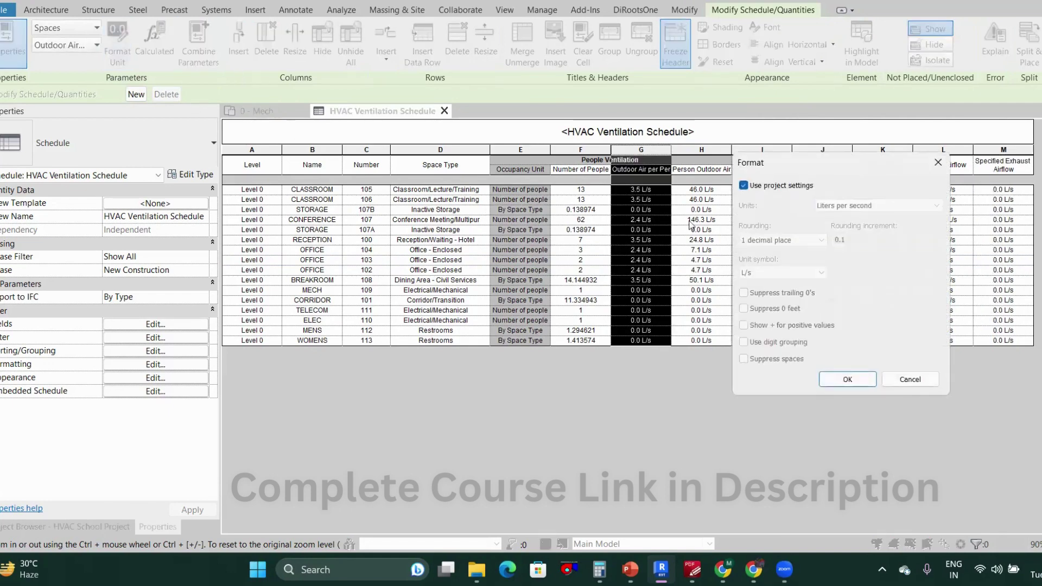
pyautogui.click(757, 187)
pyautogui.click(773, 272)
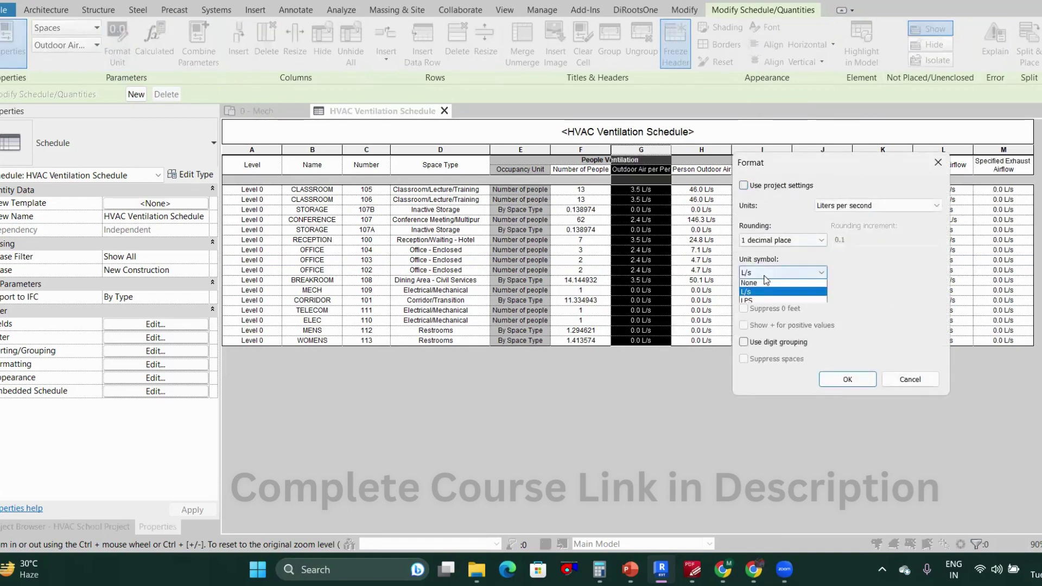
pyautogui.click(754, 284)
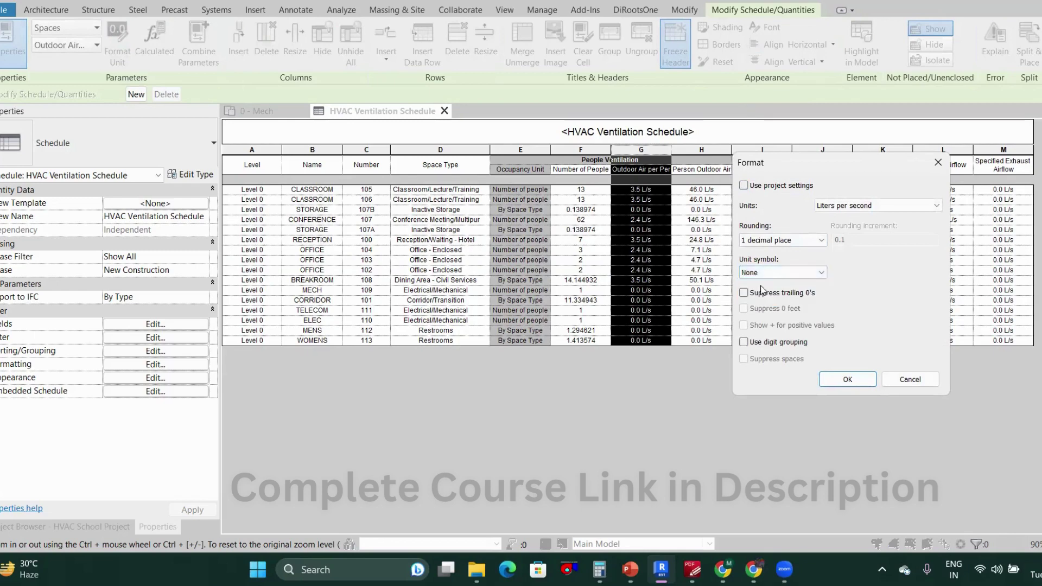
pyautogui.click(832, 383)
pyautogui.click(653, 322)
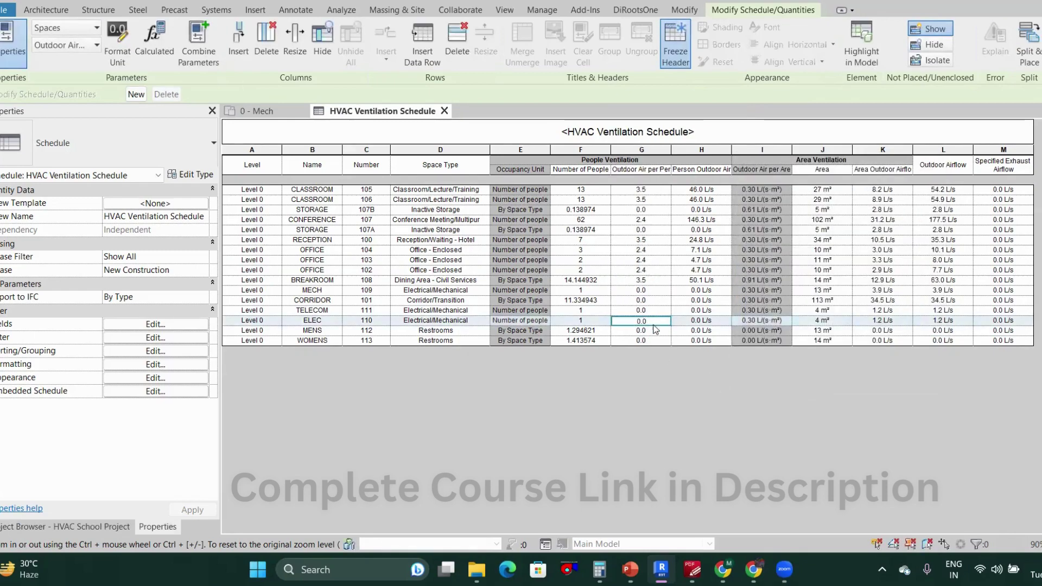
# - Set the rounding of the Outdoor Air per Person column to 2 decimal places
pyautogui.click(641, 151)
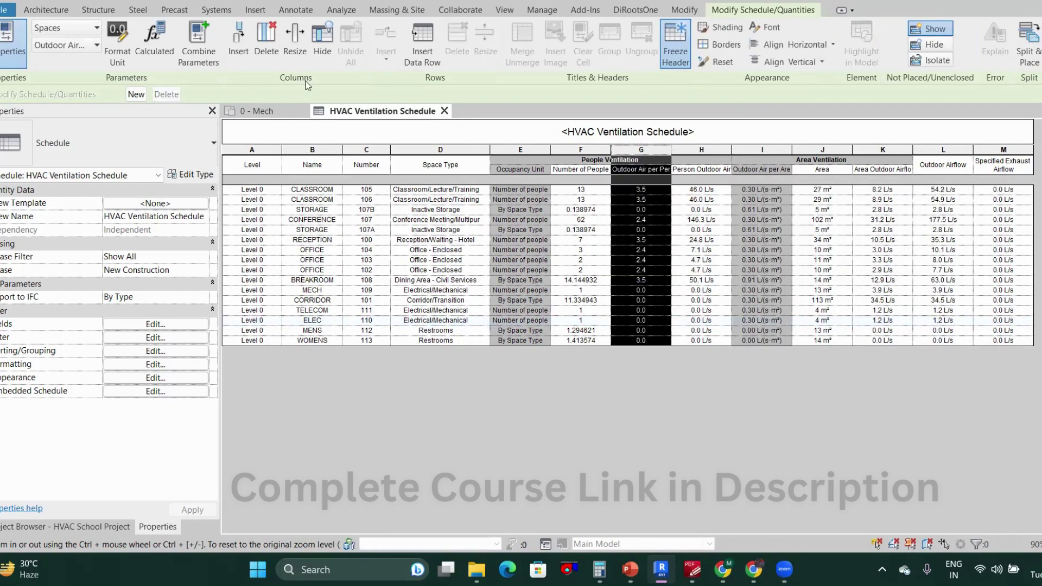
pyautogui.click(117, 45)
pyautogui.click(783, 240)
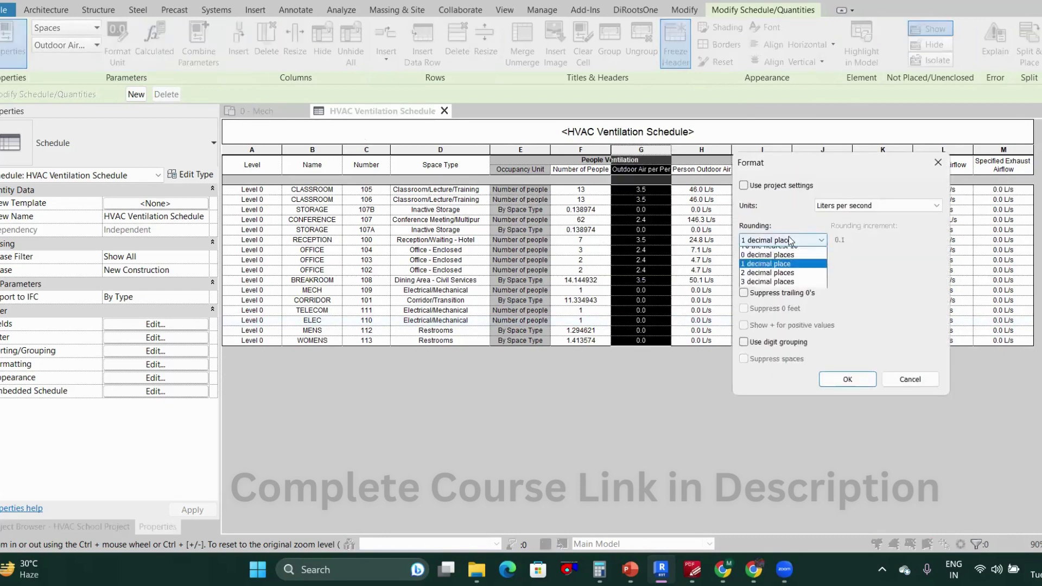
pyautogui.click(765, 297)
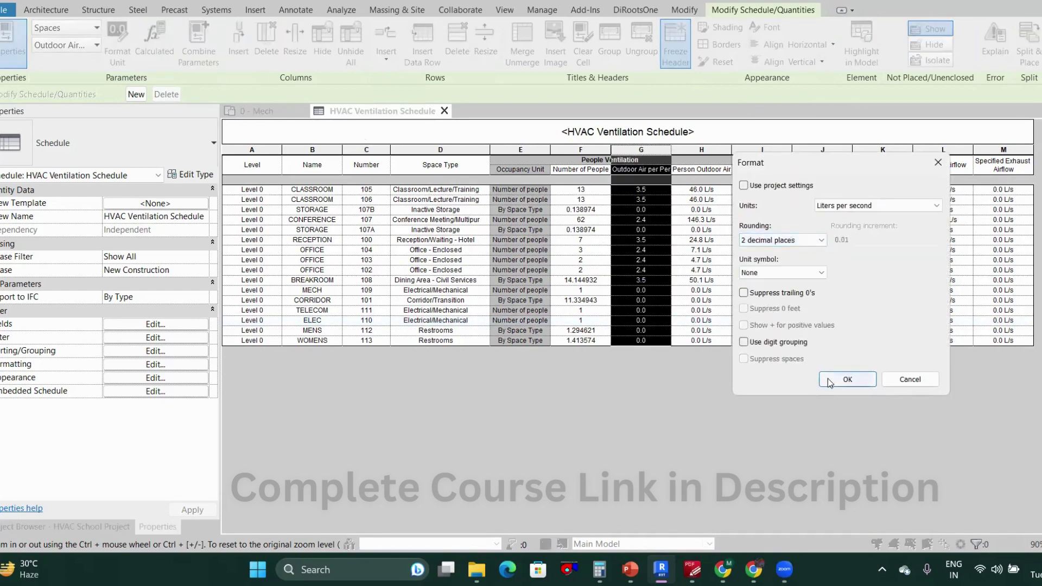
pyautogui.click(847, 379)
pyautogui.click(659, 279)
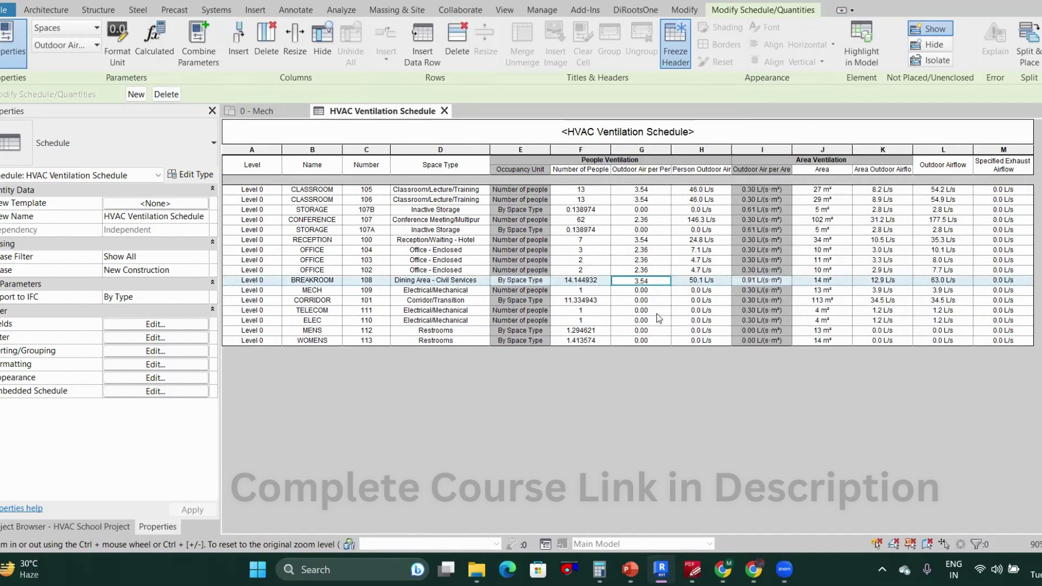
# - Examine the plumbing fixtures in the WOMENS 113 and MENS 112 restrooms on the 0 - Mech floor plan
pyautogui.click(985, 229)
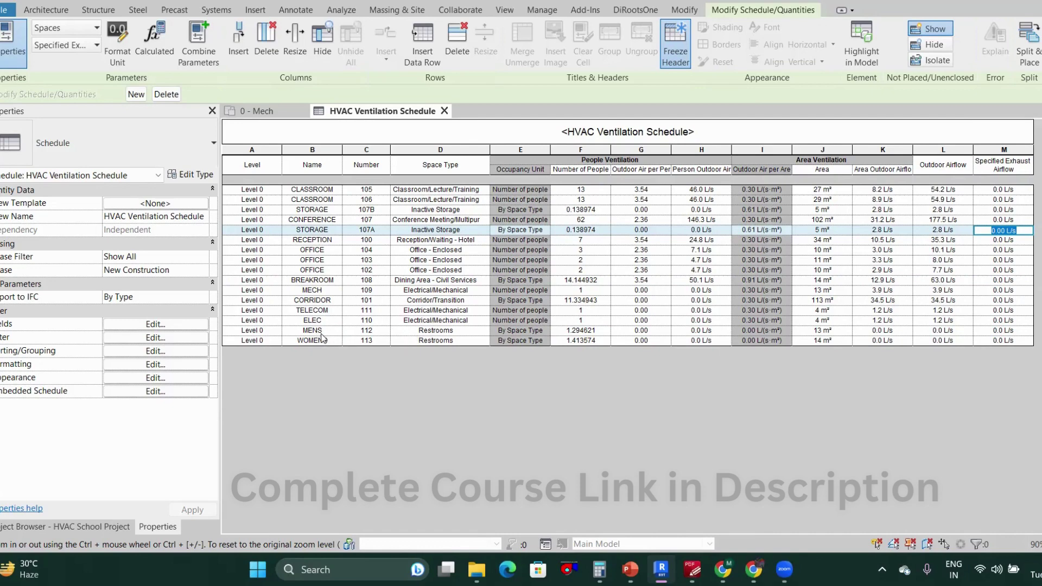
pyautogui.click(266, 111)
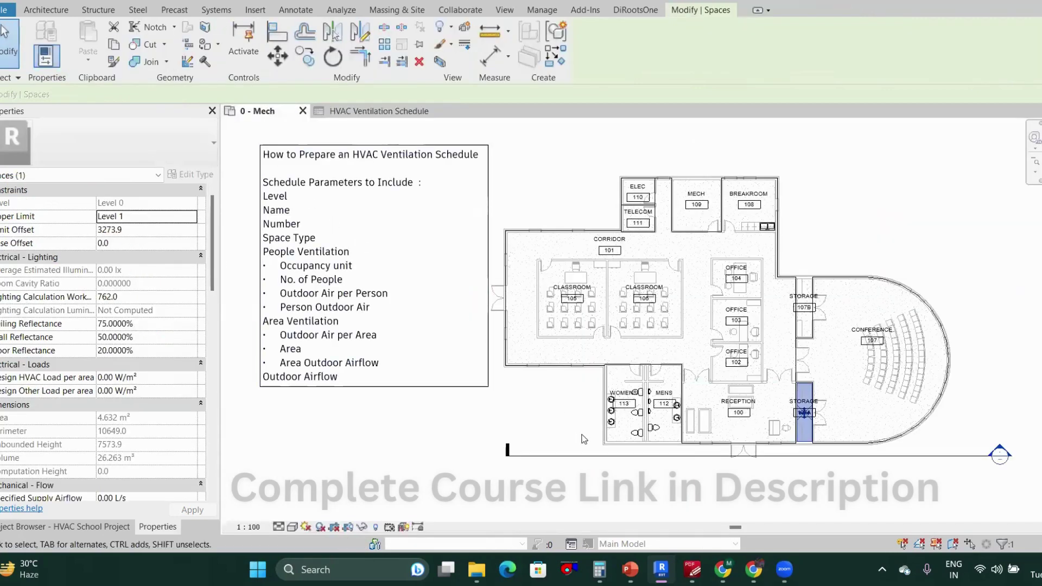
pyautogui.scroll(5, 641, 428)
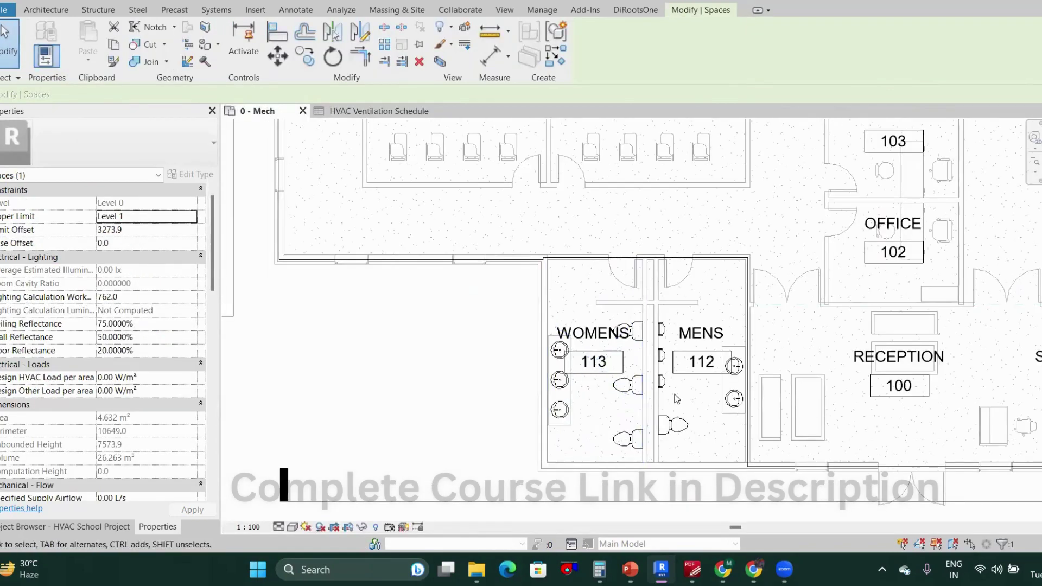
pyautogui.press('Escape')
pyautogui.click(617, 386)
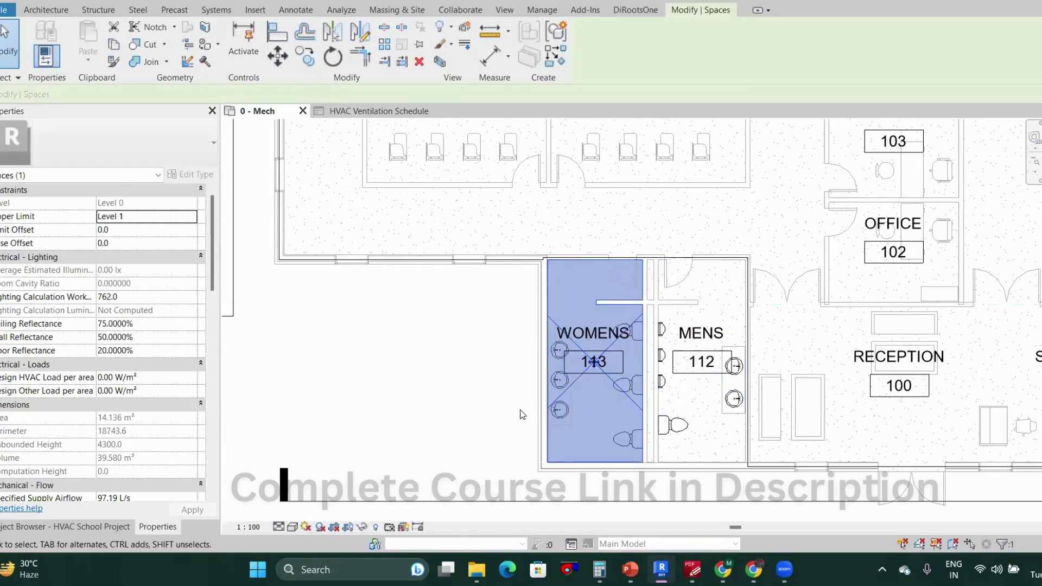
pyautogui.press('Escape')
pyautogui.moveTo(673, 436); pyautogui.dragTo(634, 408, button='middle')
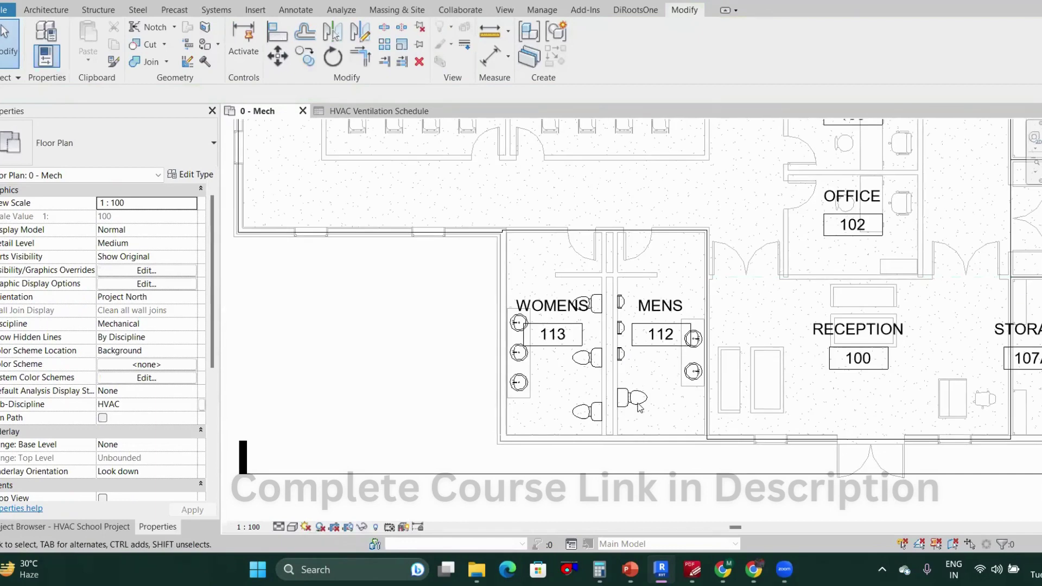
pyautogui.scroll(1, 635, 407)
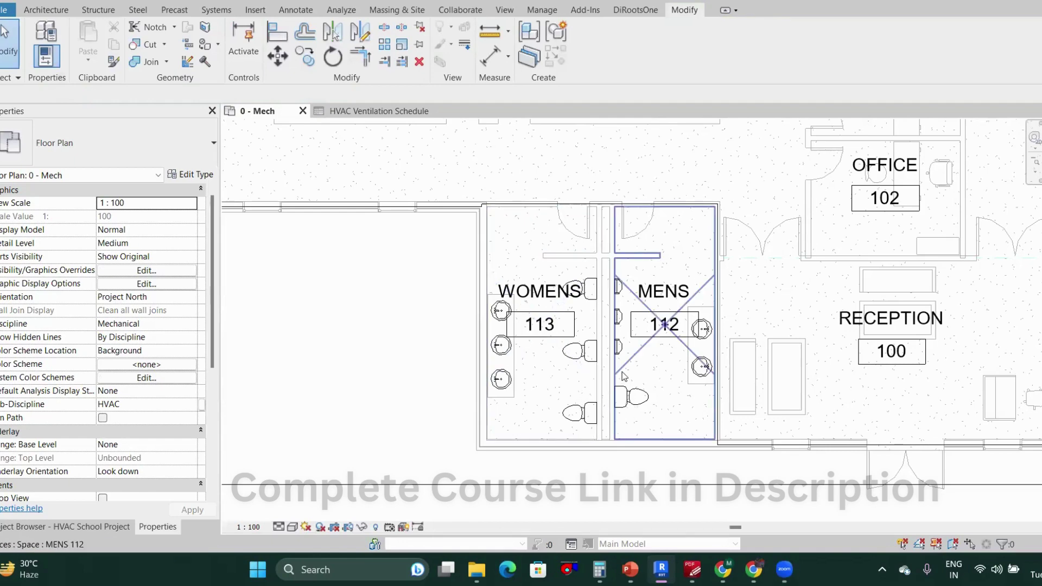
pyautogui.moveTo(635, 368); pyautogui.dragTo(636, 287, button='middle')
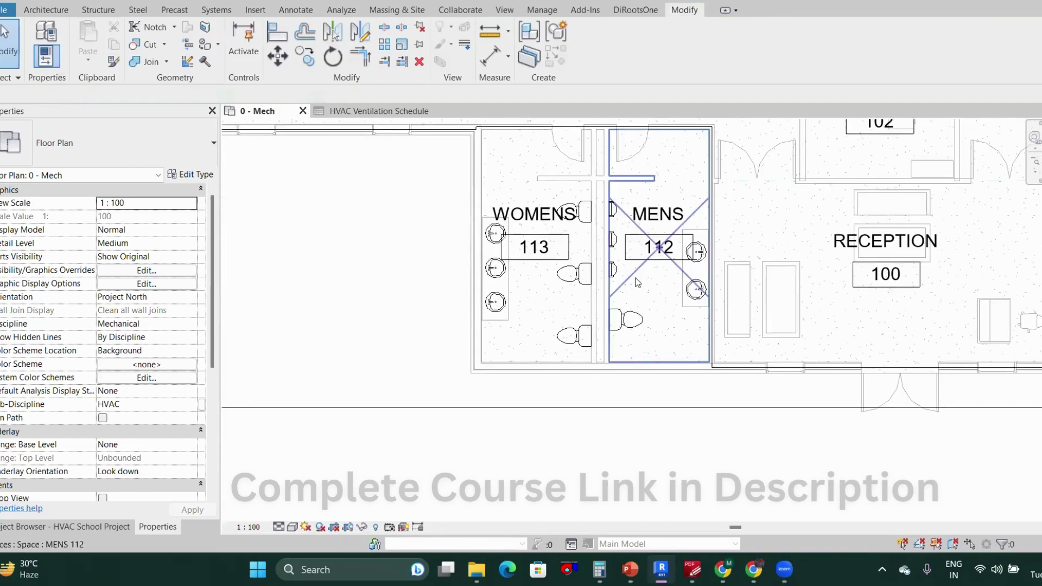
pyautogui.click(633, 273)
pyautogui.moveTo(622, 332); pyautogui.dragTo(621, 362, button='middle')
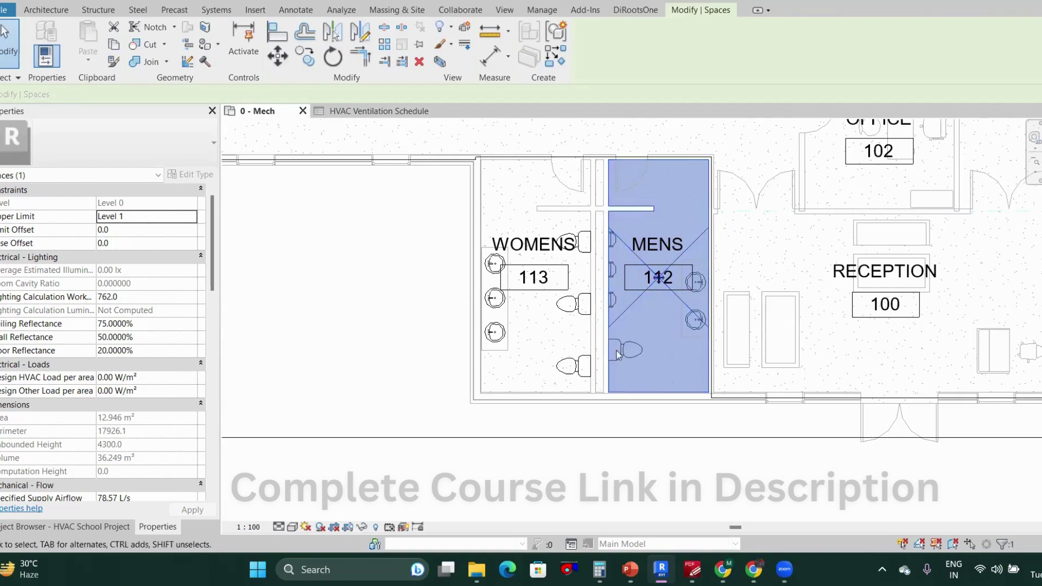
pyautogui.click(640, 448)
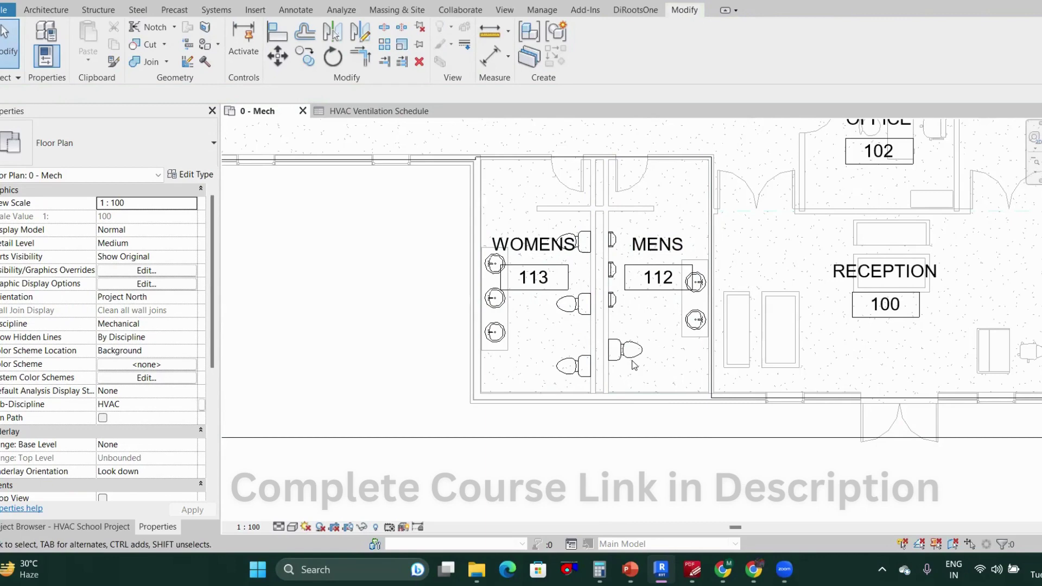
pyautogui.scroll(-2, 622, 344)
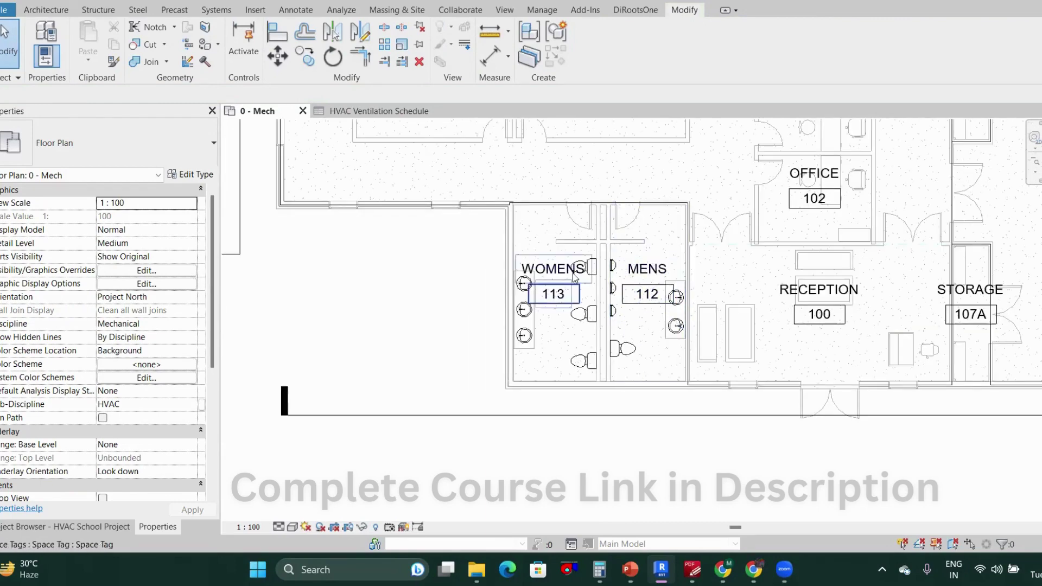
# - Switch to the ASHRAE Standard 62.1 PDF and look up the public toilet exhaust rates in Table 6-4, Minimum Exhaust Rates
pyautogui.hotkey('alt', 'Tab')
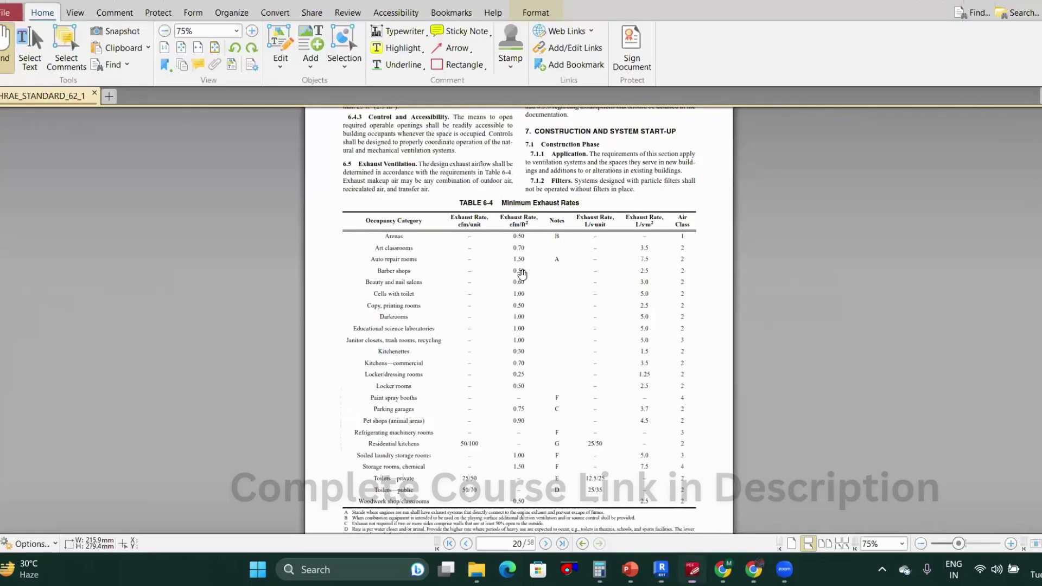
pyautogui.keyDown('ctrl'); pyautogui.scroll(2, 512, 210); pyautogui.keyUp('ctrl')
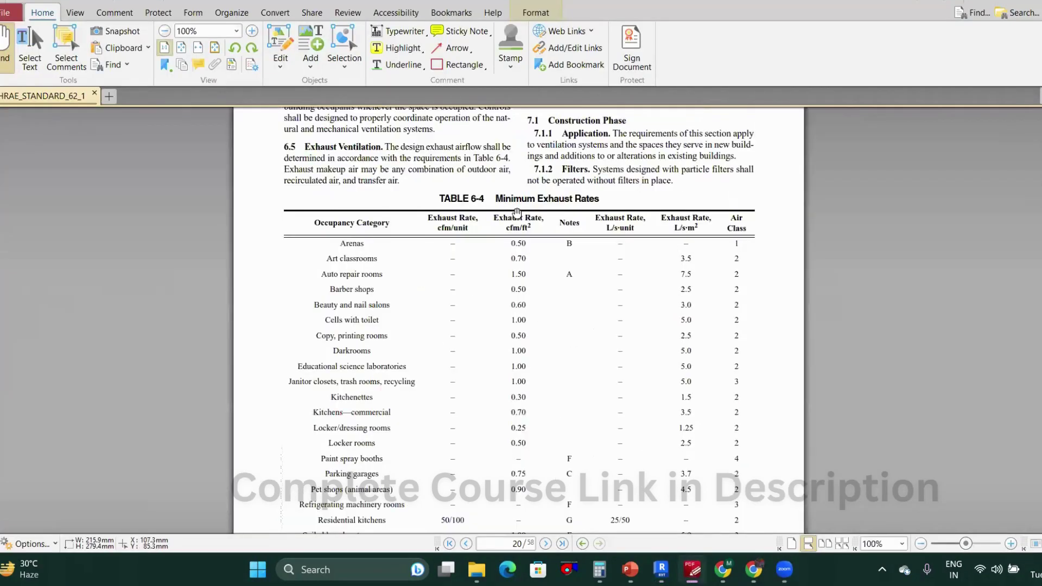
pyautogui.scroll(-3, 563, 200)
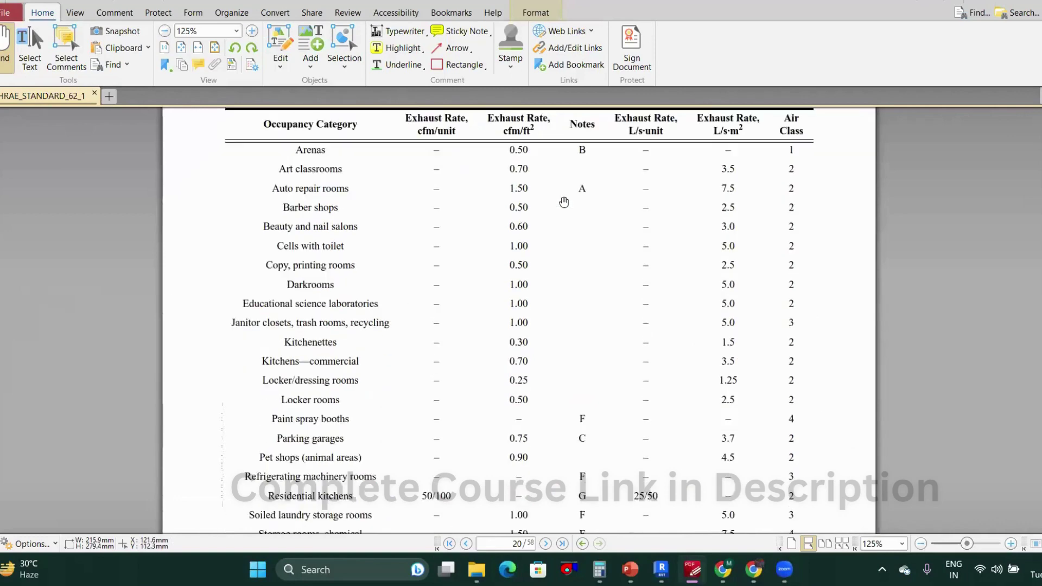
pyautogui.scroll(1, 333, 211)
pyautogui.scroll(-3, 304, 271)
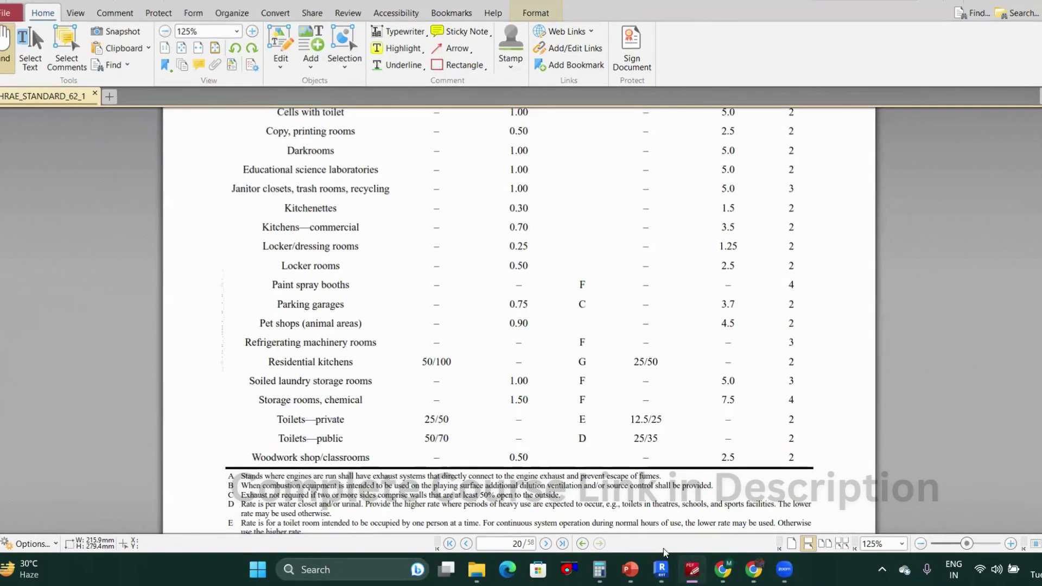
# - Compare the public toilet exhaust rates in Table 6-4 with the fixtures in restrooms WOMENS 113 and MENS 112 on the floor plan
pyautogui.hotkey('alt', 'Tab')
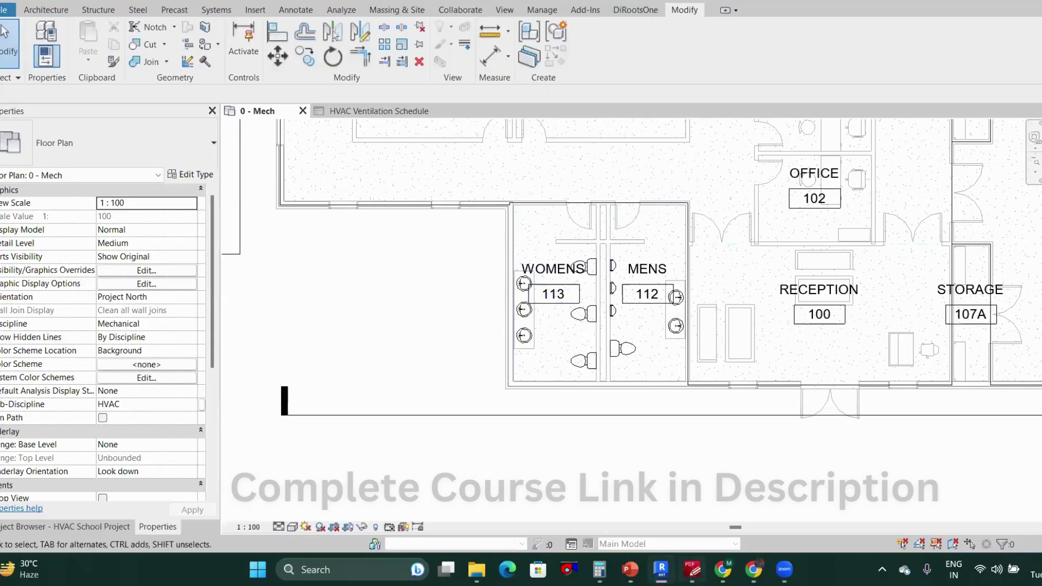
pyautogui.hotkey('alt', 'Tab')
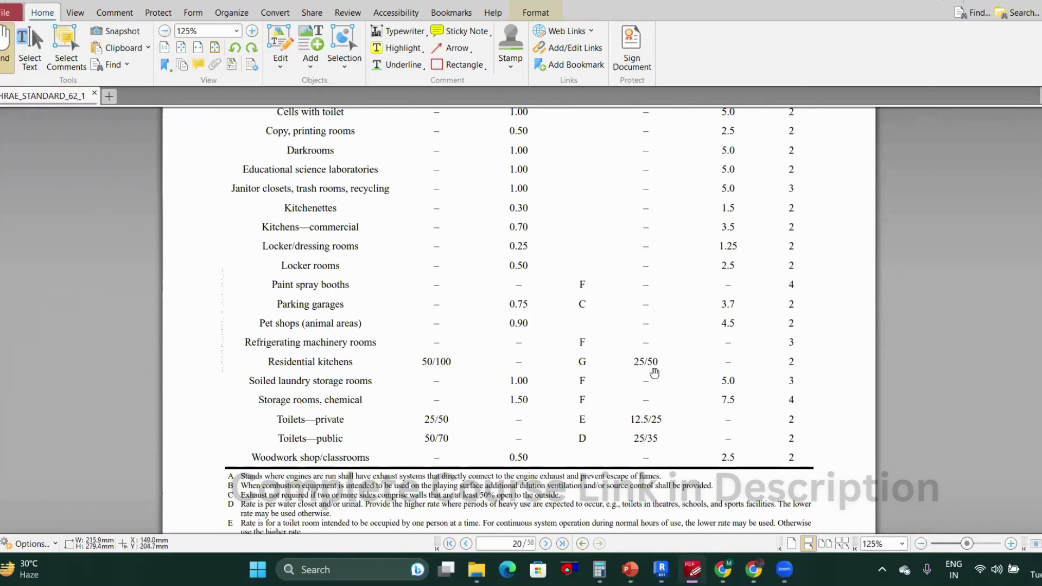
pyautogui.scroll(3, 611, 423)
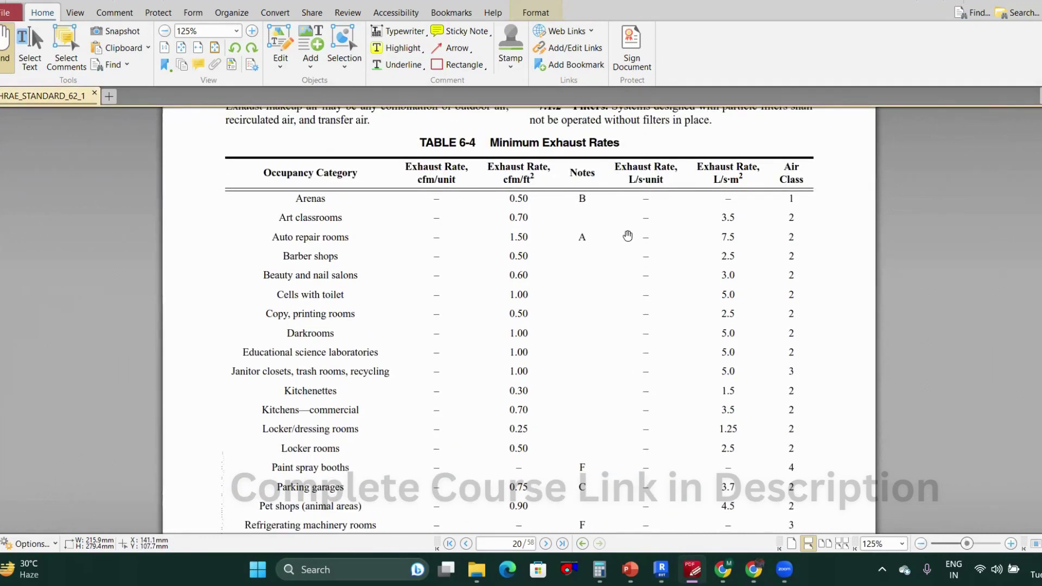
pyautogui.scroll(-2, 635, 281)
pyautogui.scroll(-3, 635, 282)
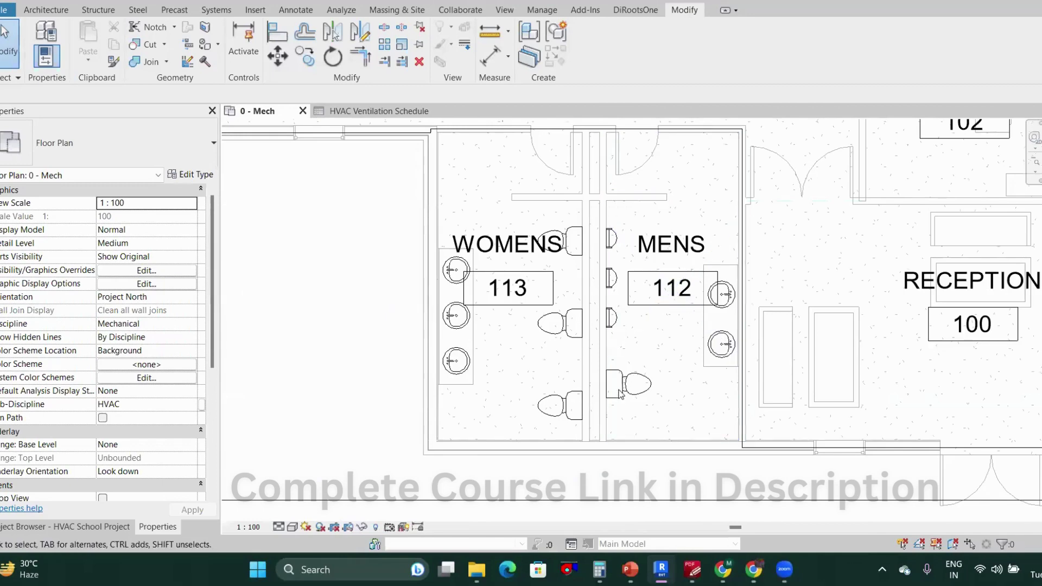
pyautogui.moveTo(640, 413); pyautogui.dragTo(616, 355, button='middle')
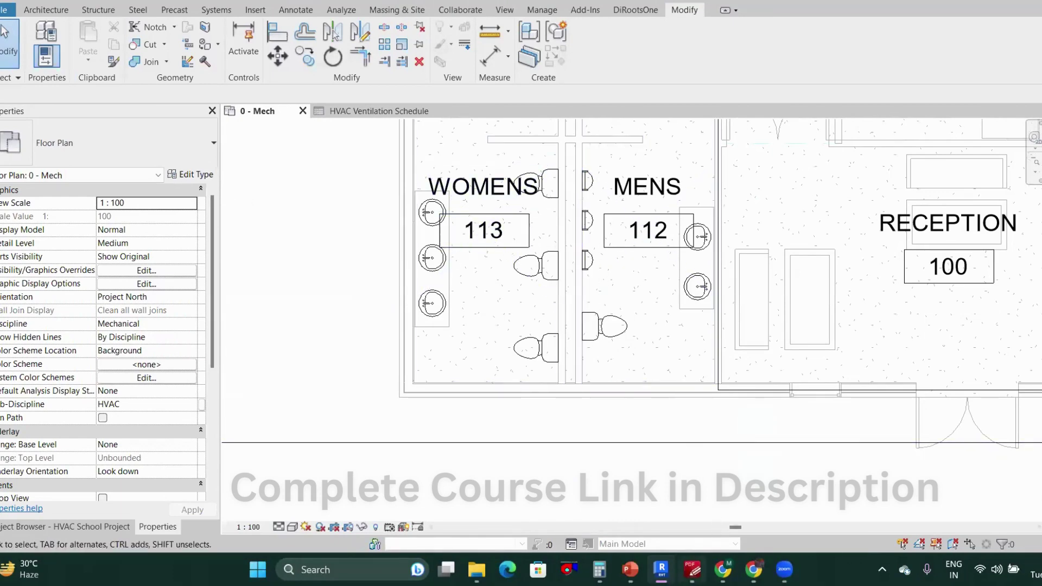
pyautogui.click(694, 569)
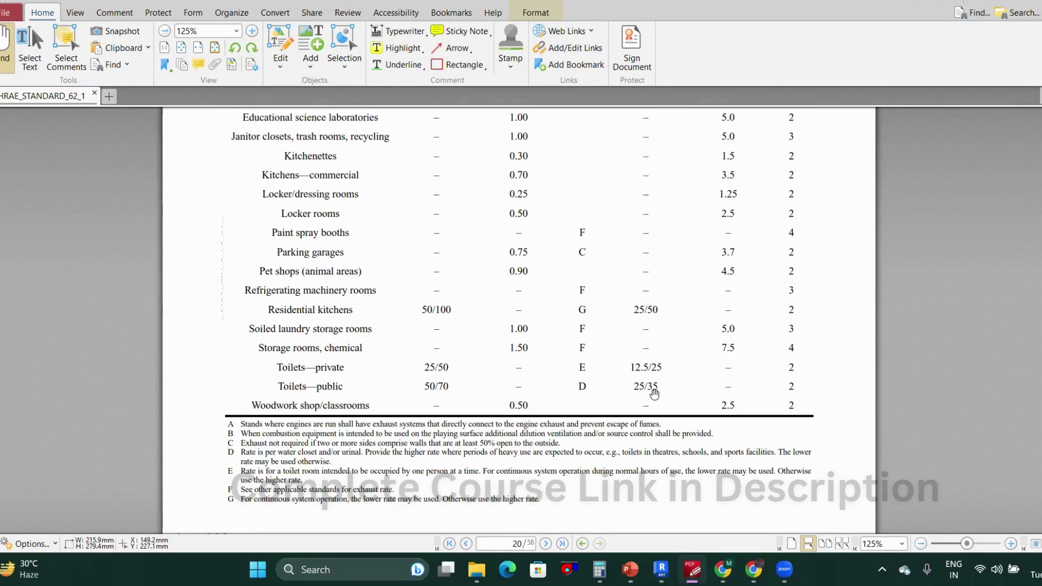
pyautogui.click(661, 569)
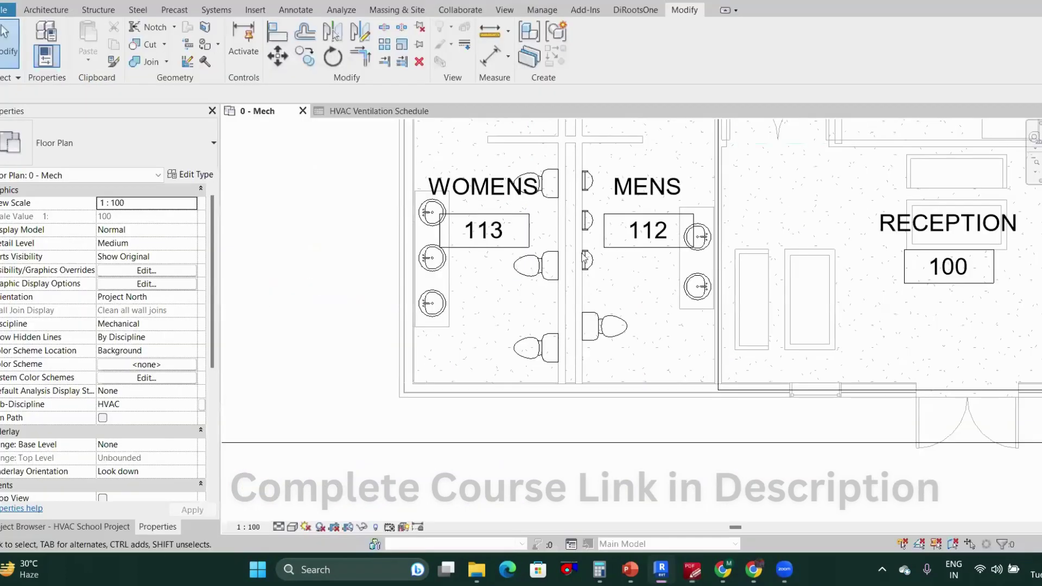
pyautogui.scroll(-1, 575, 263)
pyautogui.scroll(-1, 587, 341)
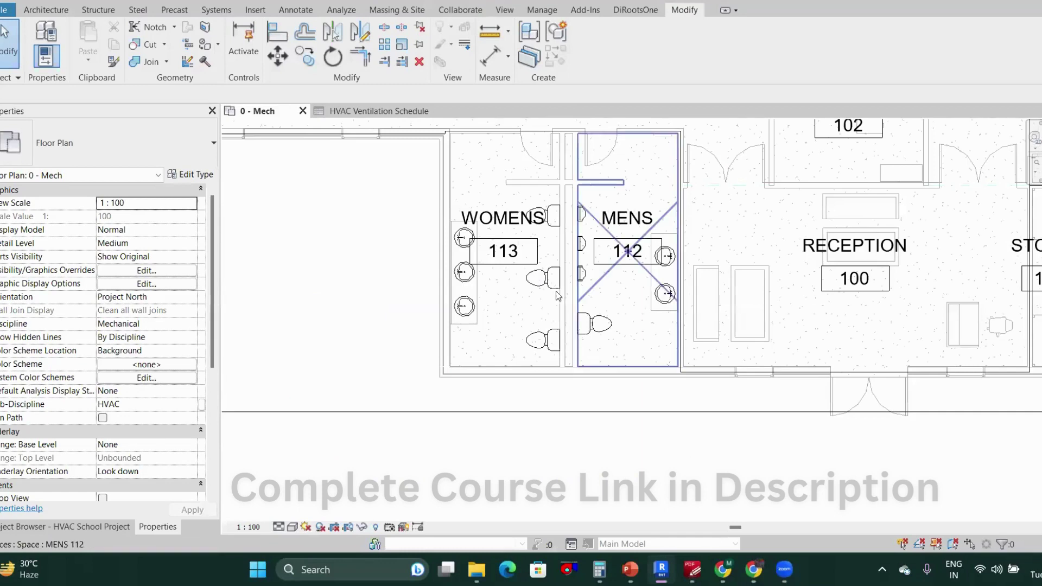
# - Switch to Calculator and compute the MENS 112 exhaust airflow as 3 × 25 plus 35
pyautogui.click(599, 569)
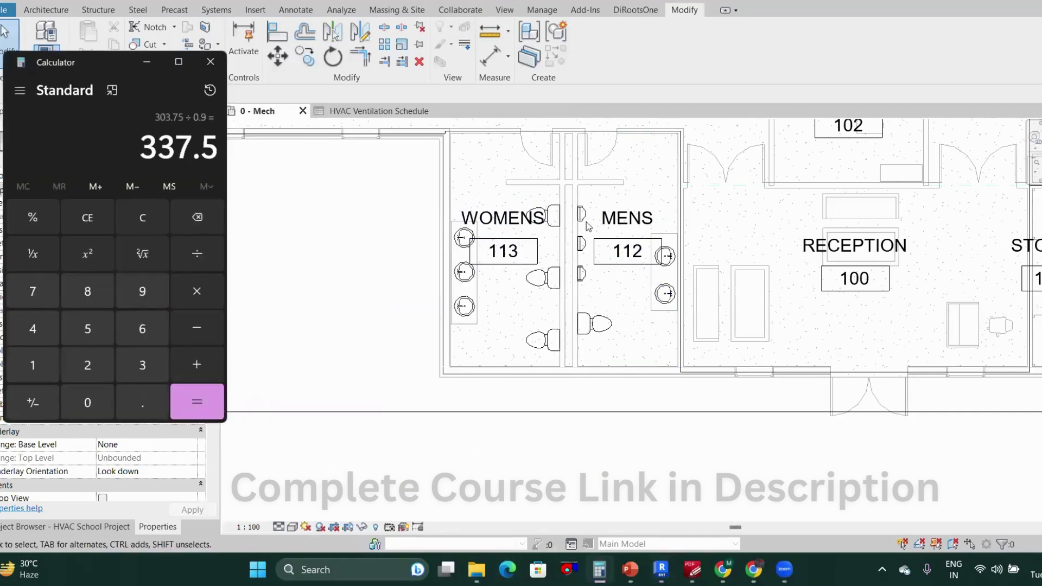
pyautogui.click(155, 224)
pyautogui.write('3*25')
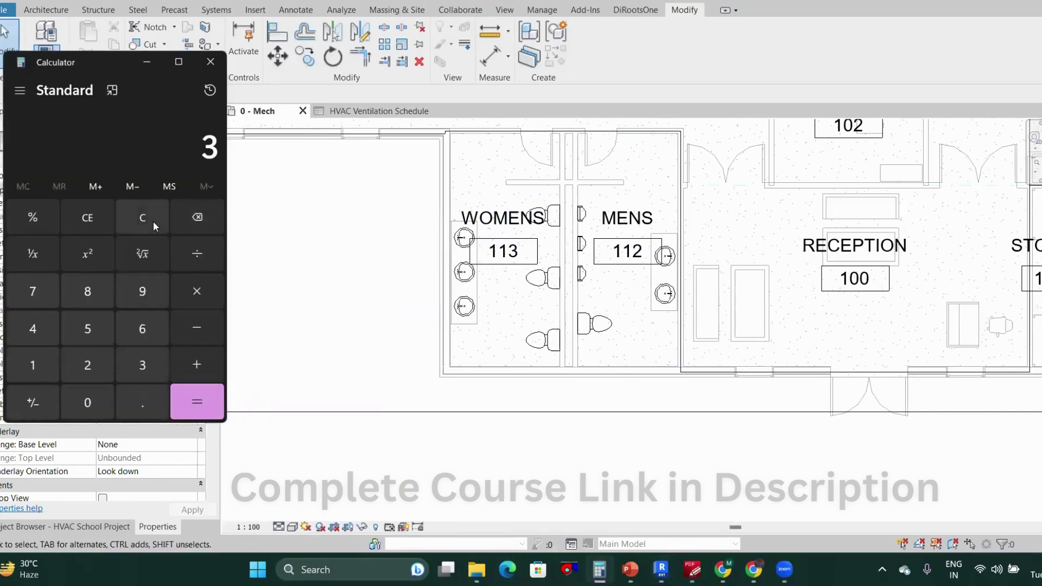
pyautogui.press('Return')
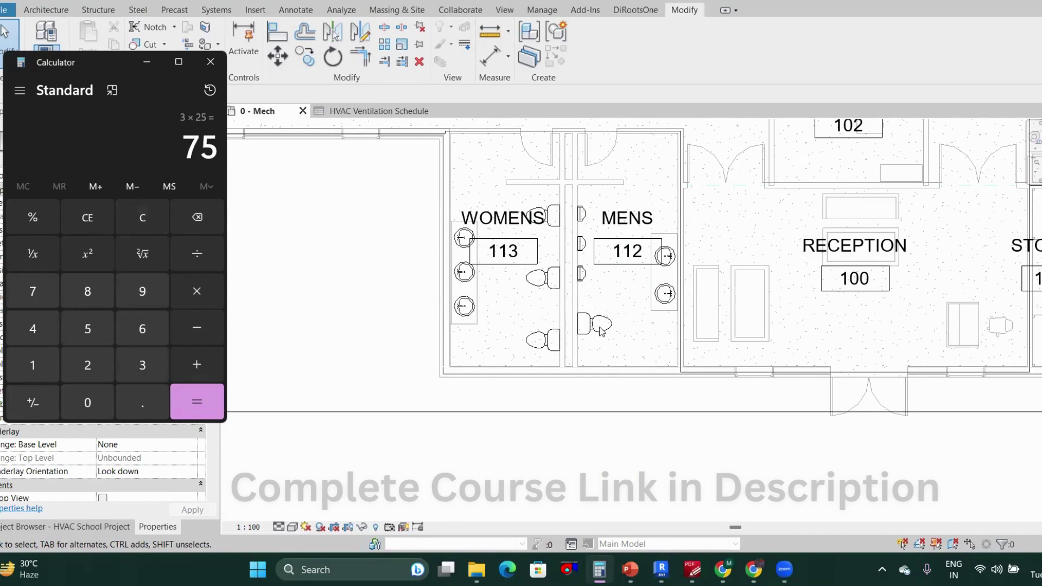
pyautogui.press('+')
pyautogui.write('3')
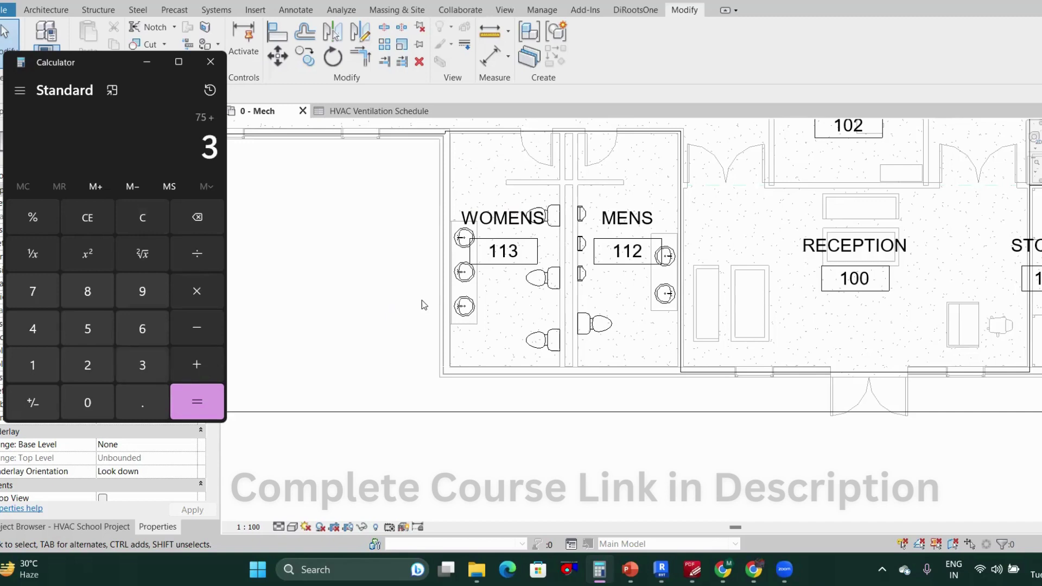
pyautogui.write('5')
pyautogui.press('Return')
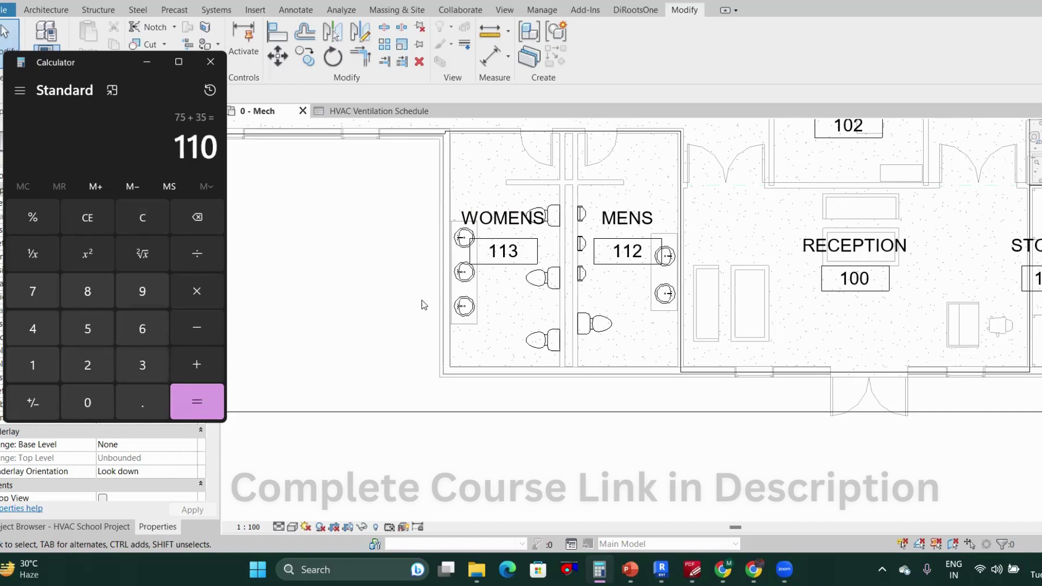
pyautogui.click(151, 66)
# - Set the Specified Exhaust Airflow of MENS 112 to 110 L/s in the HVAC Ventilation Schedule
pyautogui.click(589, 215)
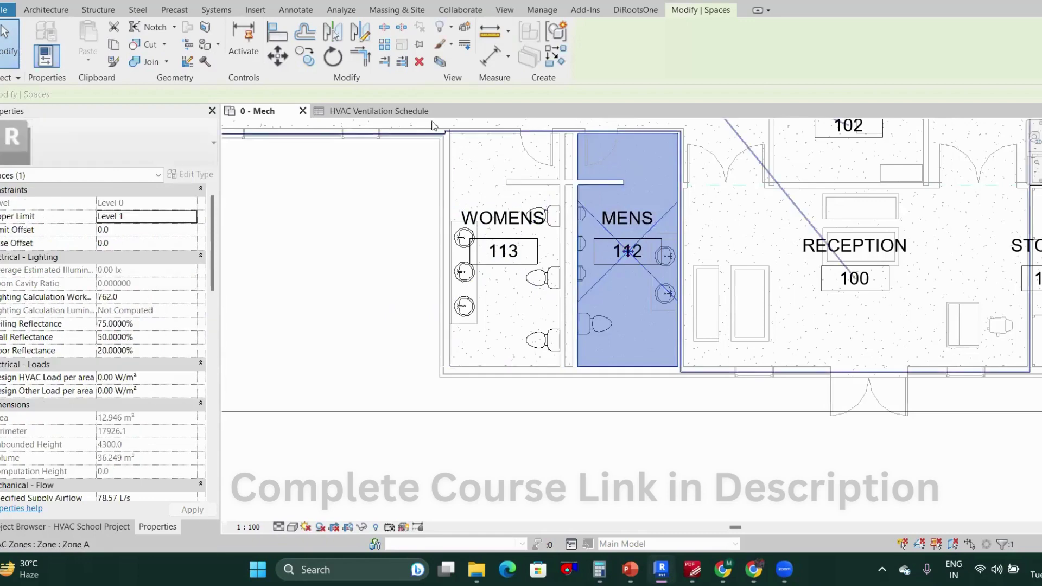
pyautogui.click(406, 111)
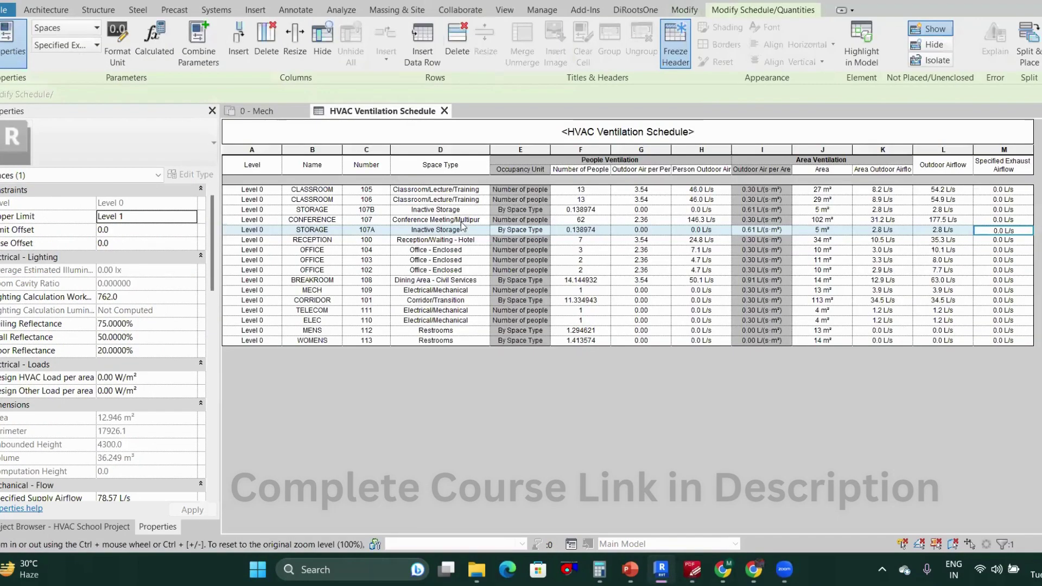
pyautogui.click(338, 332)
pyautogui.click(1011, 331)
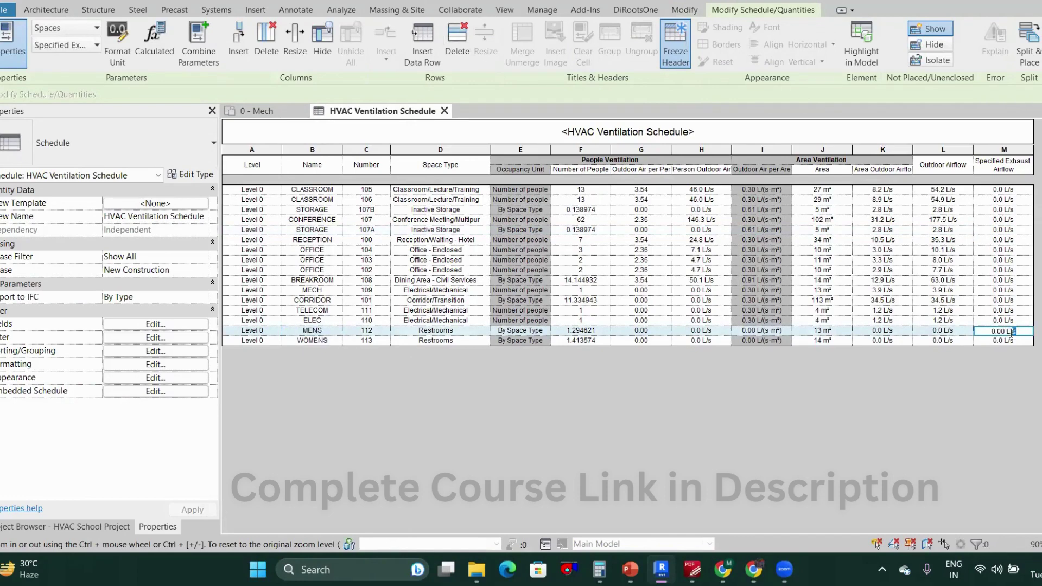
pyautogui.moveTo(1012, 332); pyautogui.dragTo(981, 333)
pyautogui.write('110')
pyautogui.click(992, 341)
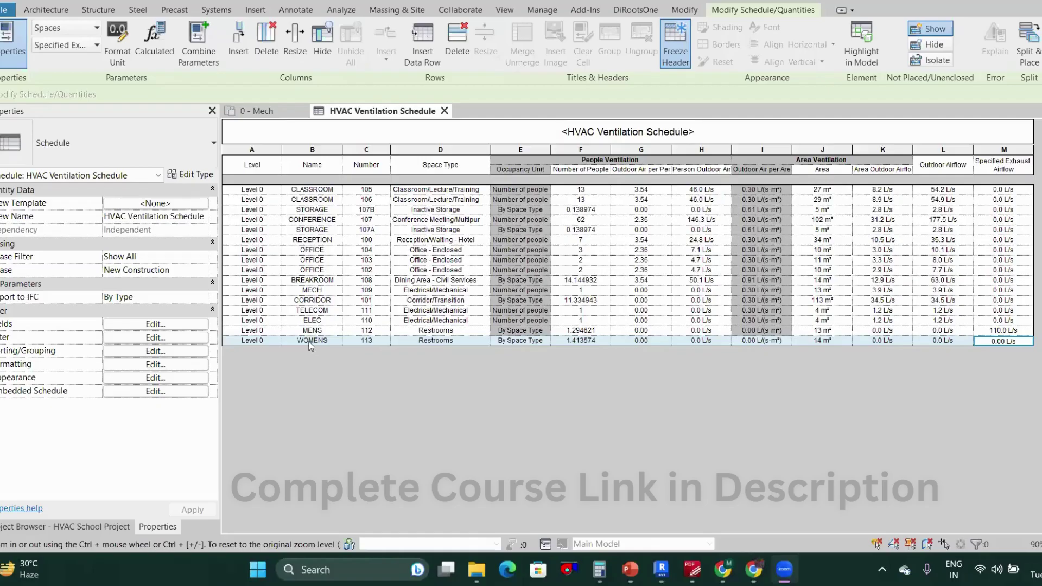
# - Check the fixtures of WOMENS 113 on the 0 - Mech plan and compute its exhaust airflow in Calculator as 35 × 3
pyautogui.click(311, 342)
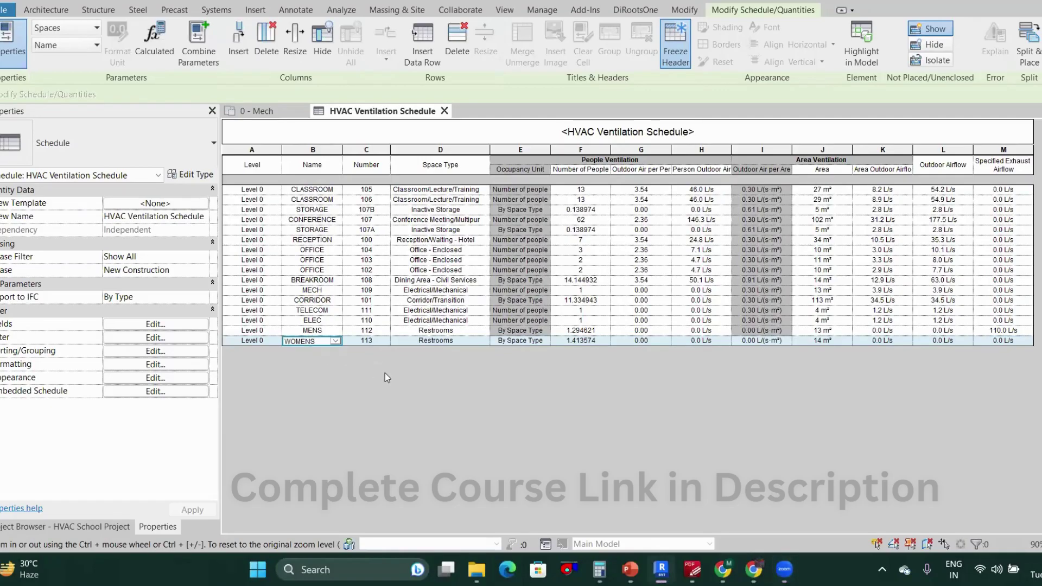
pyautogui.click(274, 113)
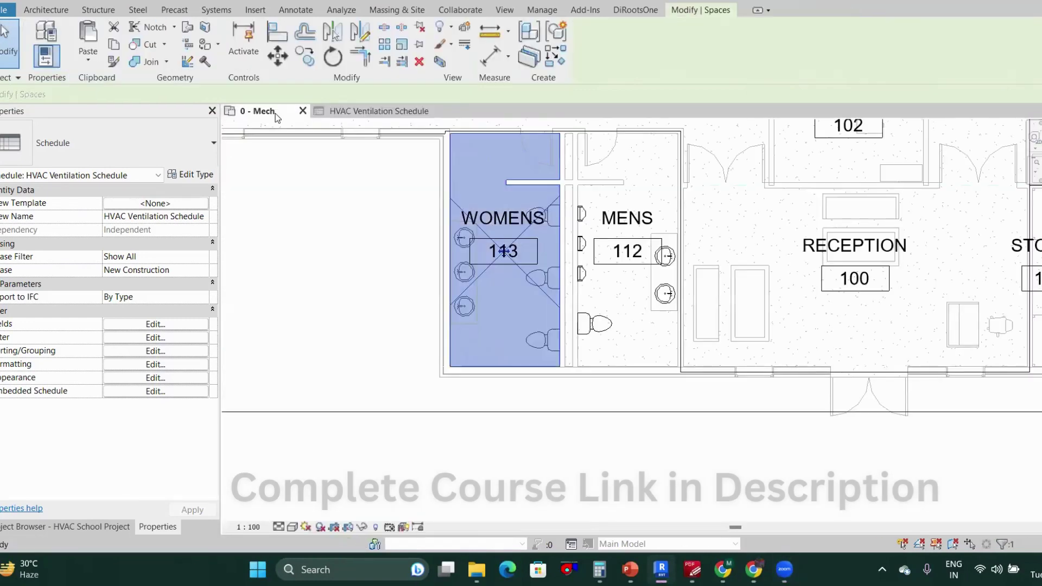
pyautogui.click(408, 291)
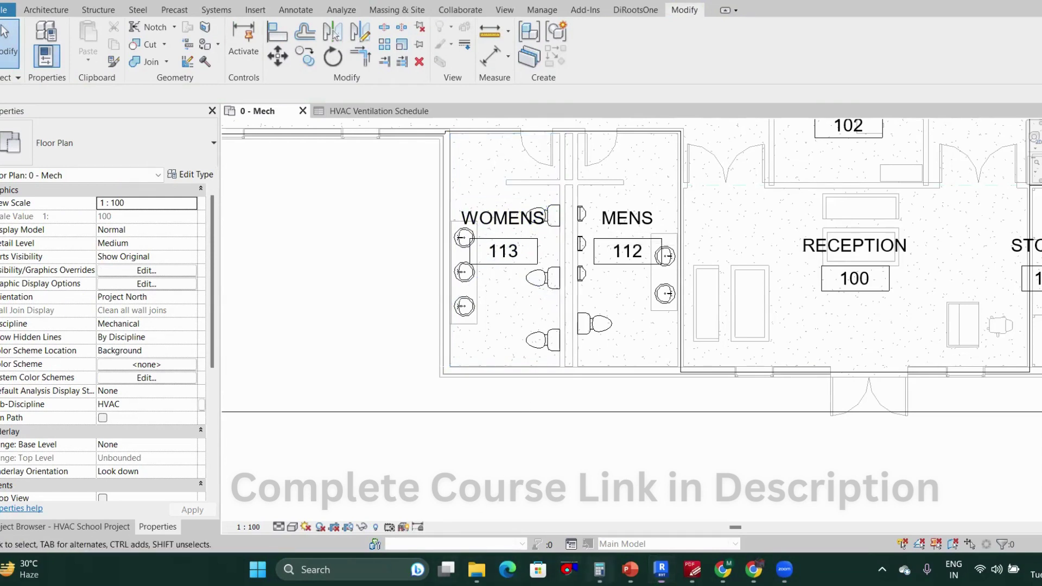
pyautogui.hotkey('alt', 'Tab')
pyautogui.click(158, 220)
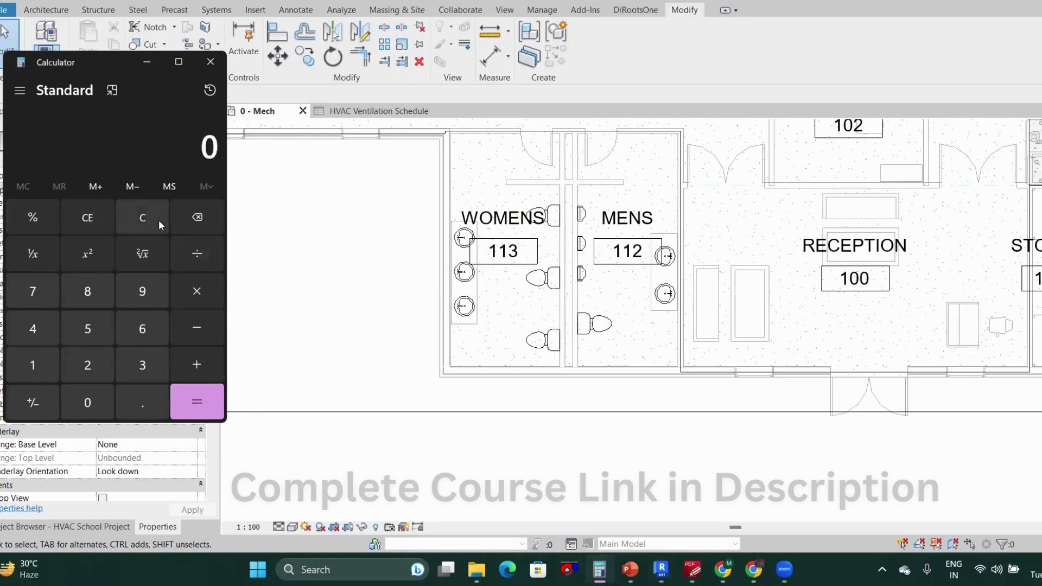
pyautogui.write('35*3')
pyautogui.press('Return')
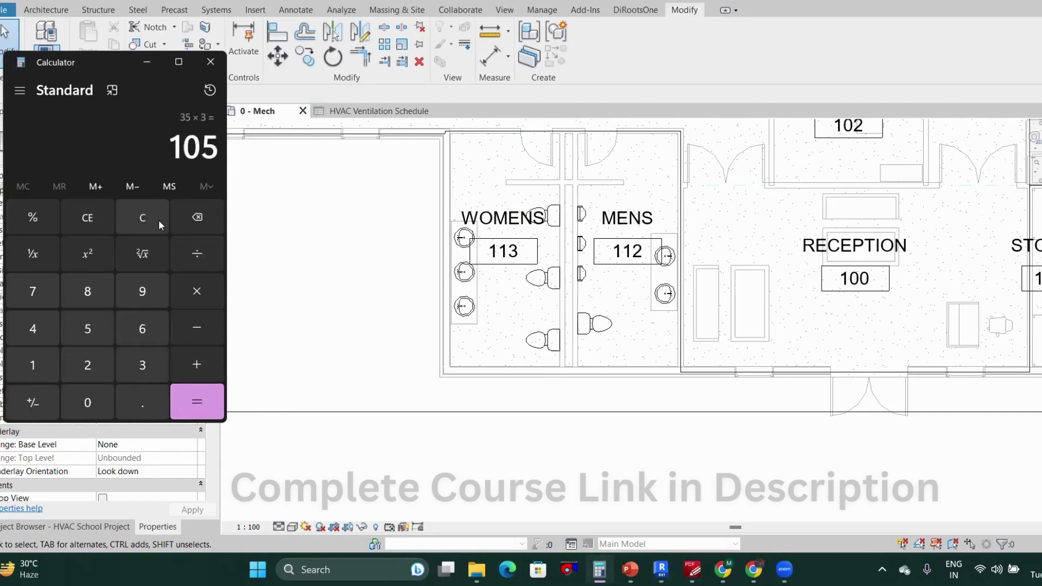
pyautogui.click(146, 63)
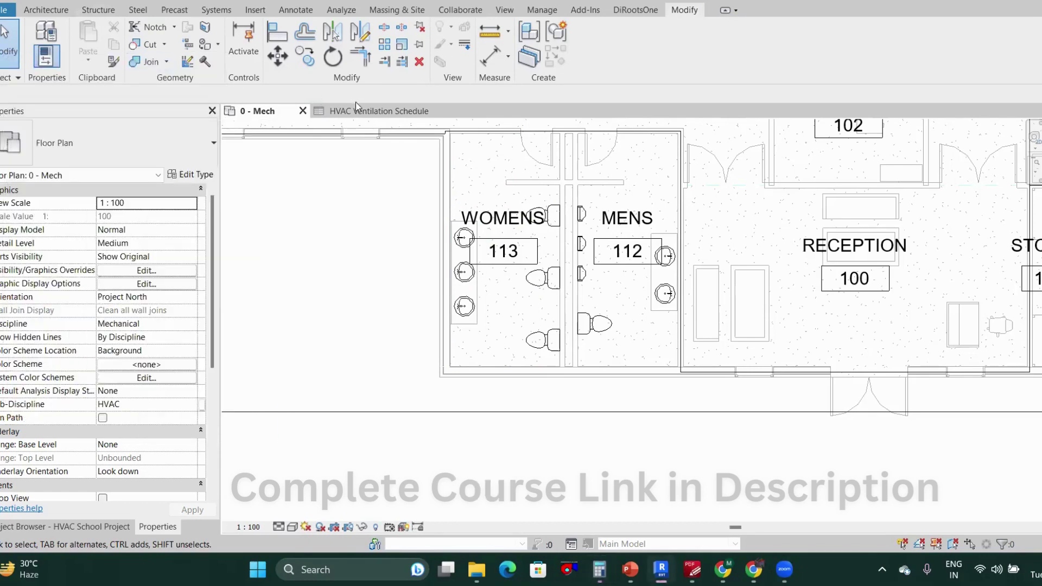
# - Set the Specified Exhaust Airflow of WOMENS 113 to 105 L/s in the HVAC Ventilation Schedule
pyautogui.click(356, 111)
pyautogui.click(1020, 340)
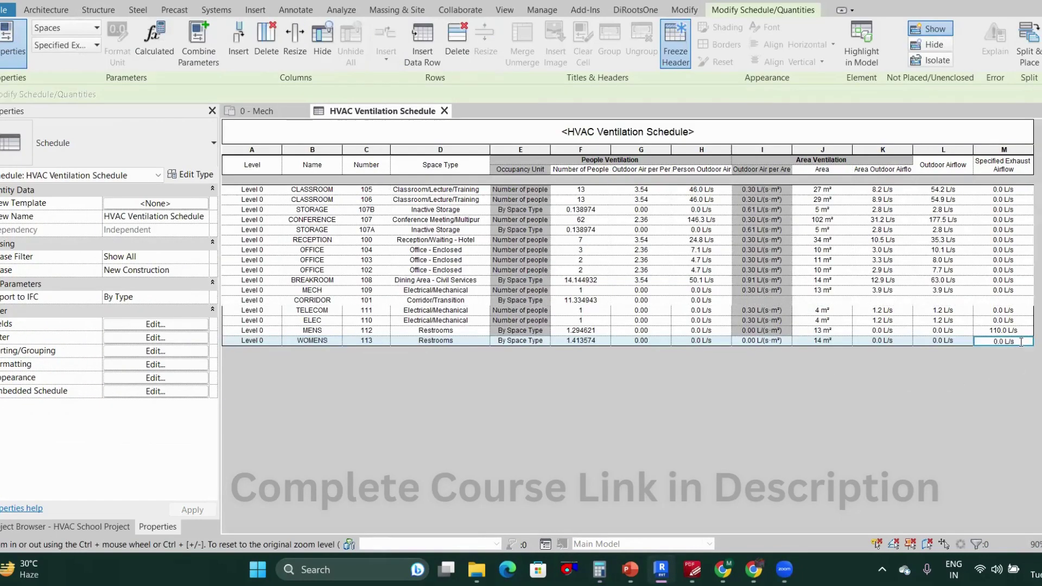
pyautogui.write('105')
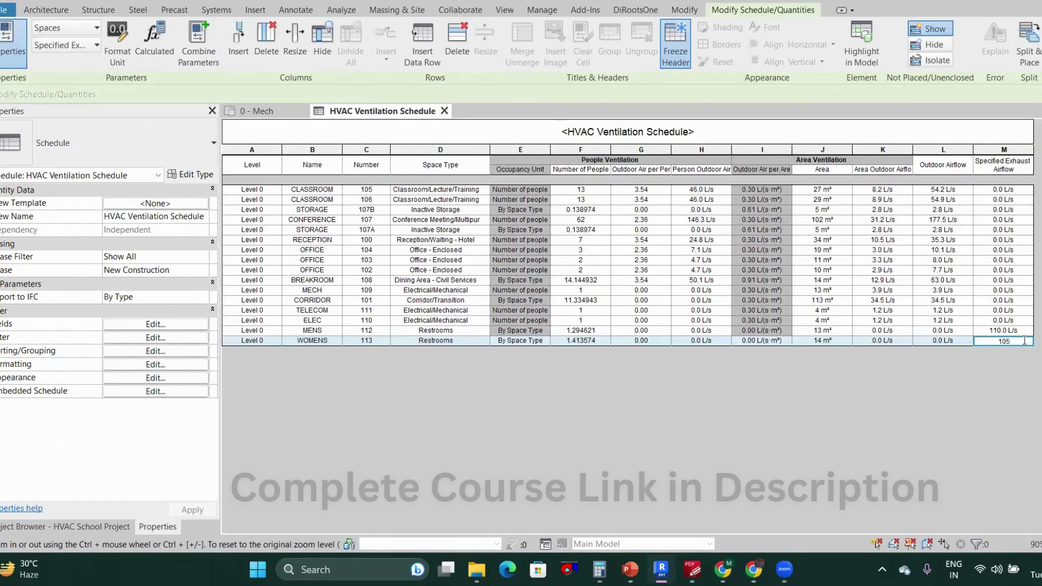
pyautogui.press('Return')
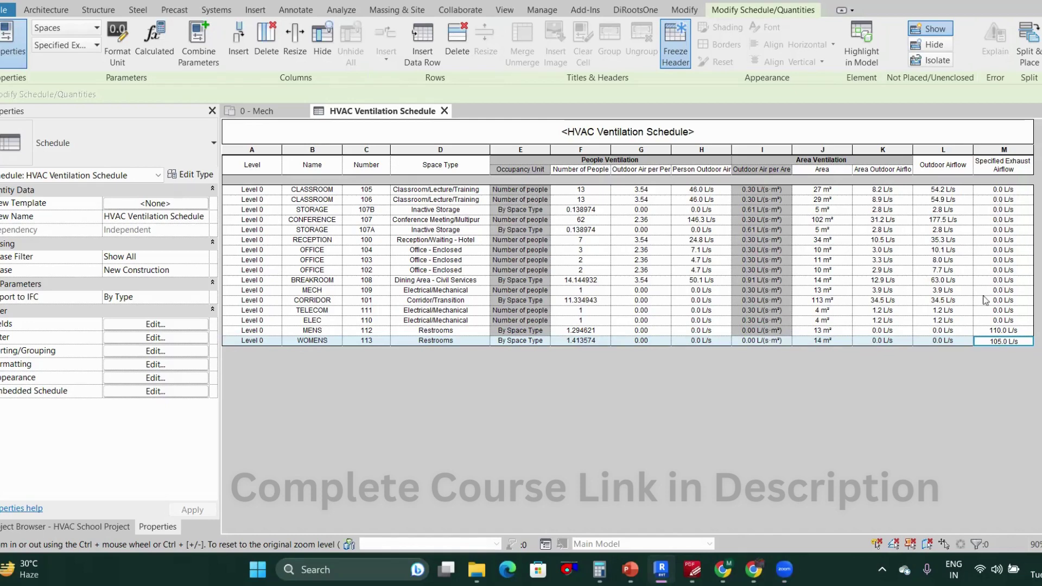
# - Annotate below the schedule x × y = P for people ventilation and A × B = Area for area ventilation, underlining both results
pyautogui.click(944, 171)
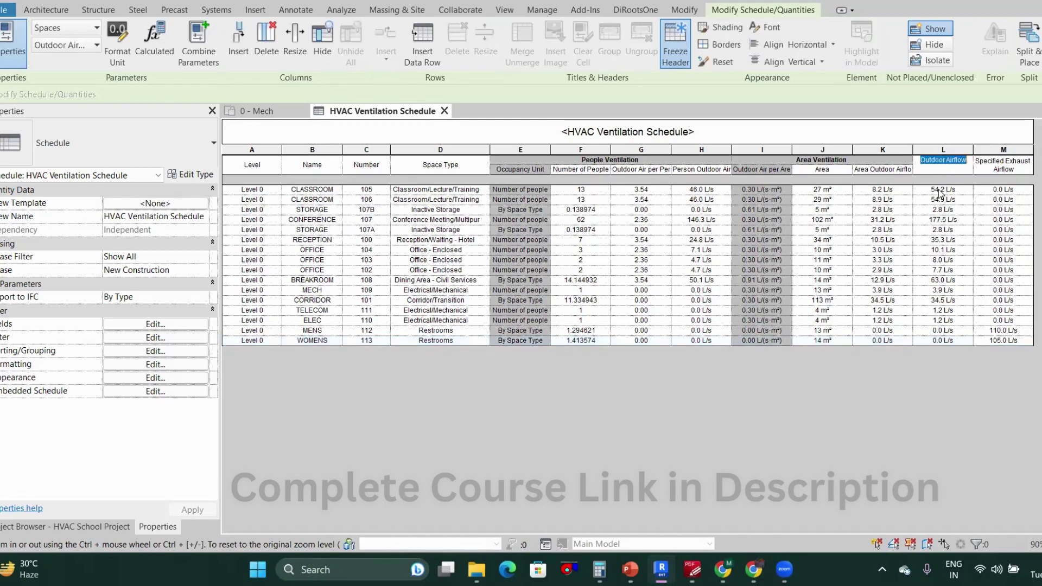
pyautogui.click(940, 213)
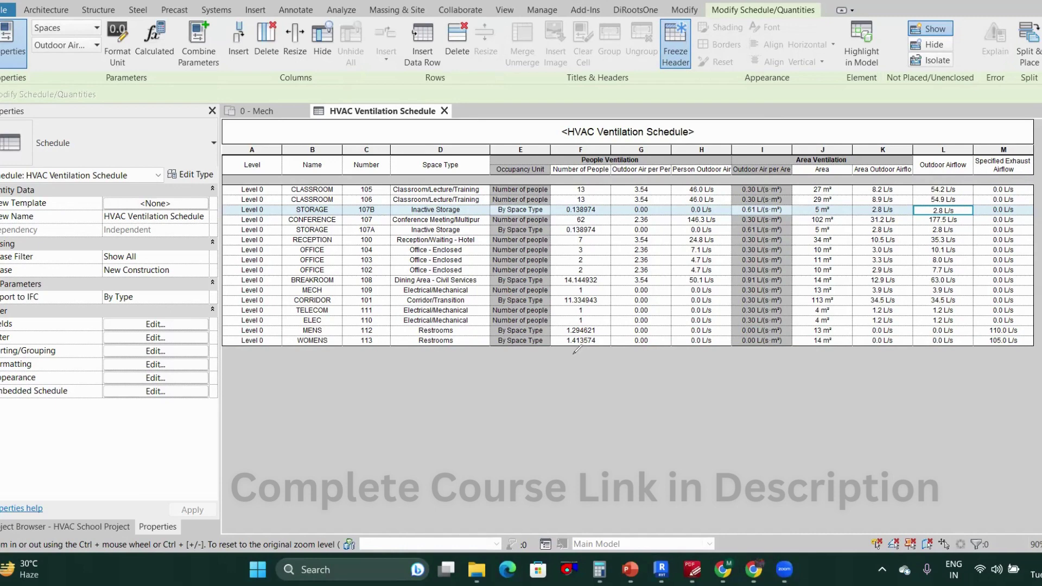
pyautogui.moveTo(574, 353)
pyautogui.mouseDown()
pyautogui.moveTo(613, 366)
pyautogui.moveTo(604, 367)
pyautogui.moveTo(643, 355)
pyautogui.moveTo(640, 383)
pyautogui.moveTo(674, 359)
pyautogui.moveTo(690, 372)
pyautogui.moveTo(698, 352)
pyautogui.moveTo(691, 362)
pyautogui.mouseUp()
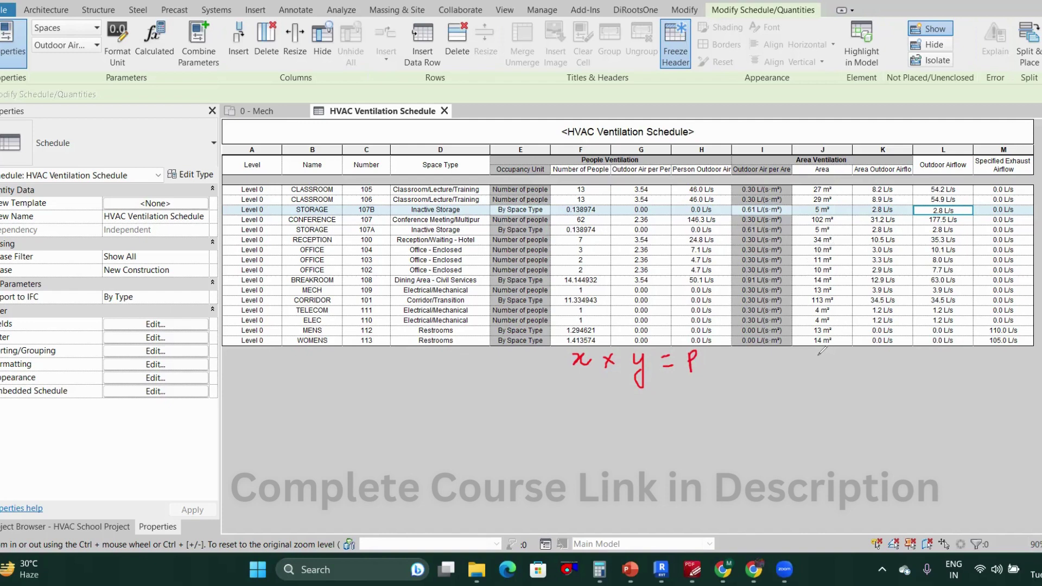
pyautogui.moveTo(821, 351)
pyautogui.mouseDown()
pyautogui.moveTo(818, 363)
pyautogui.moveTo(823, 347)
pyautogui.moveTo(829, 363)
pyautogui.moveTo(852, 365)
pyautogui.mouseUp()
pyautogui.moveTo(878, 359); pyautogui.dragTo(818, 356)
pyautogui.moveTo(755, 364)
pyautogui.mouseDown()
pyautogui.moveTo(757, 350)
pyautogui.moveTo(766, 365)
pyautogui.moveTo(820, 352)
pyautogui.moveTo(816, 364)
pyautogui.mouseUp()
pyautogui.moveTo(848, 357)
pyautogui.mouseDown()
pyautogui.moveTo(878, 365)
pyautogui.moveTo(906, 351)
pyautogui.moveTo(922, 373)
pyautogui.mouseUp()
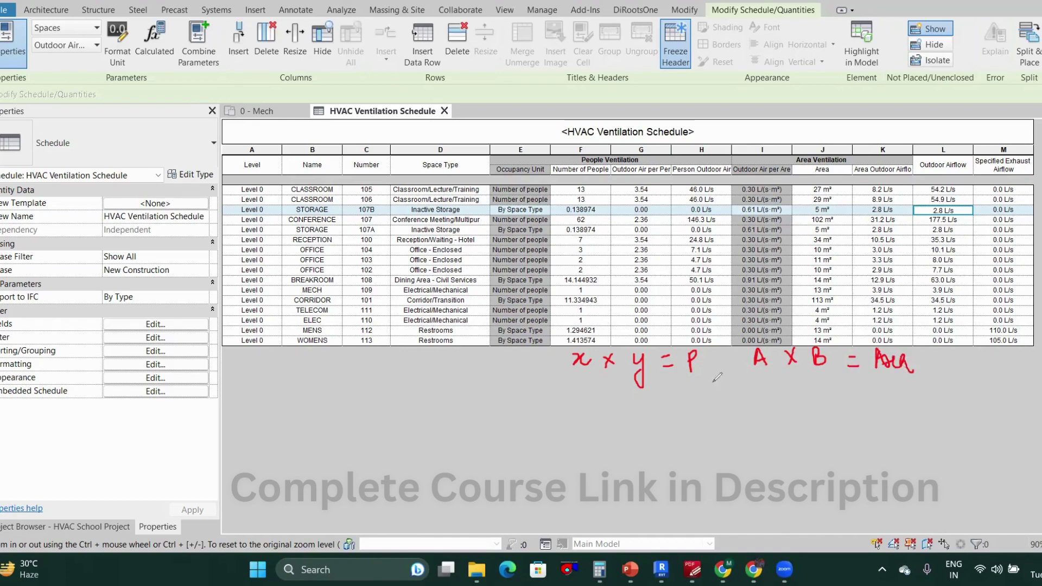
pyautogui.moveTo(686, 386); pyautogui.dragTo(710, 385)
pyautogui.moveTo(887, 386); pyautogui.dragTo(911, 385)
# - Check the Person Outdoor Airflow of CLASSROOM 105 by computing 13 × 3.54 in Calculator and comparing it with the schedule value
pyautogui.click(583, 190)
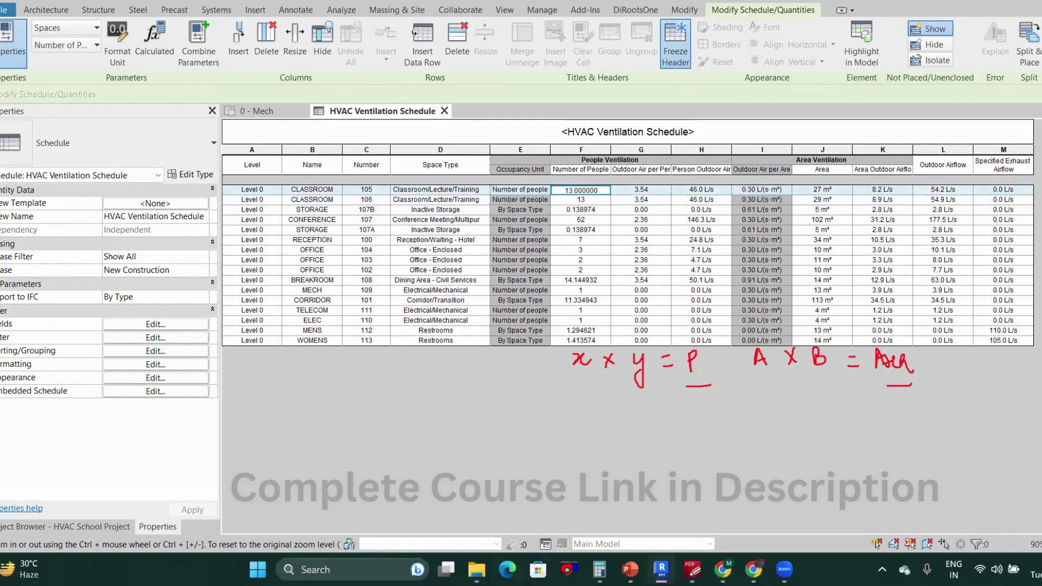
pyautogui.click(599, 569)
pyautogui.click(157, 223)
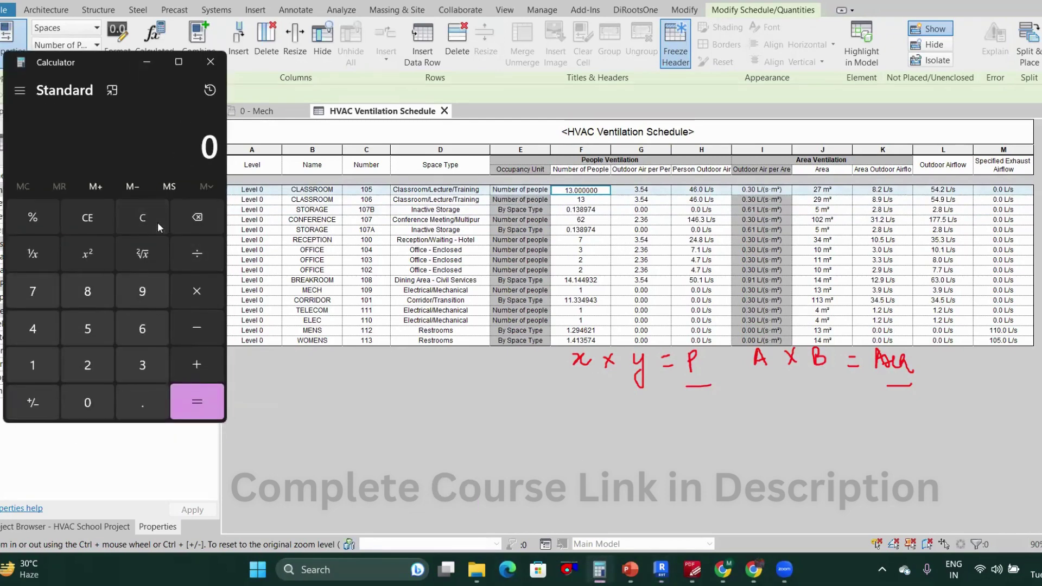
pyautogui.click(591, 211)
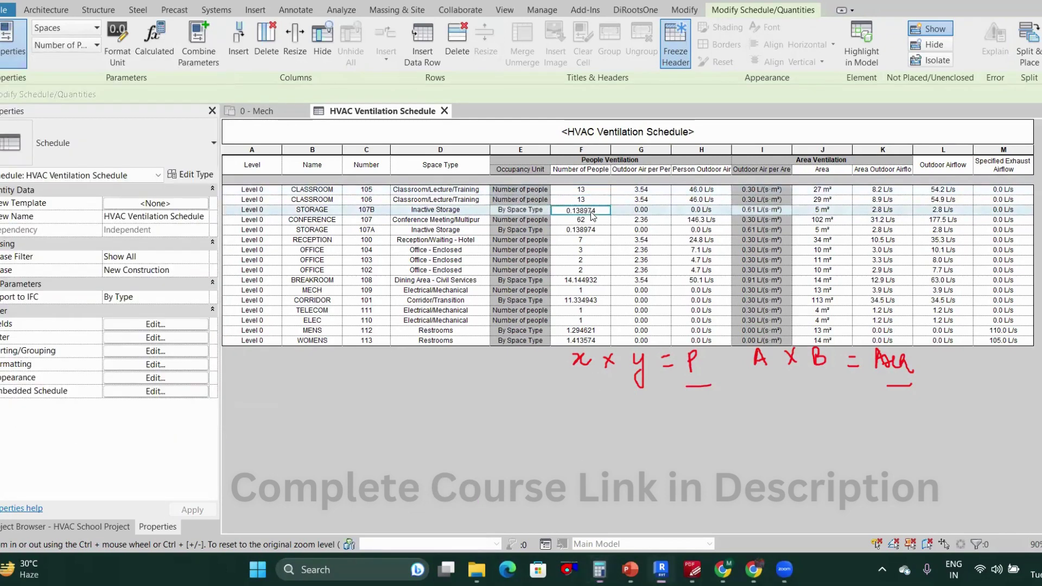
pyautogui.click(594, 191)
pyautogui.click(649, 191)
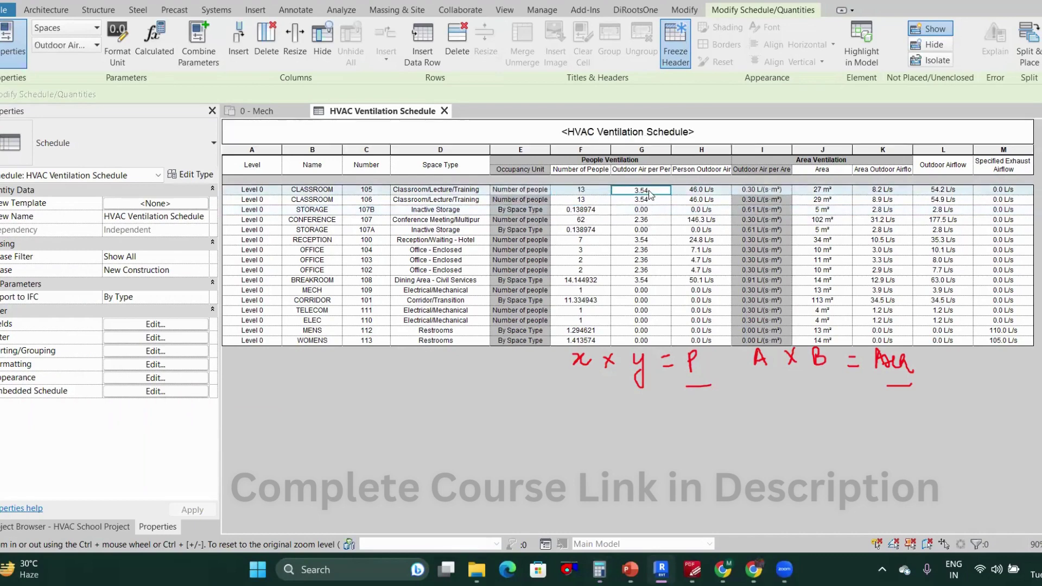
pyautogui.click(599, 568)
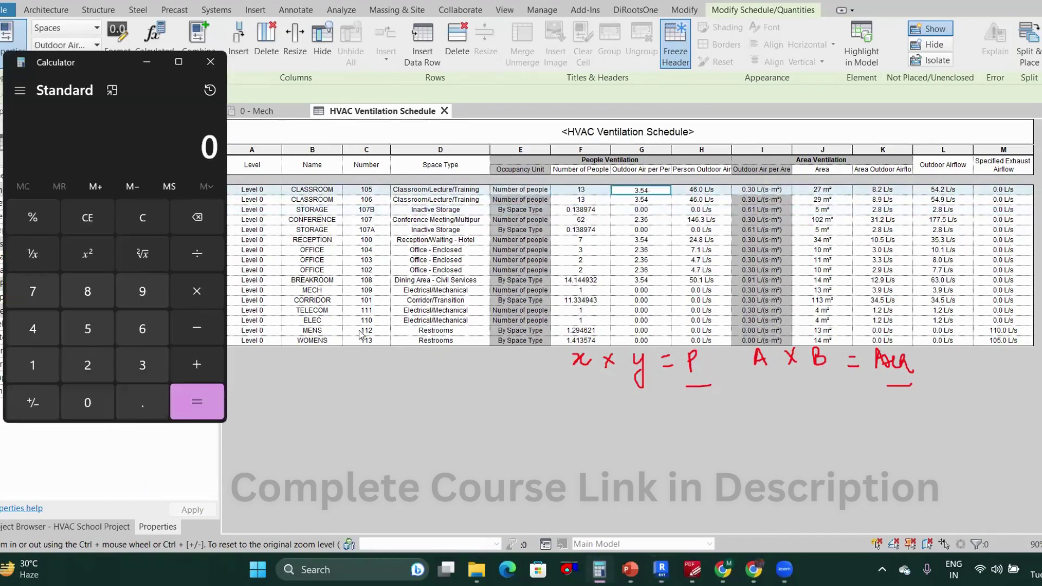
pyautogui.write('13*3.54')
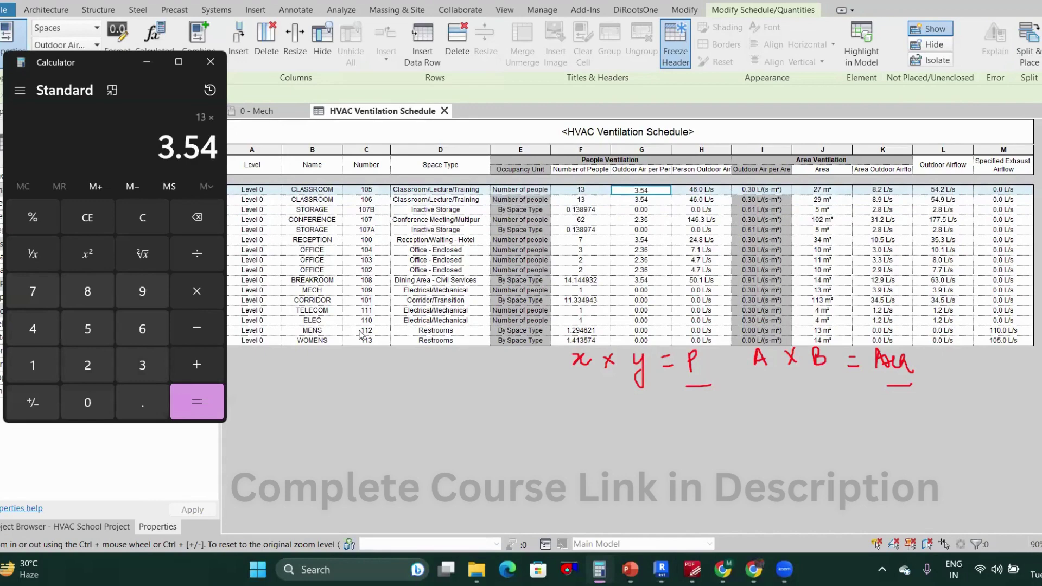
pyautogui.press('Return')
pyautogui.click(714, 189)
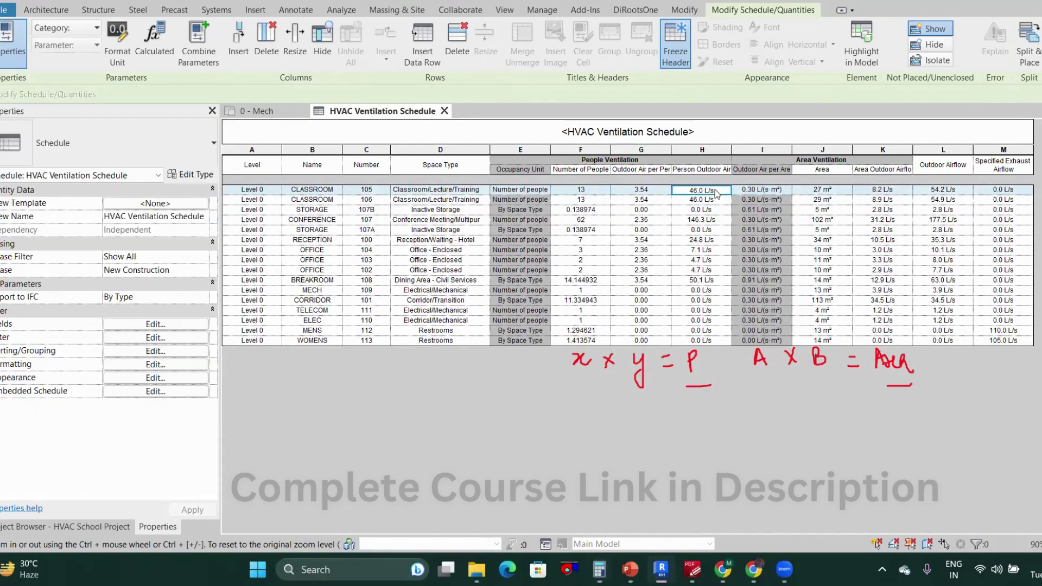
# - Compute the area outdoor airflow of CLASSROOM 105 in Calculator as 0.3 × 27, compare it with the schedule, and clear the calculation
pyautogui.click(771, 191)
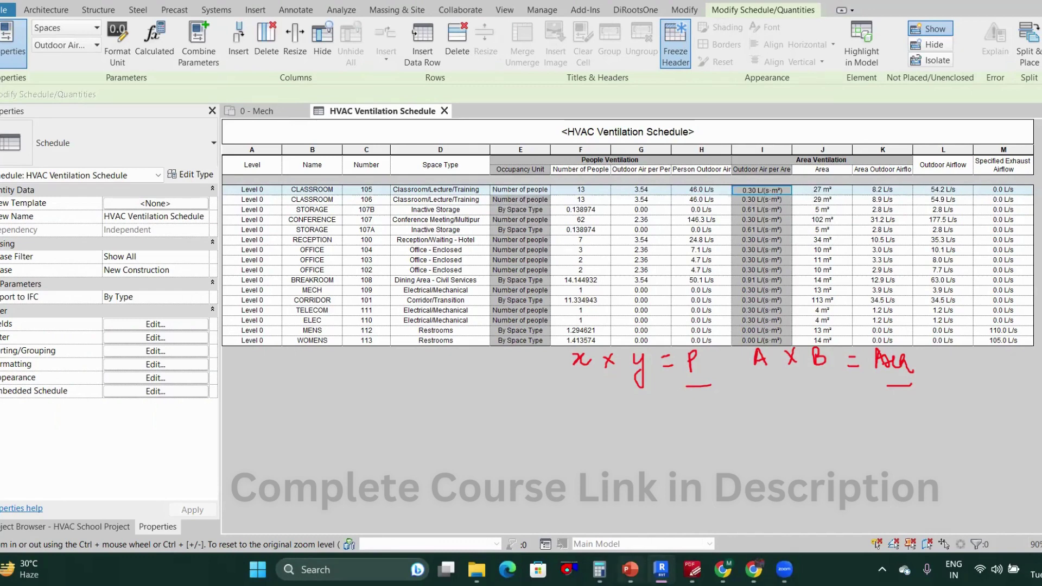
pyautogui.click(599, 569)
pyautogui.click(139, 205)
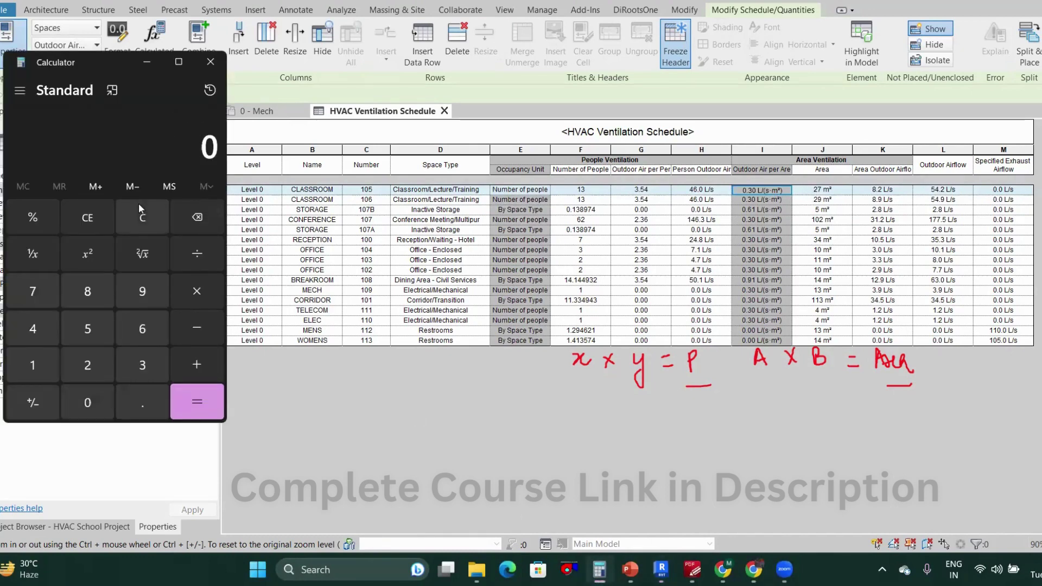
pyautogui.write('0.3*27')
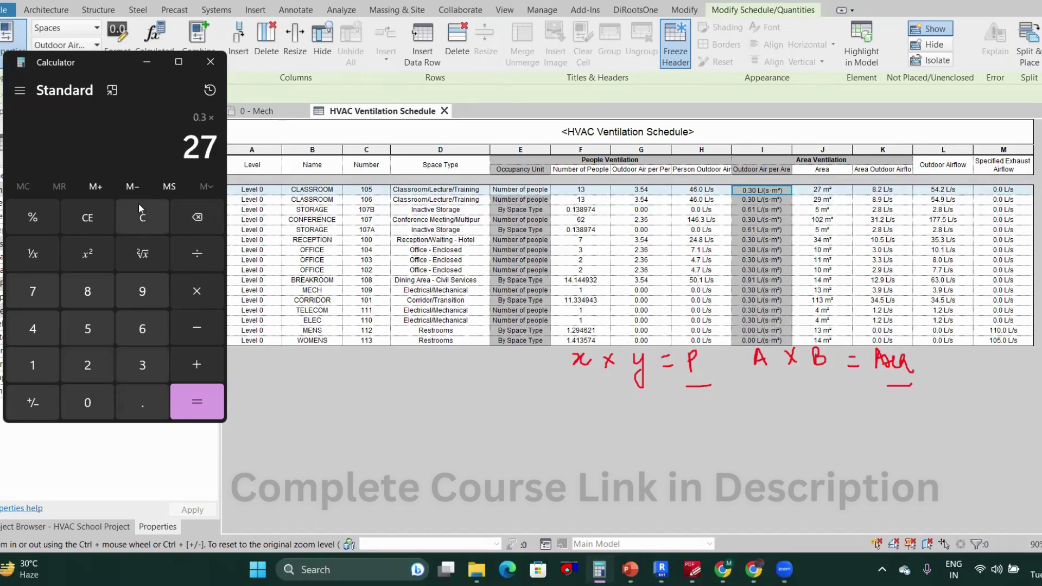
pyautogui.press('Return')
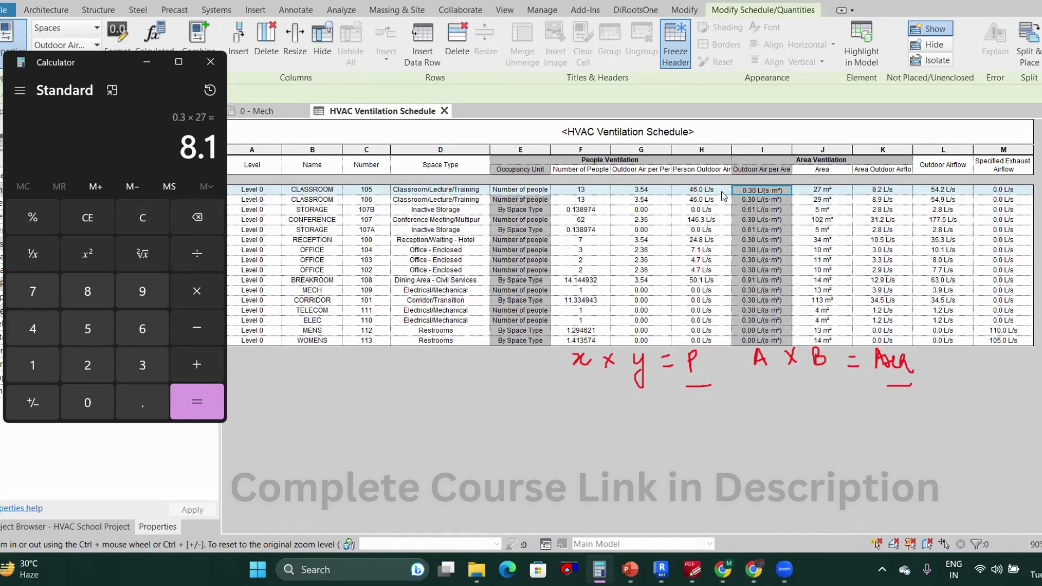
pyautogui.press('Escape')
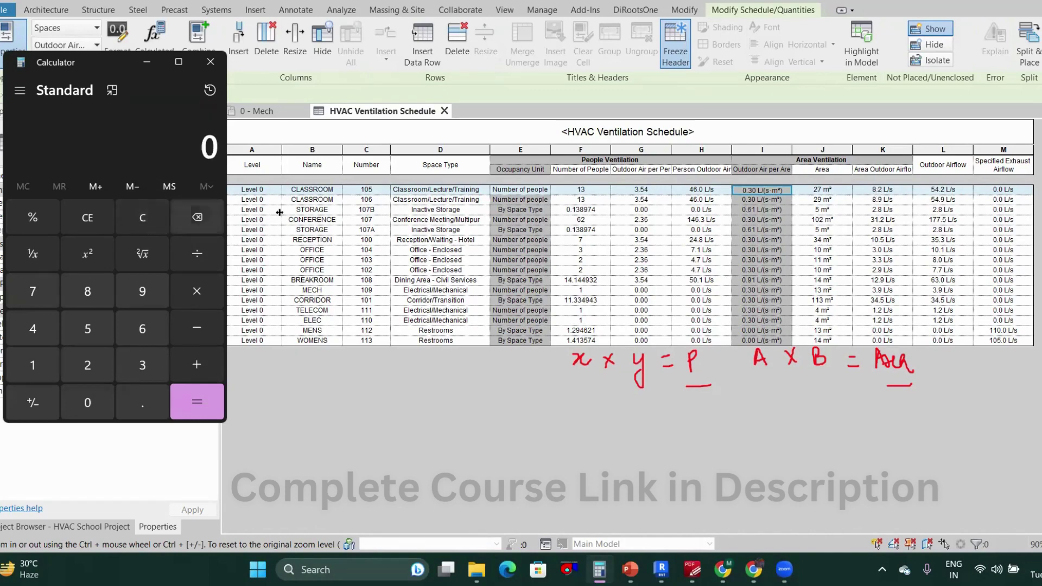
# - Draw red check marks above the Person Outdoor Airflow, Area Outdoor Airflow and Outdoor Airflow columns of the schedule
pyautogui.click(701, 191)
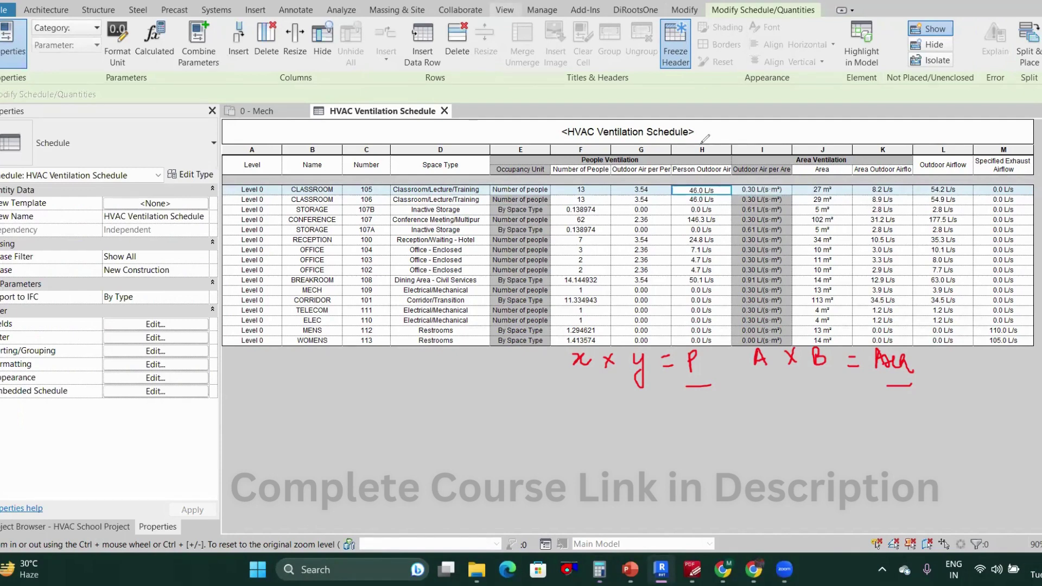
pyautogui.moveTo(697, 135); pyautogui.dragTo(711, 126)
pyautogui.moveTo(872, 138)
pyautogui.mouseDown()
pyautogui.moveTo(880, 145)
pyautogui.moveTo(894, 120)
pyautogui.moveTo(943, 149)
pyautogui.moveTo(952, 128)
pyautogui.mouseUp()
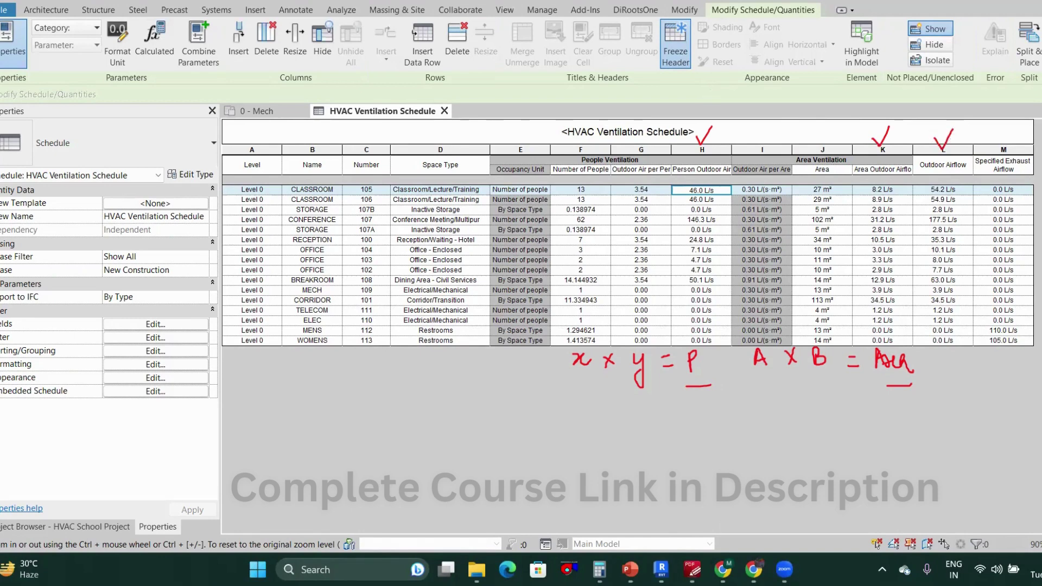
# - Verify the total Outdoor Airflow of CLASSROOM 105 in Calculator as 46 + 8.2, then close Calculator and clear the red annotations
pyautogui.click(599, 569)
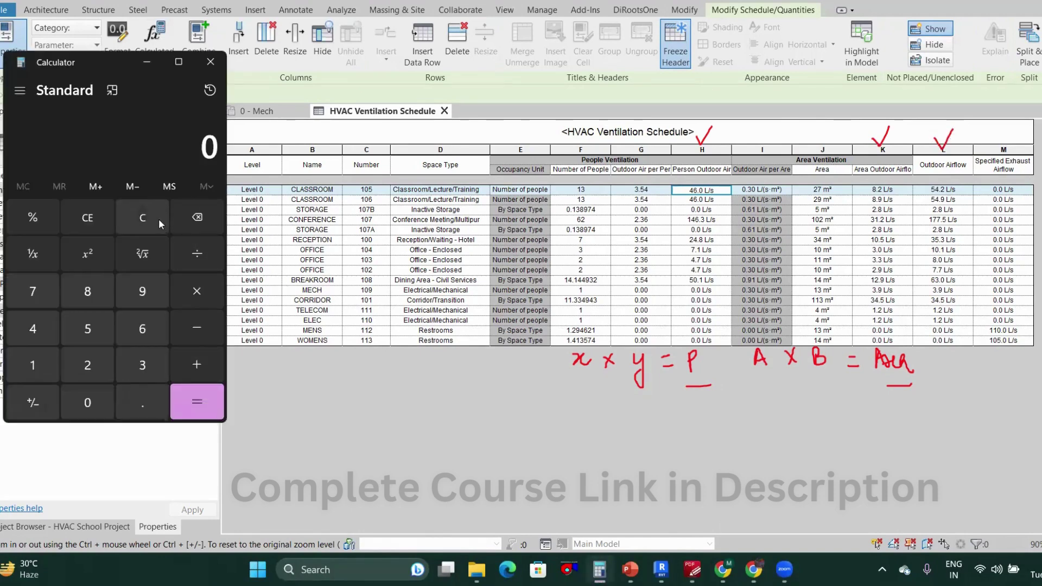
pyautogui.write('46')
pyautogui.press('+')
pyautogui.write('8.2')
pyautogui.press('Return')
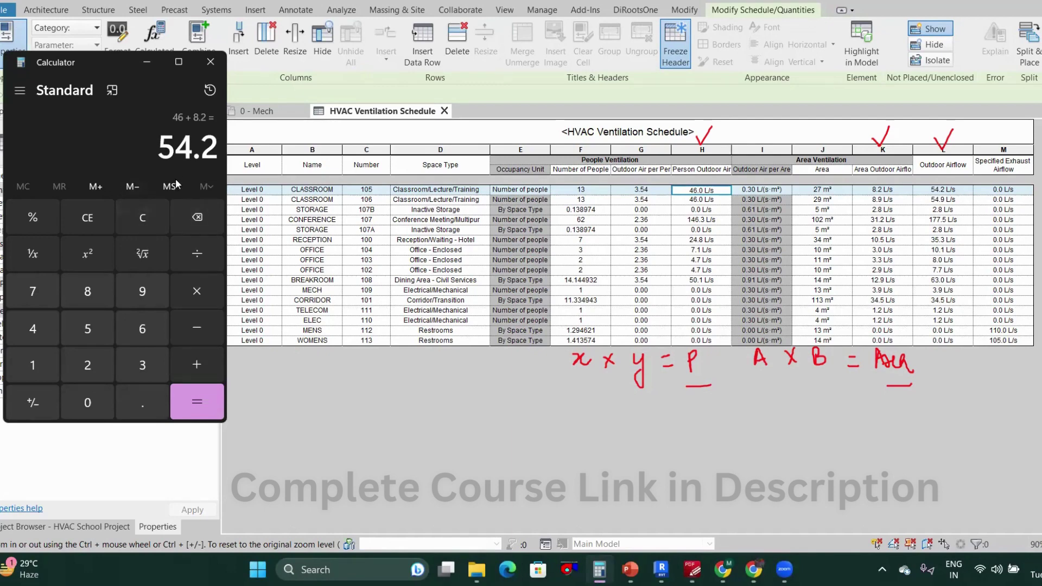
pyautogui.click(152, 214)
pyautogui.click(217, 67)
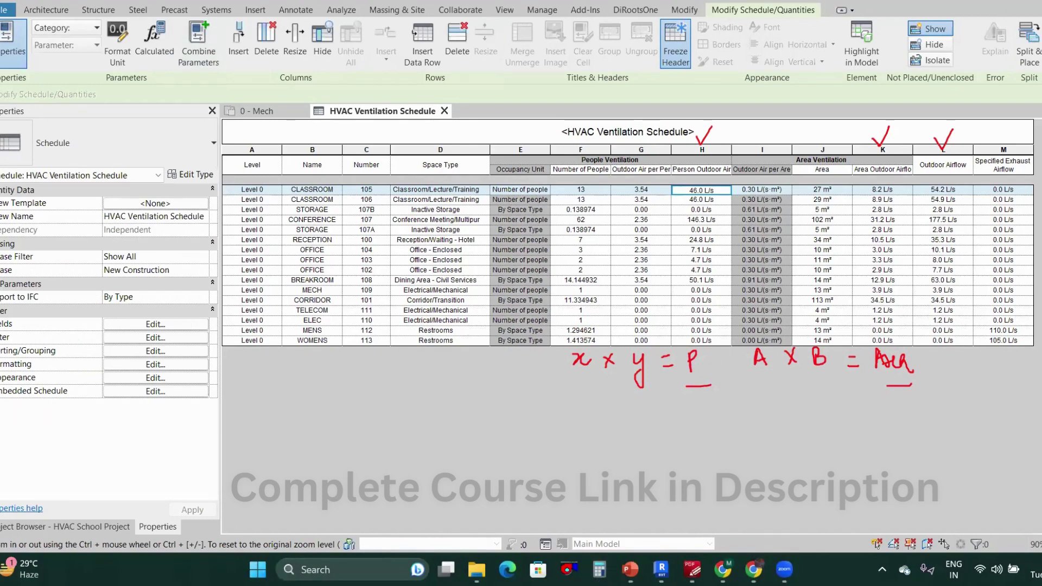
pyautogui.press('Escape')
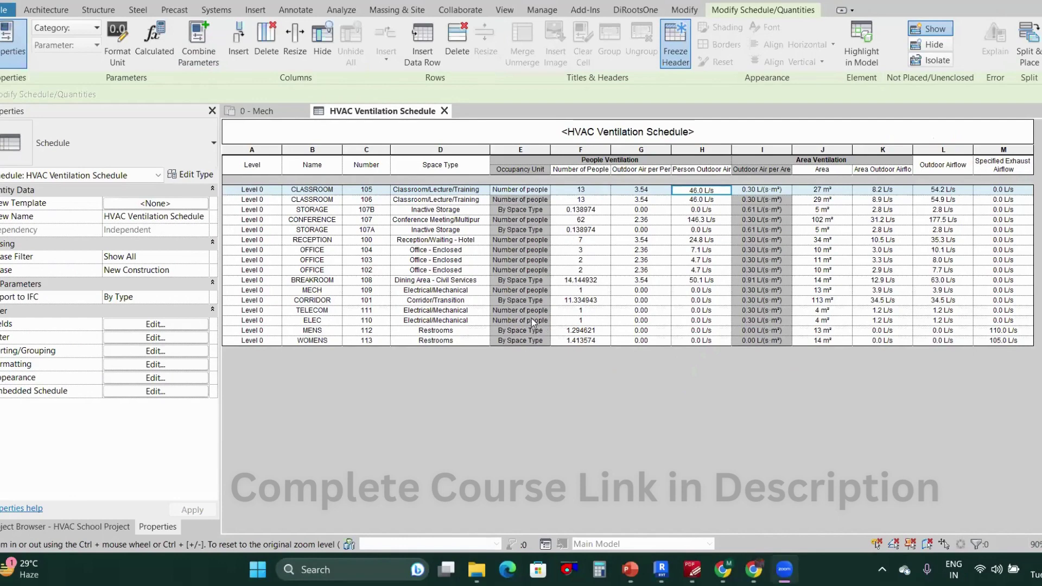